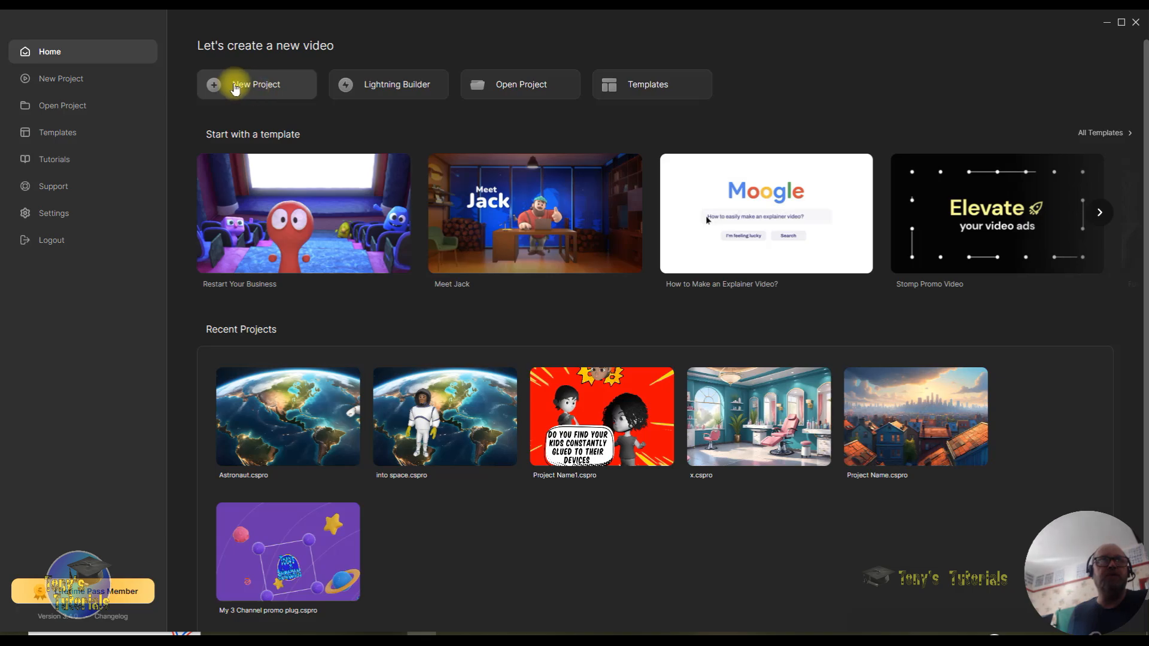
# Create a new project and look through the Backgrounds library.
pyautogui.click(235, 87)
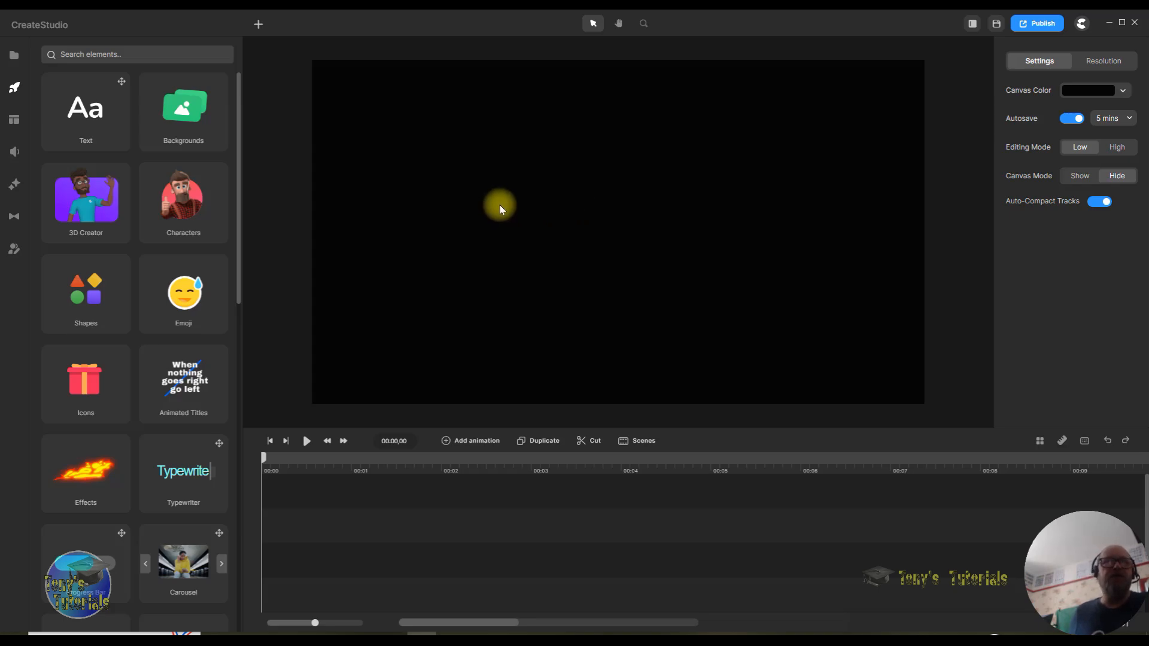
pyautogui.click(173, 117)
pyautogui.scroll(-3, 187, 256)
pyautogui.scroll(5, 188, 256)
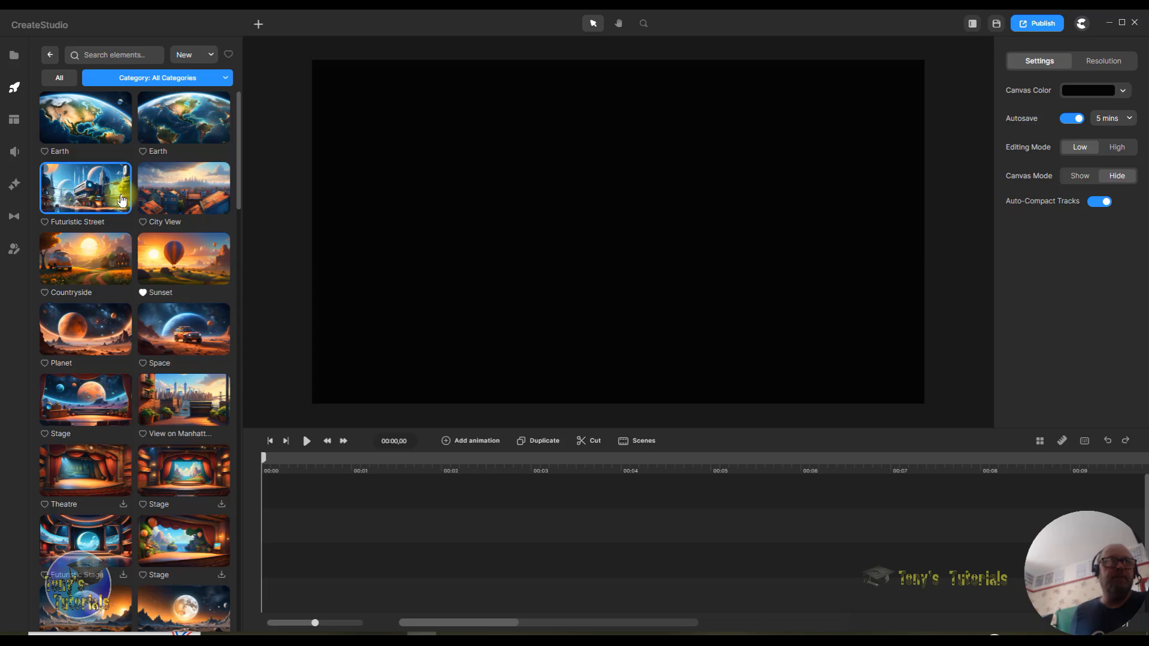
# Find and download the Sports Shop background with the orange-based central table, and place it on the canvas.
pyautogui.scroll(-5, 123, 197)
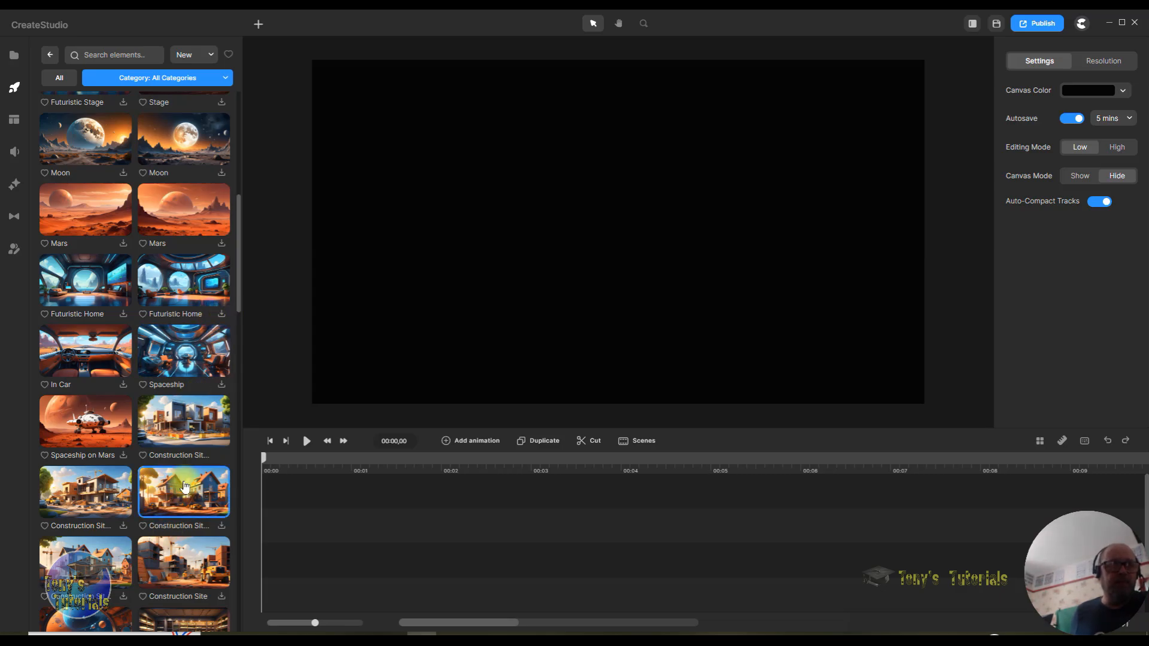
pyautogui.scroll(-10, 185, 488)
pyautogui.scroll(6, 237, 431)
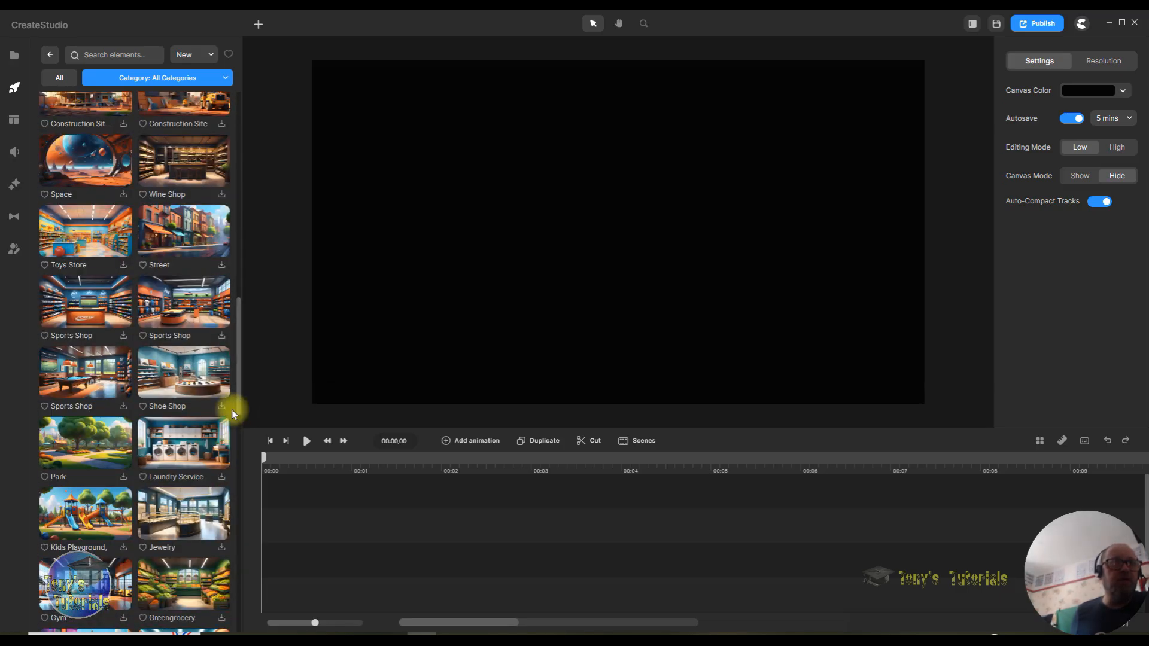
pyautogui.click(222, 336)
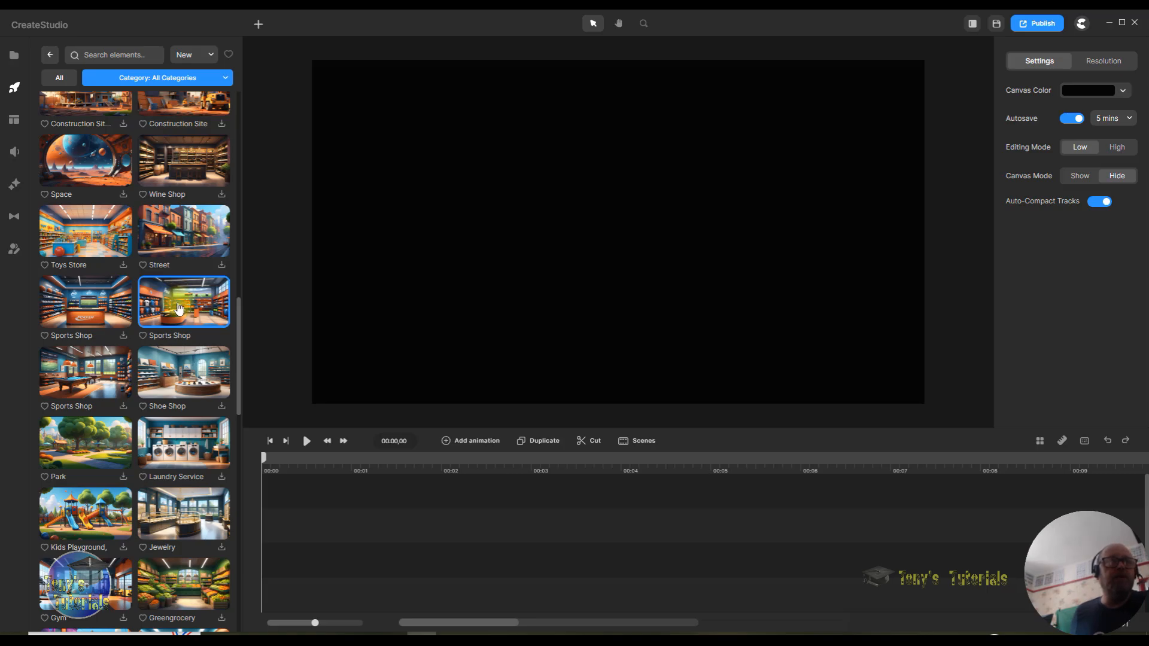
pyautogui.moveTo(185, 308); pyautogui.dragTo(594, 243)
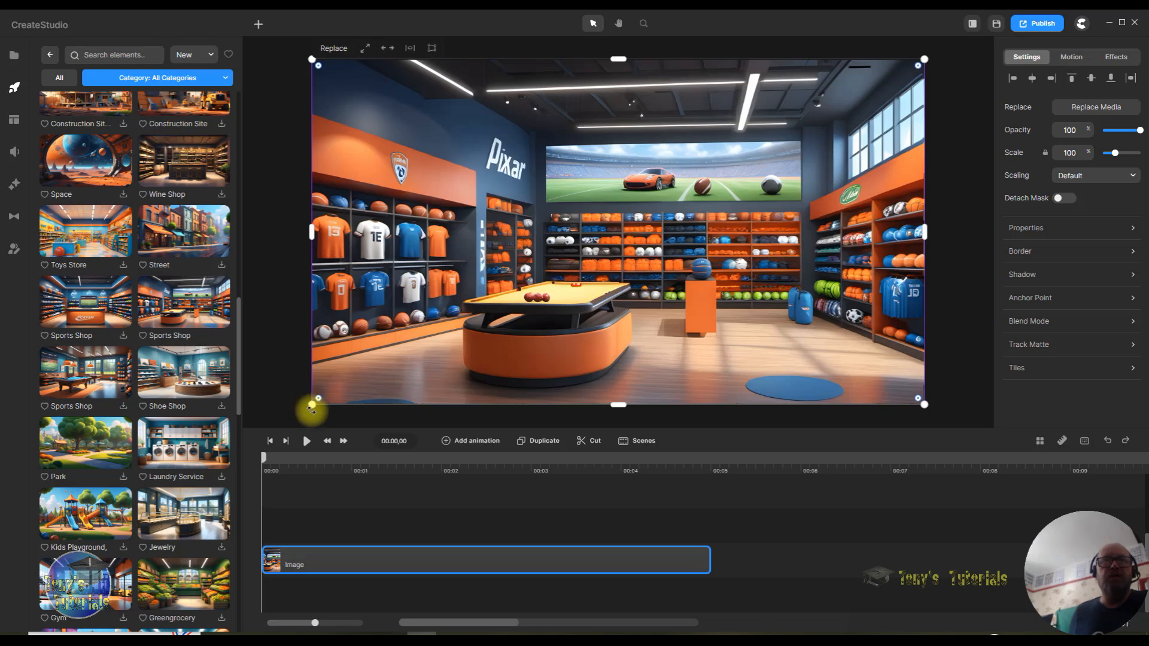
# Shrink the image toward the canvas's upper-right corner, and restore it to the full canvas size.
pyautogui.moveTo(312, 407); pyautogui.dragTo(487, 308)
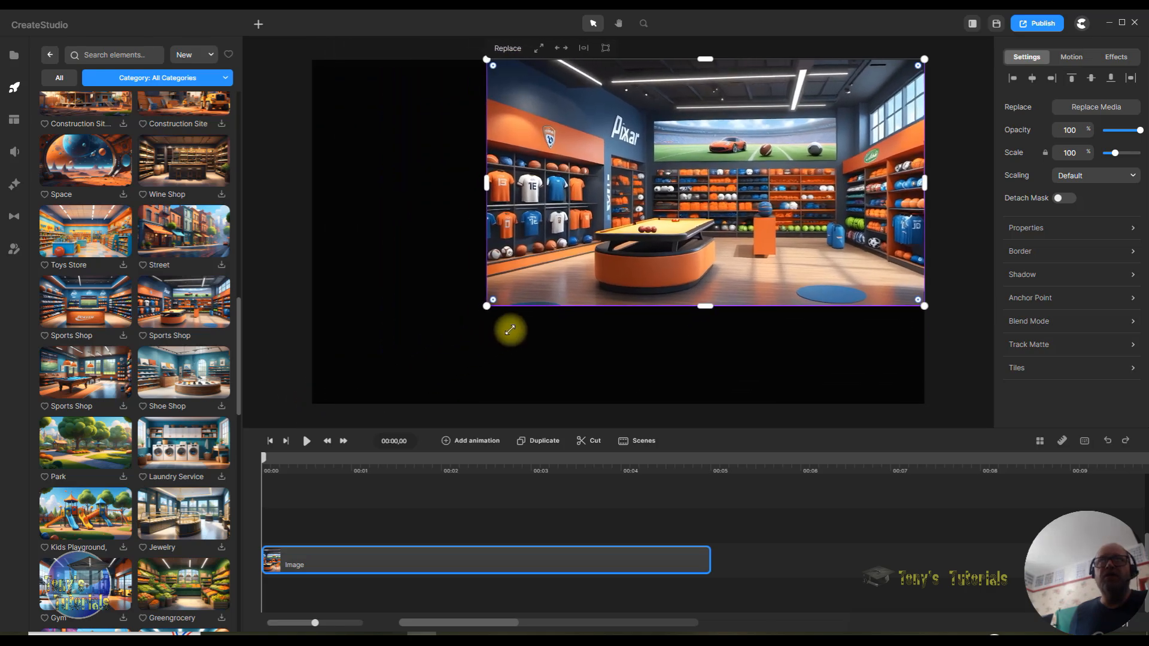
pyautogui.click(540, 47)
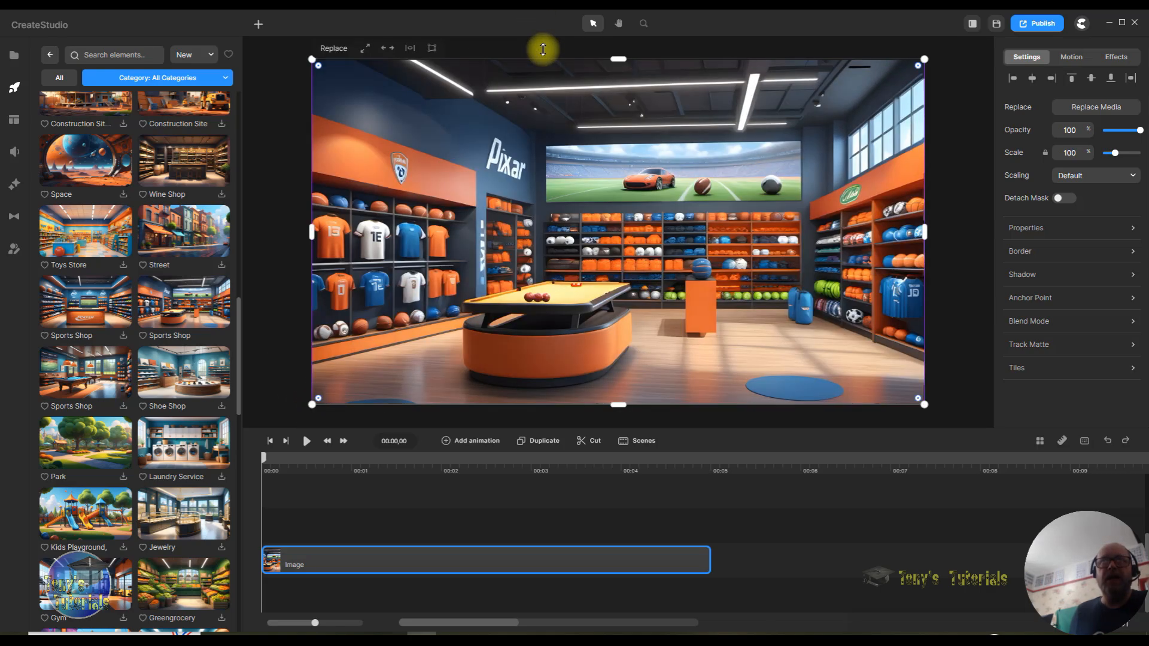
pyautogui.click(388, 49)
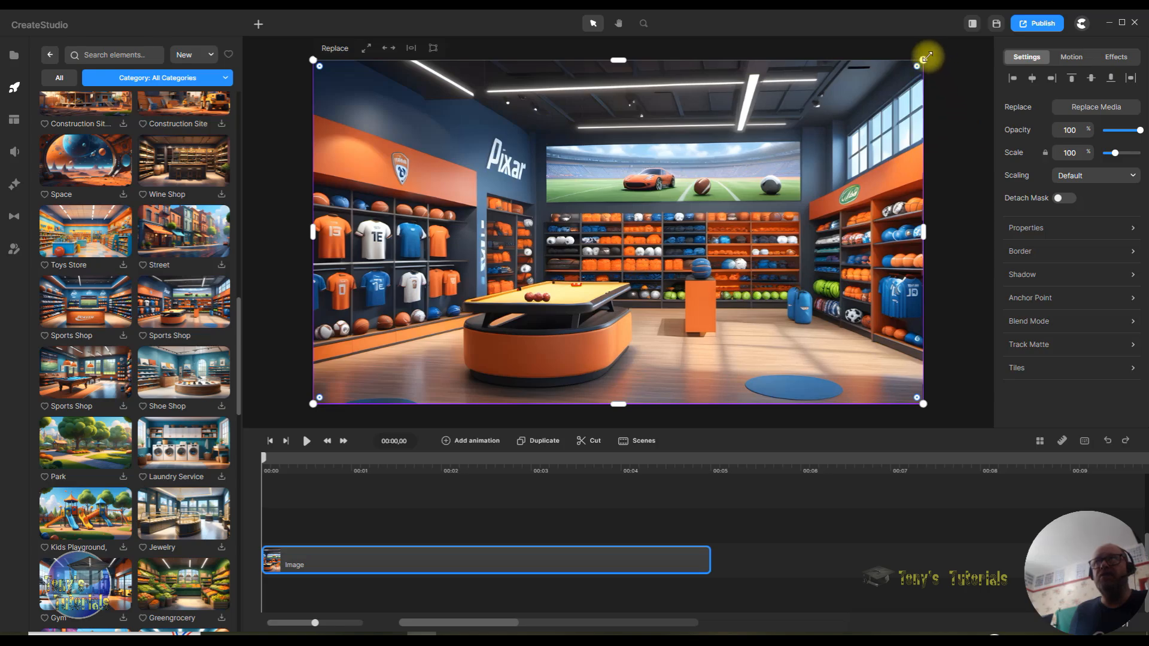
# Scale the shop image down to about 35% and center it on the canvas.
pyautogui.moveTo(925, 58); pyautogui.dragTo(530, 282)
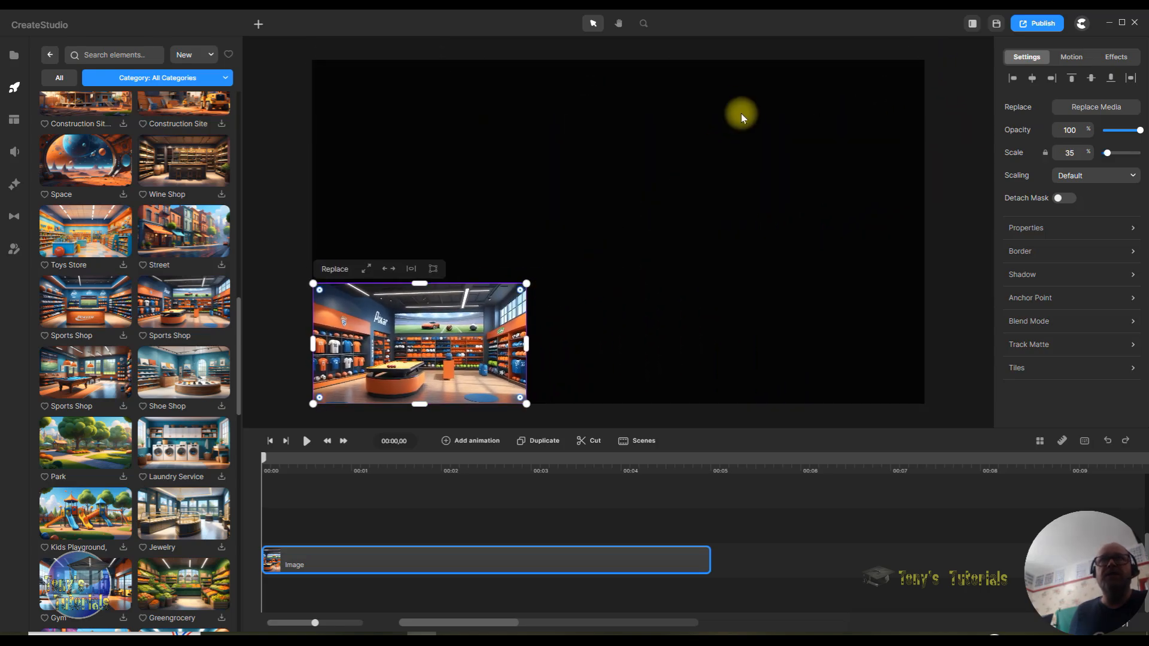
pyautogui.click(410, 269)
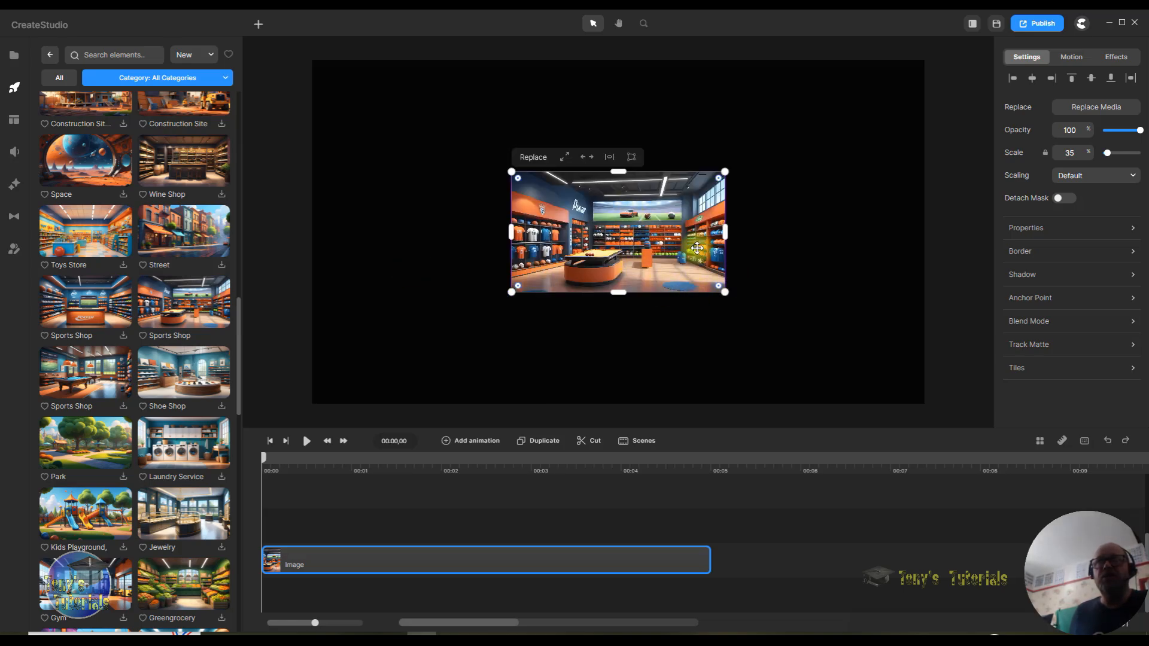
# Distort the image by its four corners into a perspective shape narrowing toward its right side, and preview it.
pyautogui.click(631, 158)
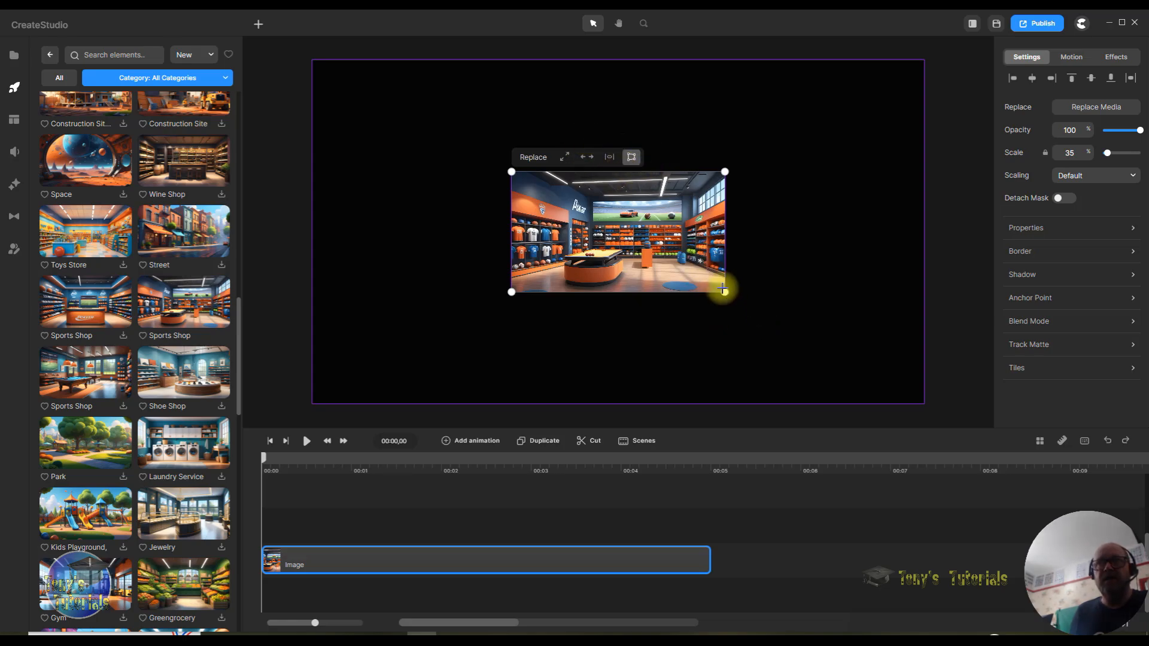
pyautogui.moveTo(723, 290); pyautogui.dragTo(681, 258)
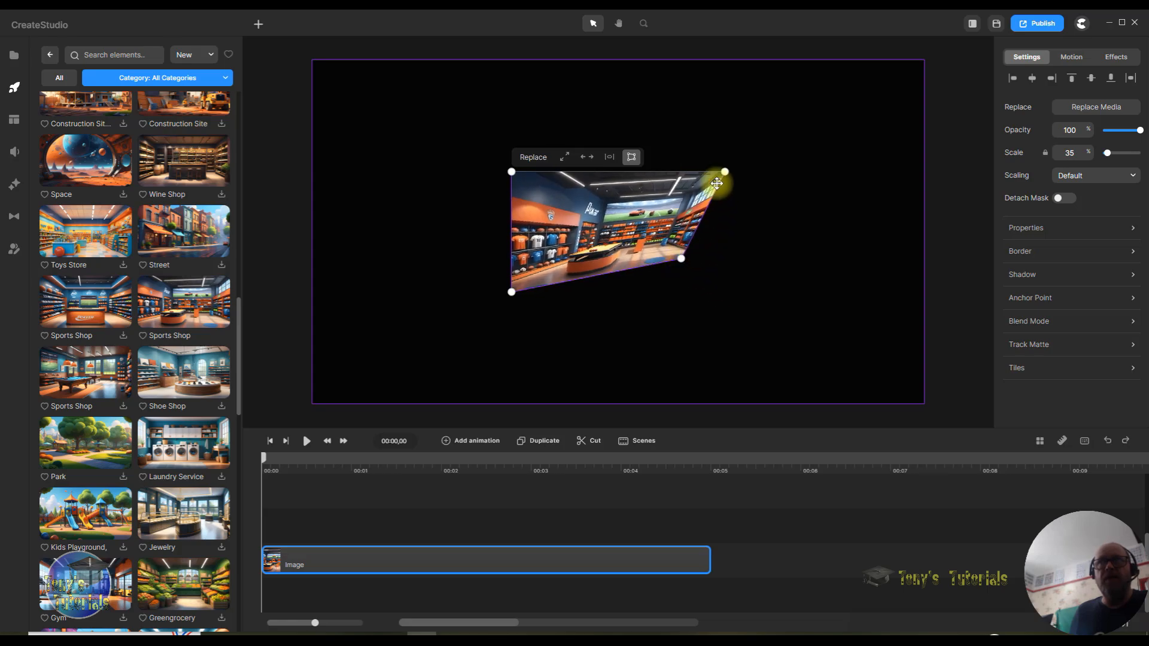
pyautogui.moveTo(726, 172); pyautogui.dragTo(686, 200)
pyautogui.moveTo(512, 172); pyautogui.dragTo(595, 180)
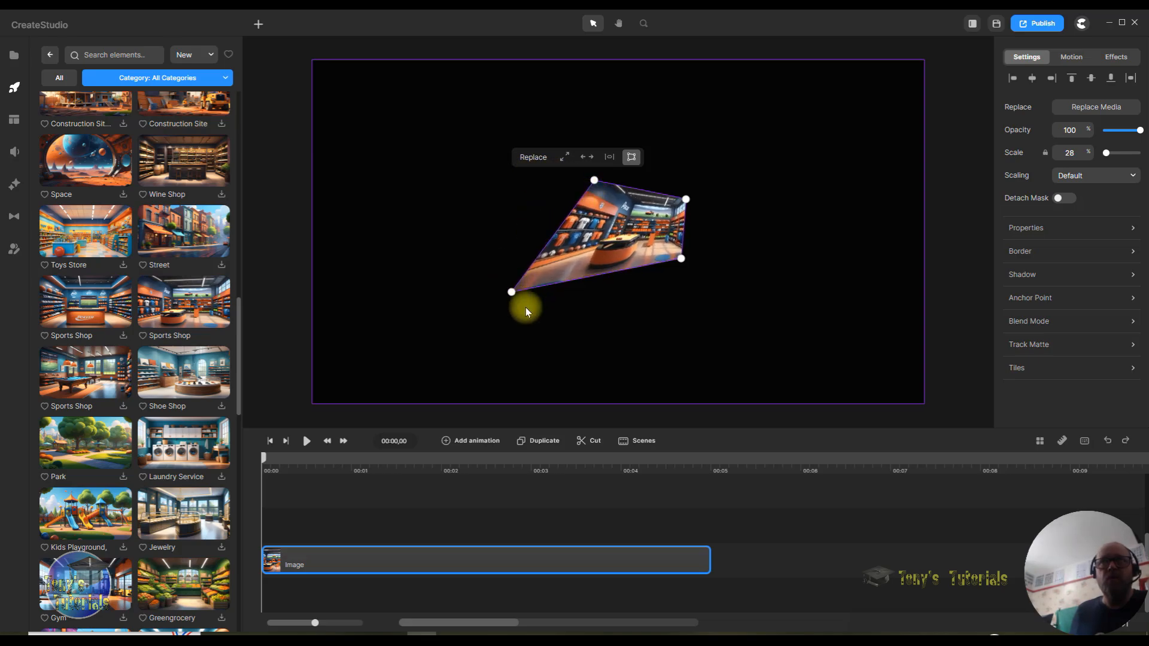
pyautogui.moveTo(512, 293); pyautogui.dragTo(593, 298)
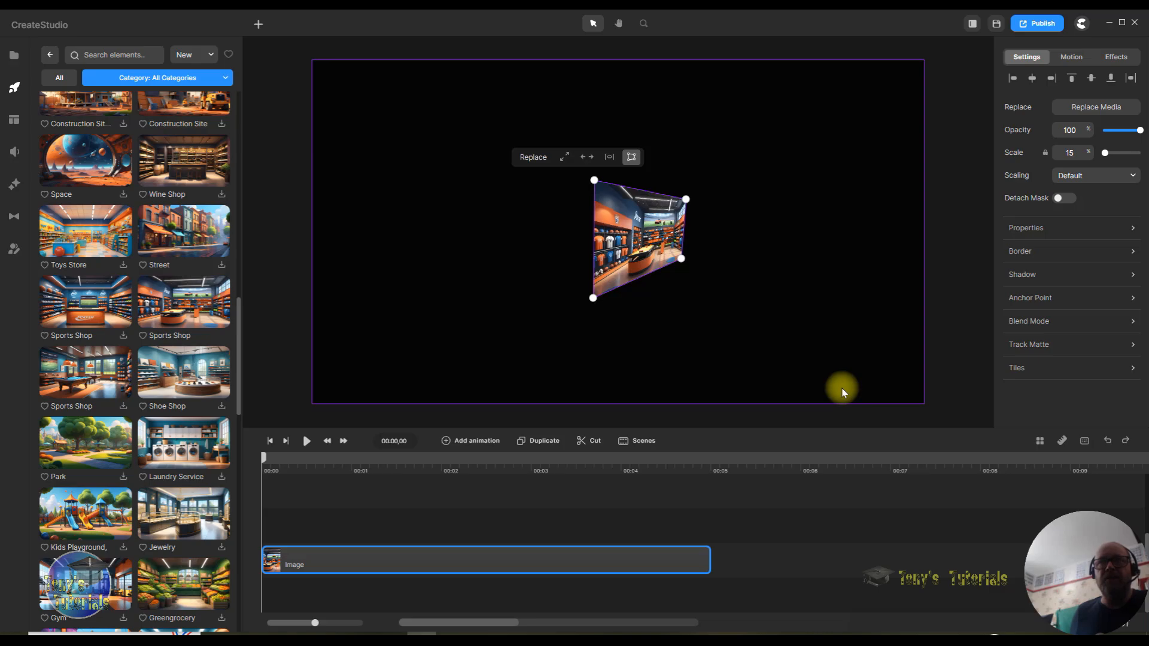
pyautogui.click(306, 441)
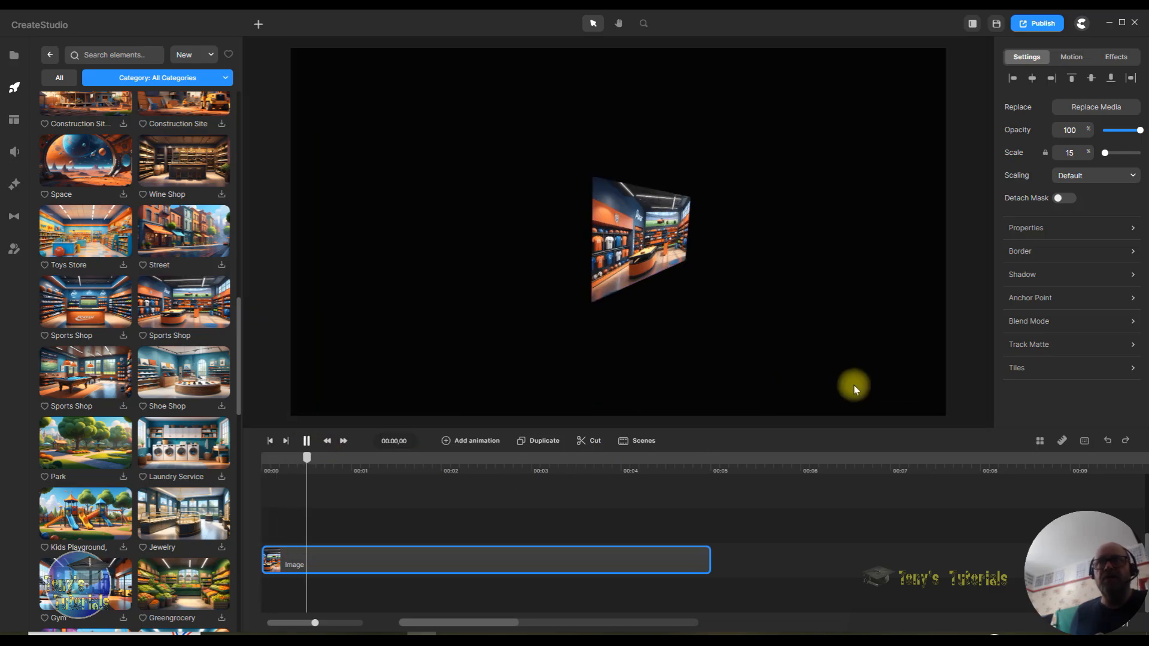
pyautogui.click(306, 441)
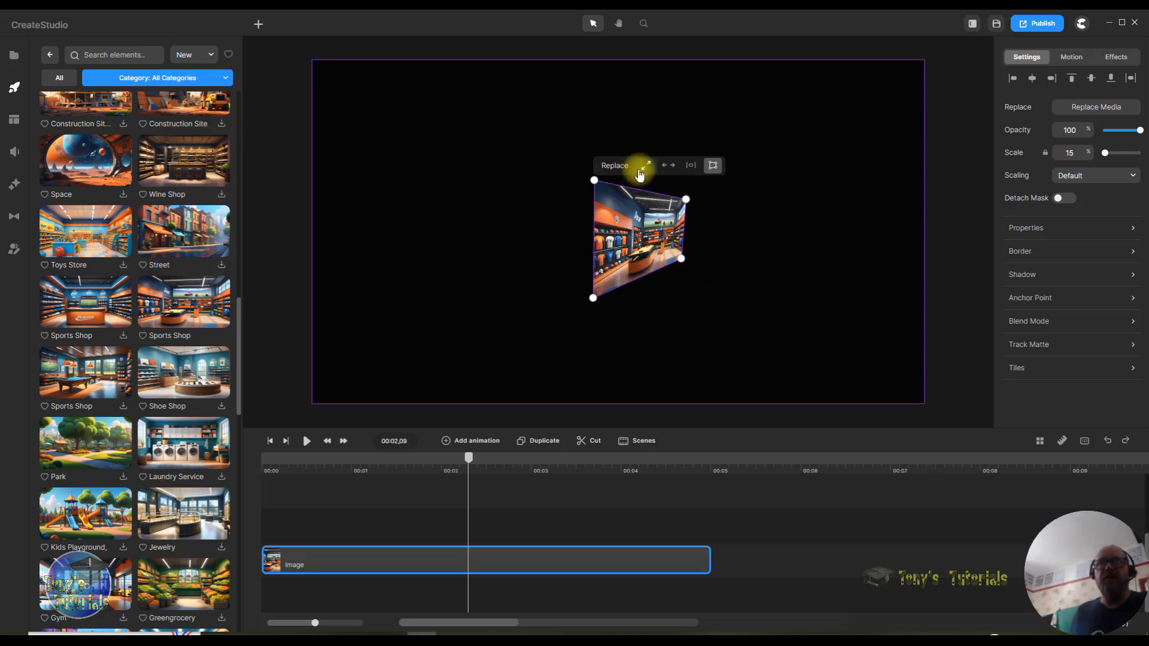
# Undo the corner distortions and make the image fill the whole canvas.
pyautogui.click(1108, 442)
pyautogui.click(1108, 442)
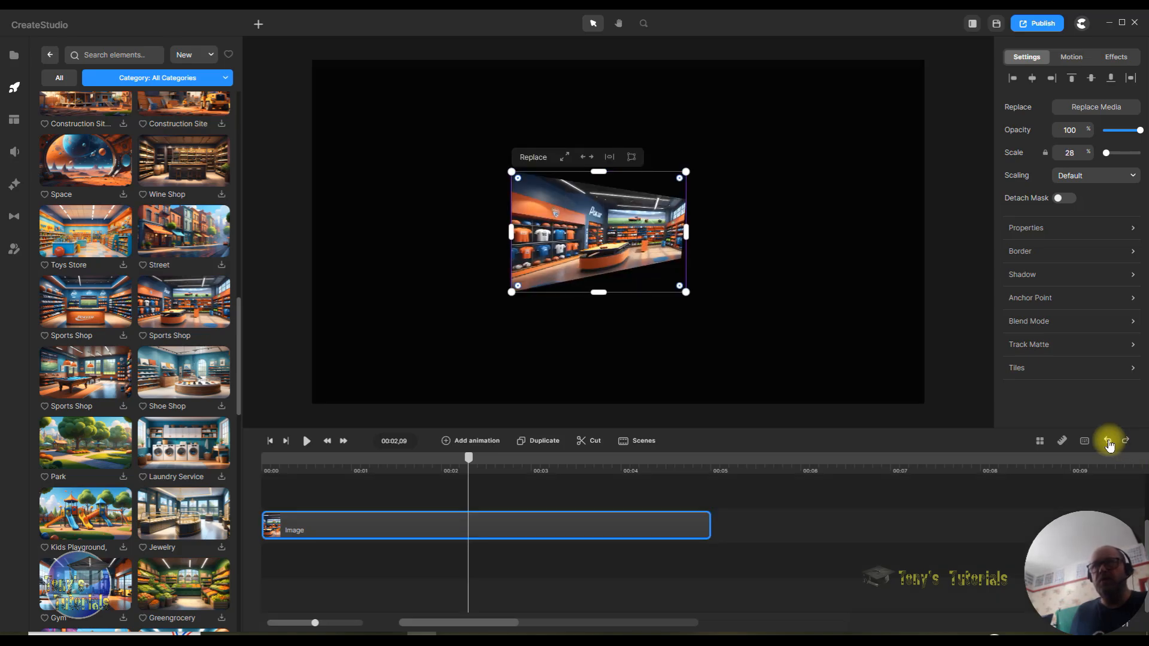
pyautogui.click(1109, 443)
pyautogui.click(1109, 443)
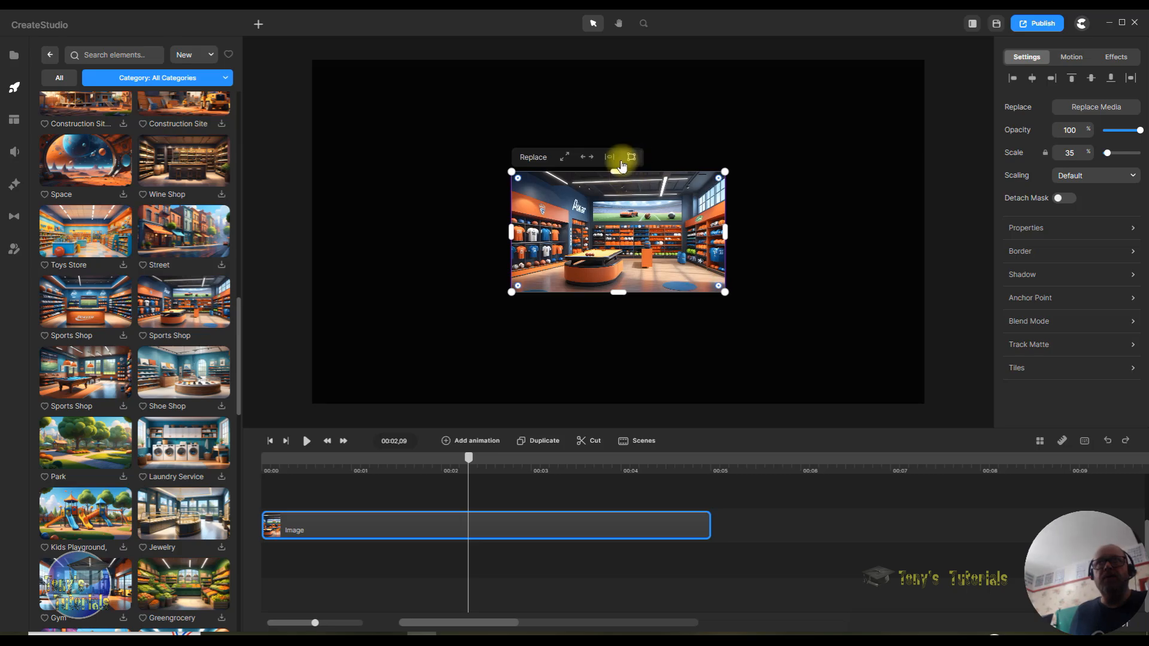
pyautogui.click(563, 157)
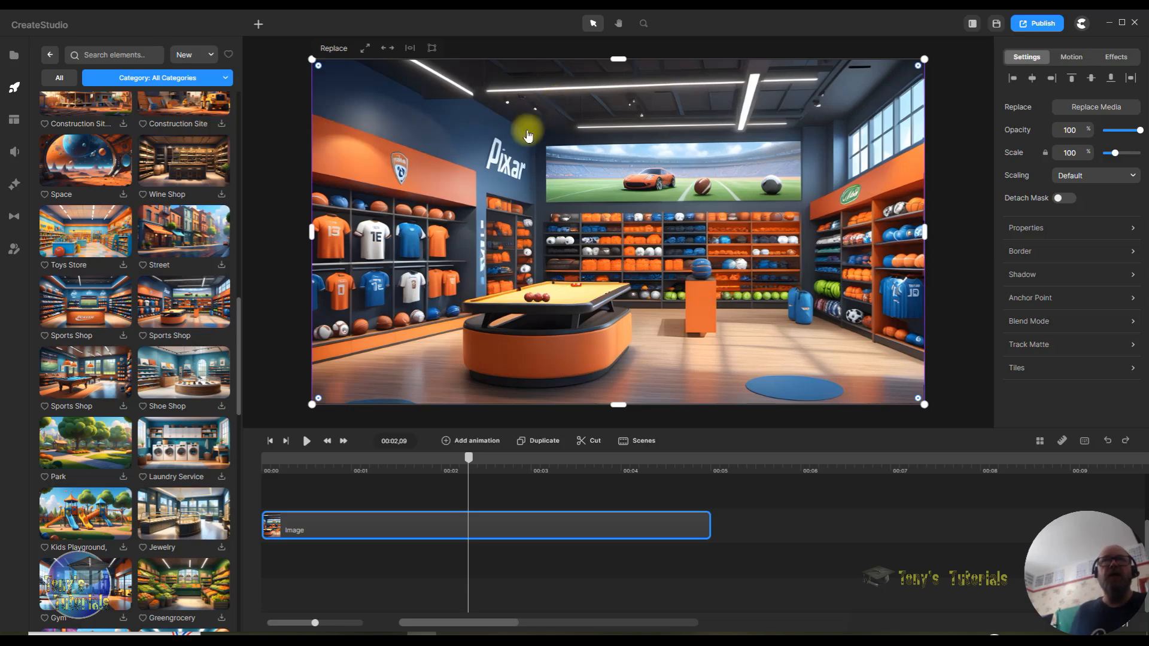
# Apply the Right position preset as the shop image's In animation and preview the motion.
pyautogui.moveTo(472, 462); pyautogui.dragTo(271, 455)
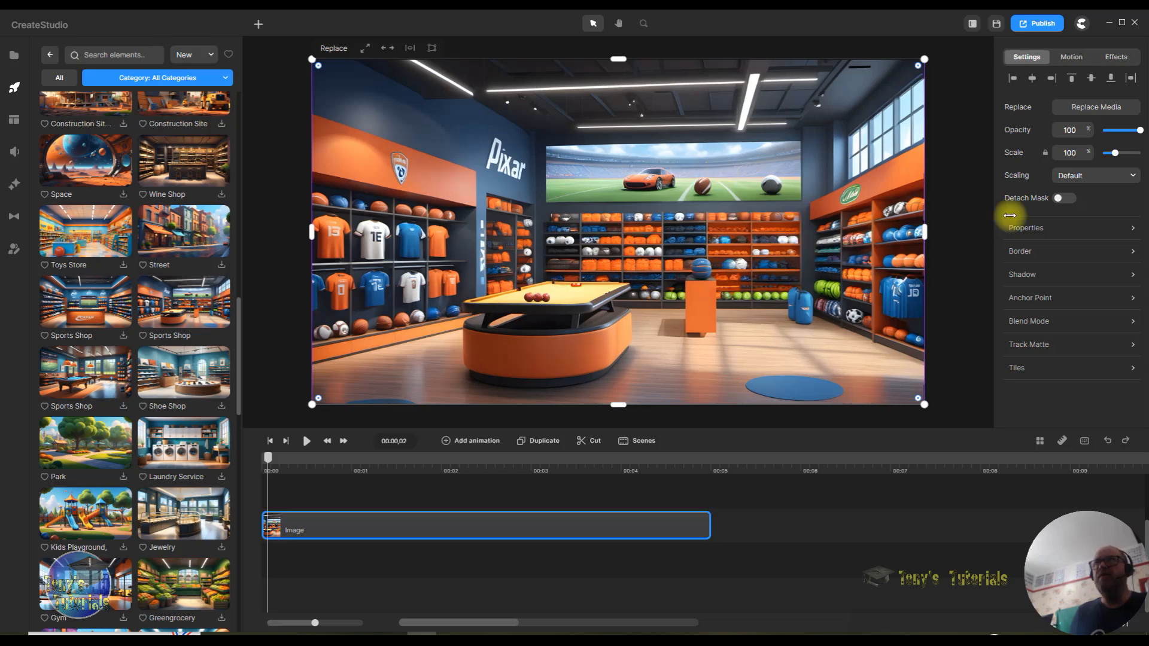
pyautogui.click(1067, 59)
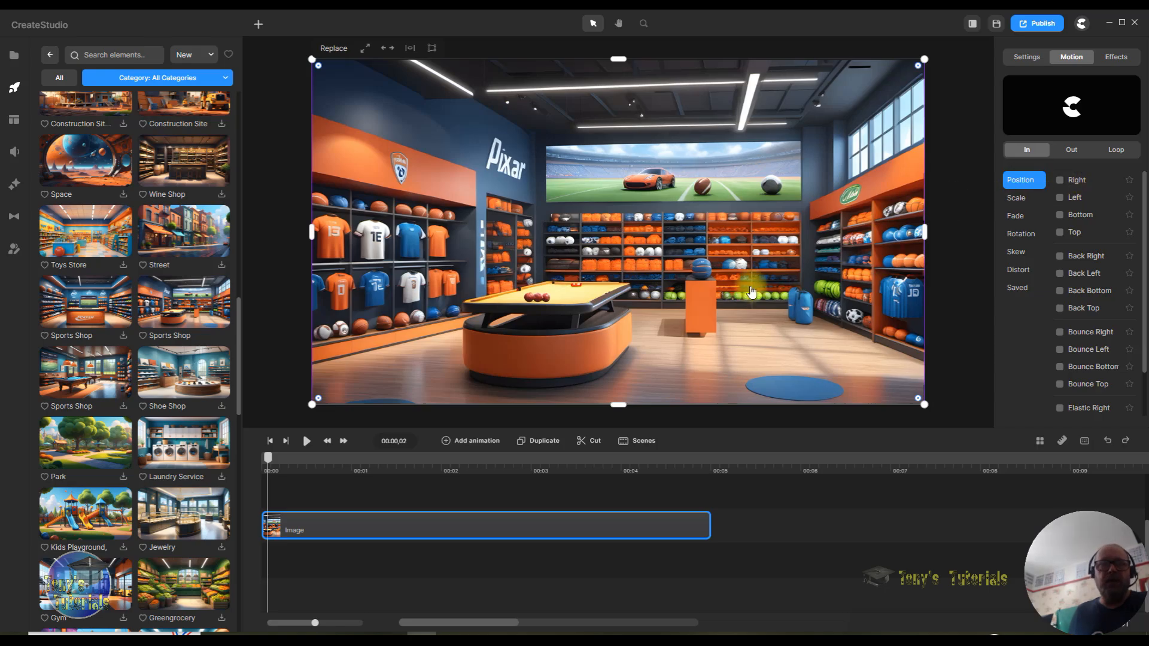
pyautogui.click(1061, 181)
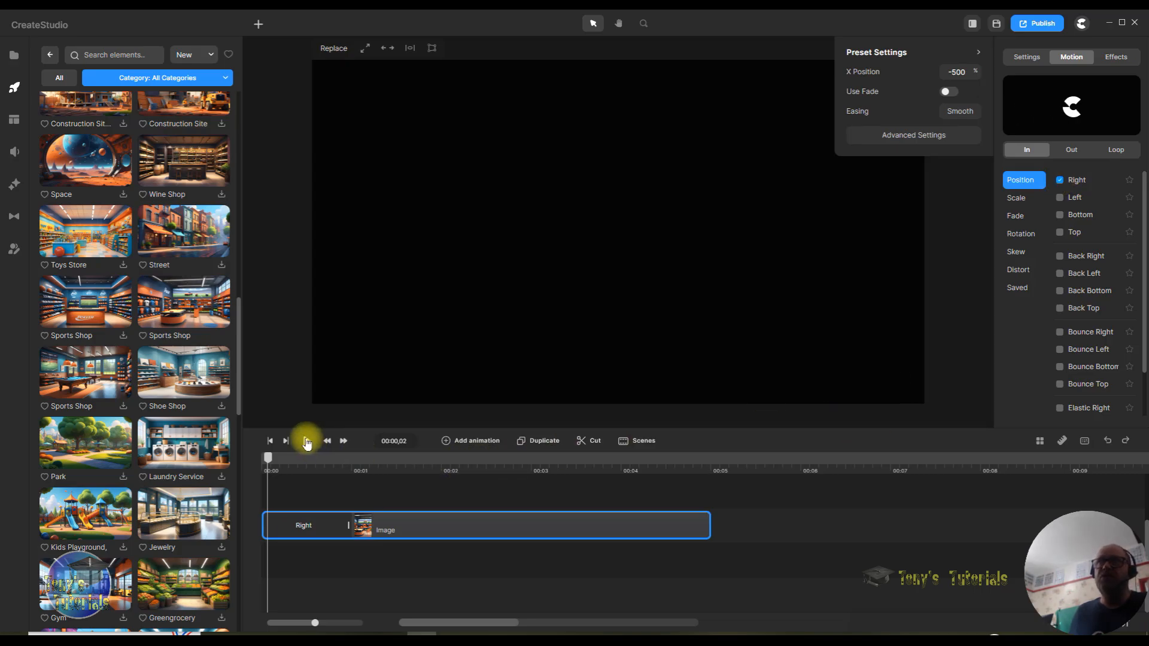
pyautogui.click(306, 441)
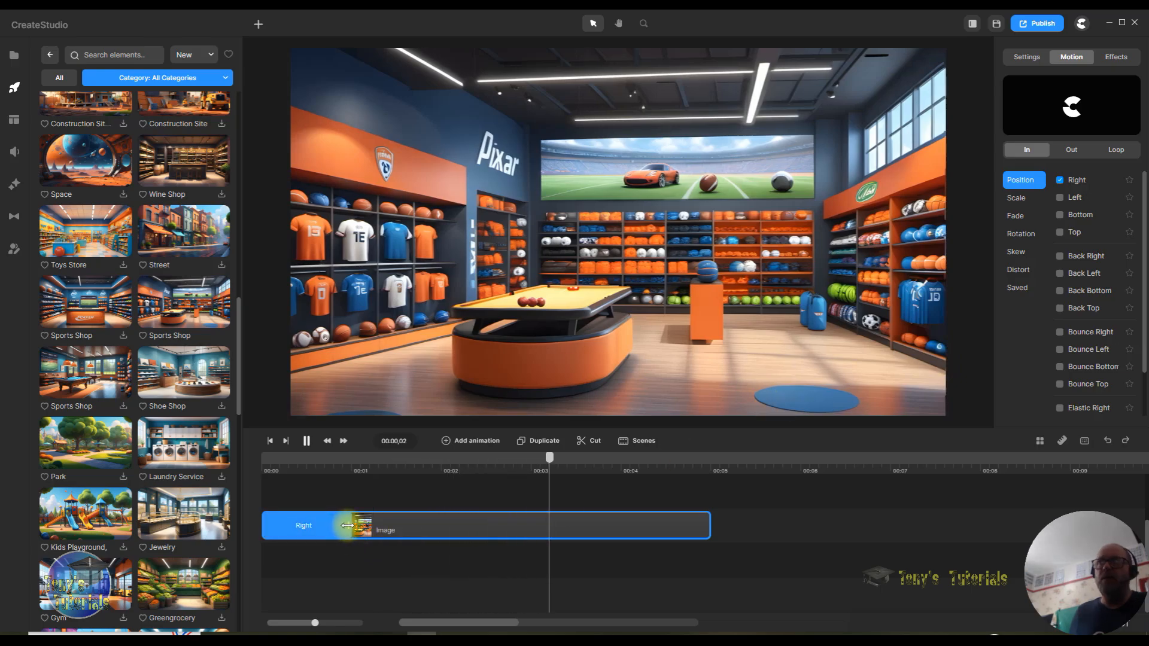
# Lengthen the Right entrance animation to about 2.6 seconds and play the clip from the beginning.
pyautogui.moveTo(347, 526); pyautogui.dragTo(497, 525)
pyautogui.click(526, 546)
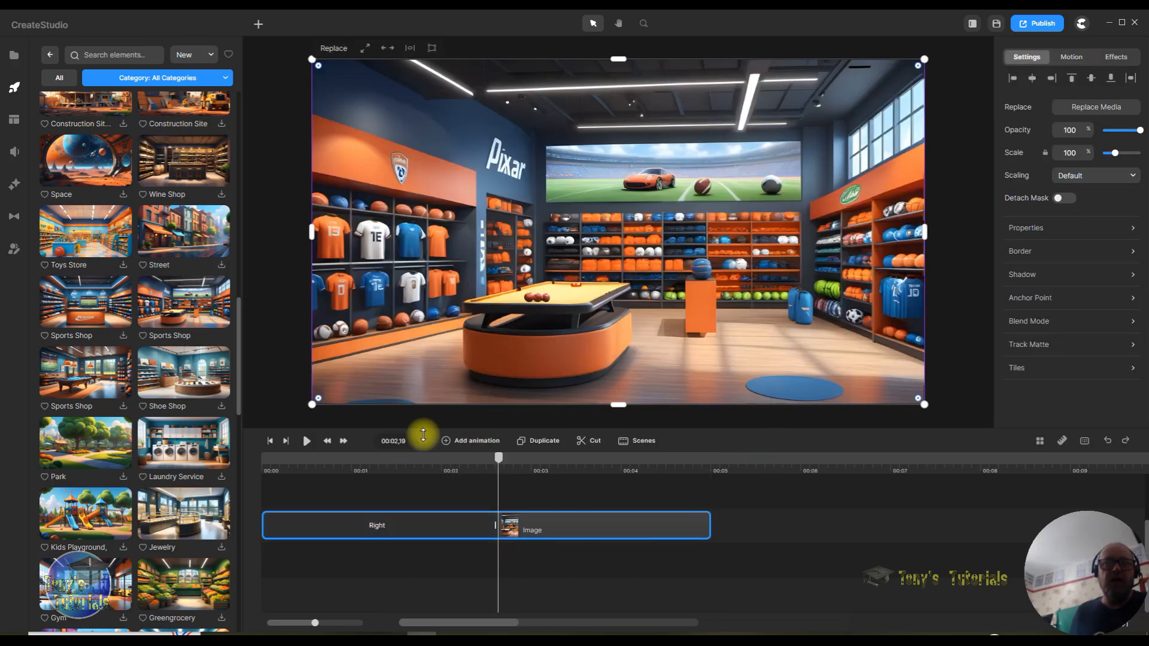
pyautogui.click(270, 441)
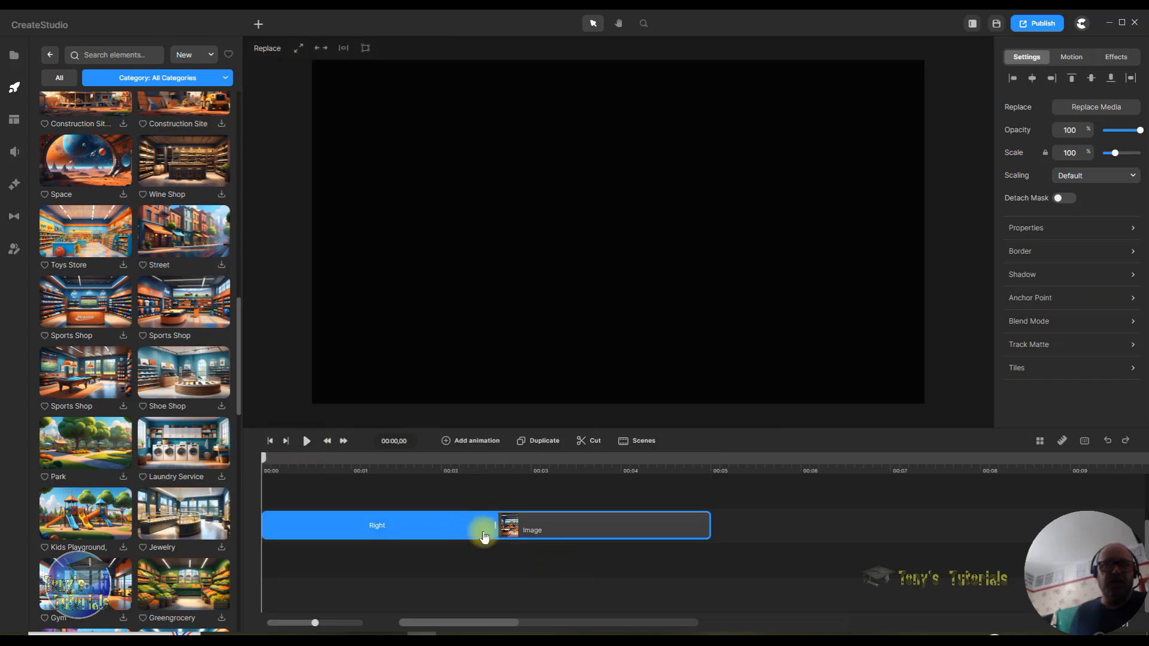
pyautogui.click(306, 441)
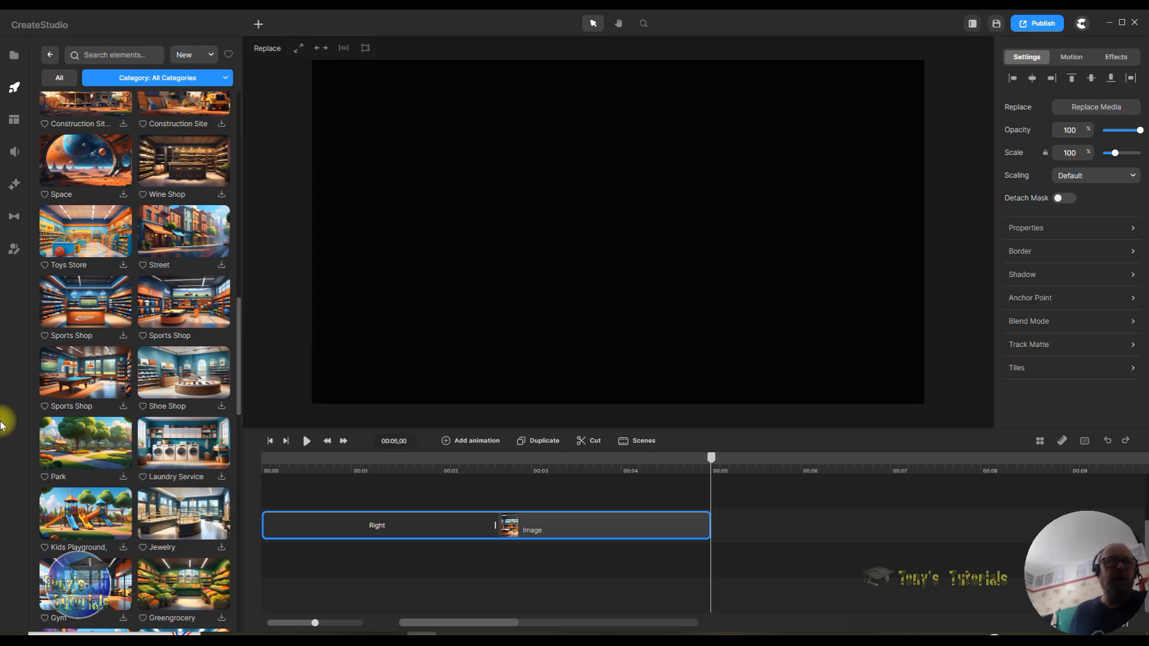
# Download the Sports Shop background with the pool tables and place it on the track above, overlapping the first clip's end by about half a second.
pyautogui.click(123, 405)
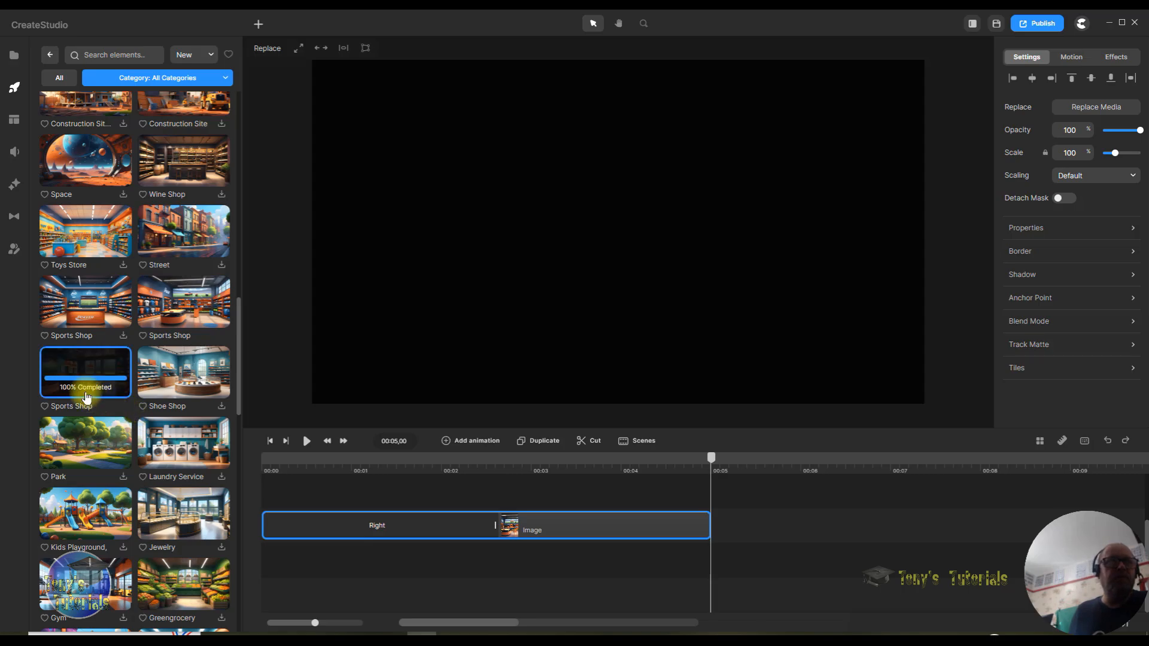
pyautogui.moveTo(70, 371); pyautogui.dragTo(712, 489)
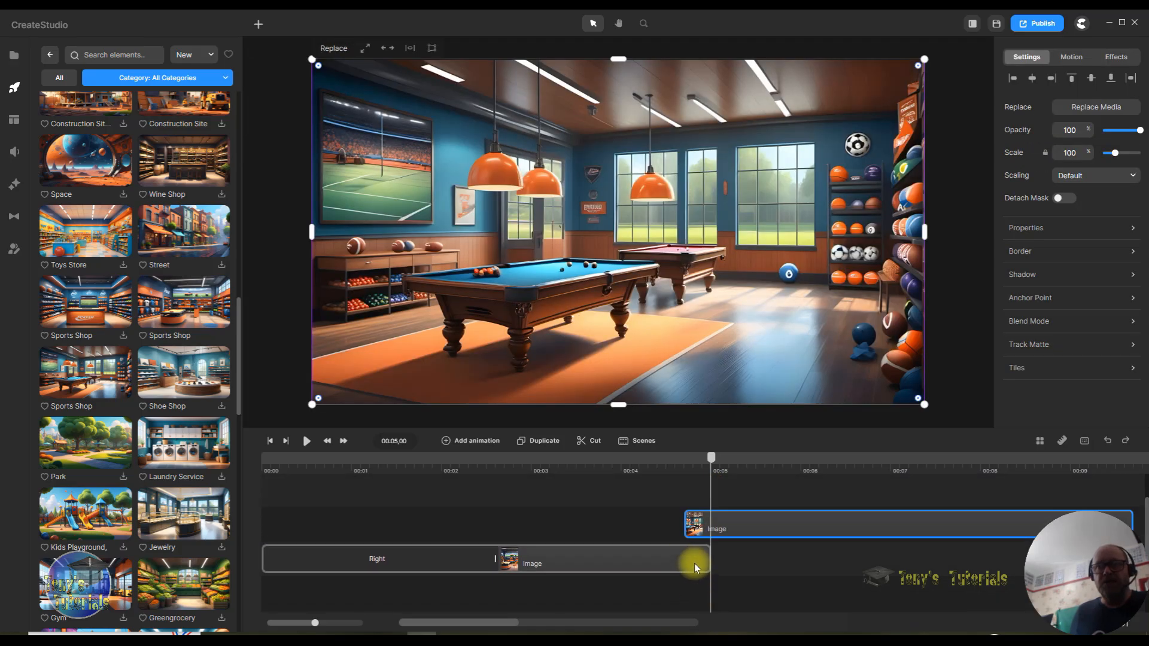
pyautogui.moveTo(777, 516); pyautogui.dragTo(685, 548)
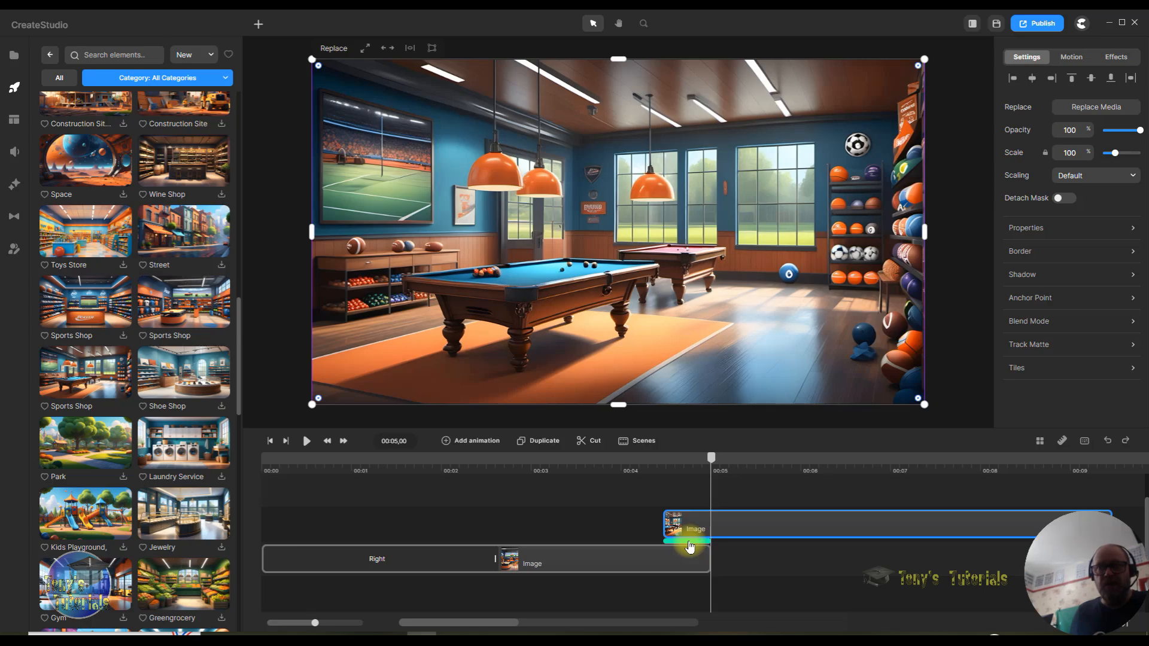
# Apply the Spiral transition to the overlap between the two shop images and move the playhead back slightly within it.
pyautogui.click(689, 541)
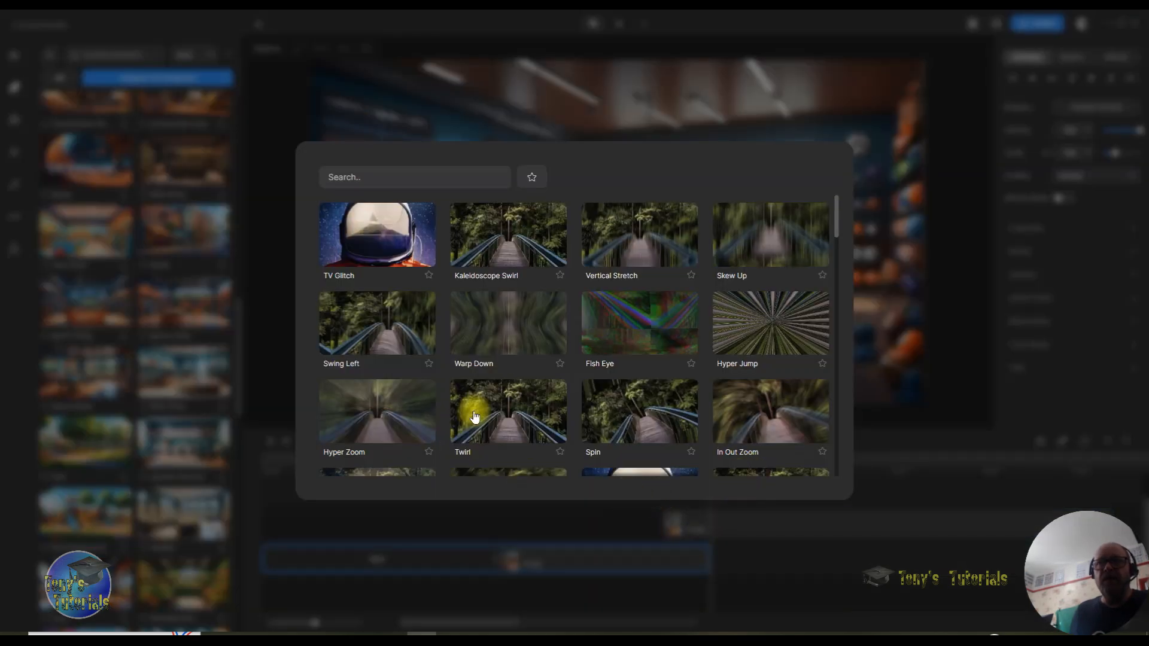
pyautogui.scroll(-2, 491, 403)
pyautogui.scroll(-5, 608, 380)
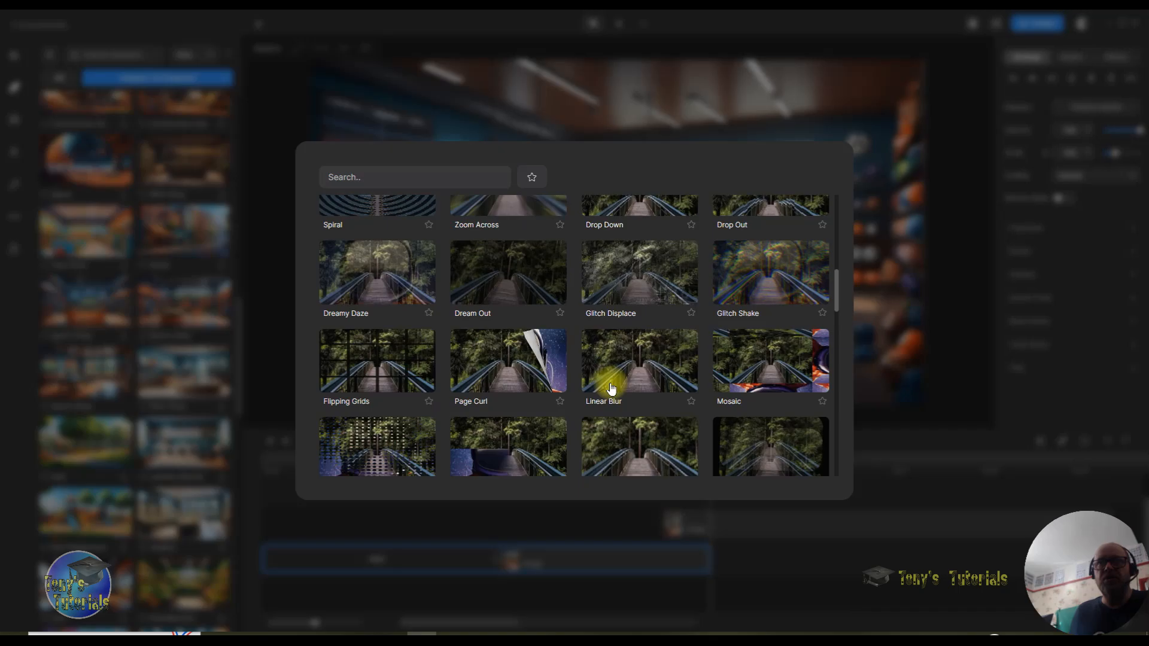
pyautogui.scroll(4, 611, 383)
pyautogui.scroll(-4, 611, 383)
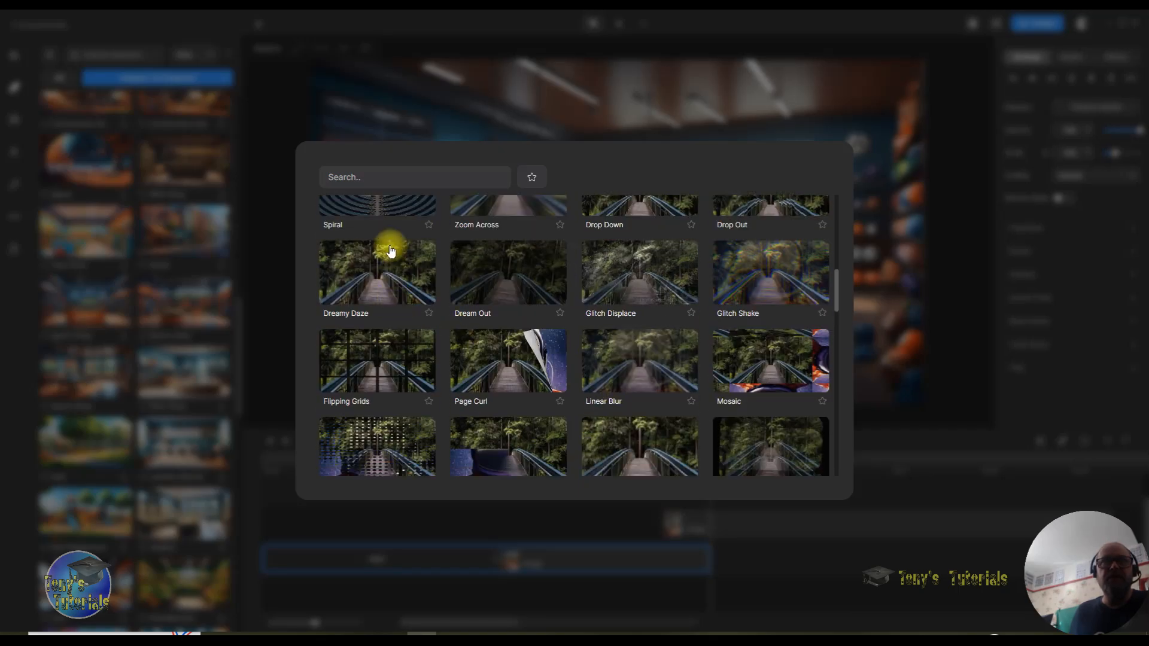
pyautogui.click(378, 214)
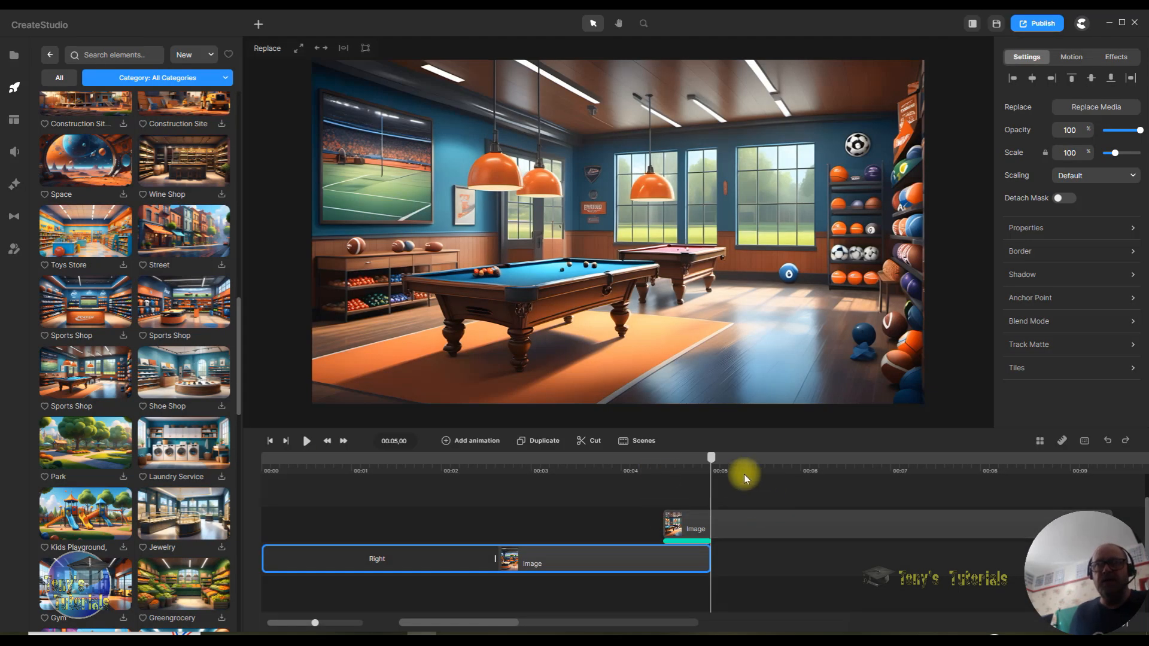
pyautogui.moveTo(707, 459)
pyautogui.mouseDown()
pyautogui.moveTo(646, 451)
pyautogui.moveTo(714, 451)
pyautogui.moveTo(626, 451)
pyautogui.moveTo(719, 457)
pyautogui.moveTo(621, 453)
pyautogui.moveTo(706, 464)
pyautogui.mouseUp()
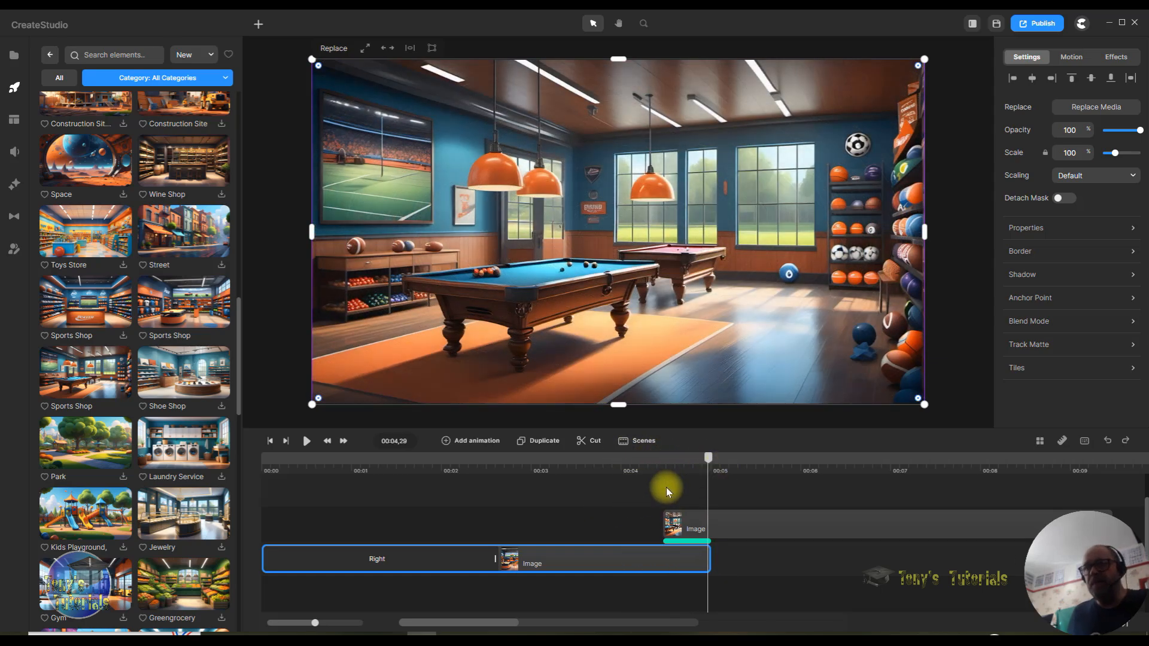
# Apply the Top position preset as the pool-table image's Out animation.
pyautogui.moveTo(712, 462); pyautogui.dragTo(738, 458)
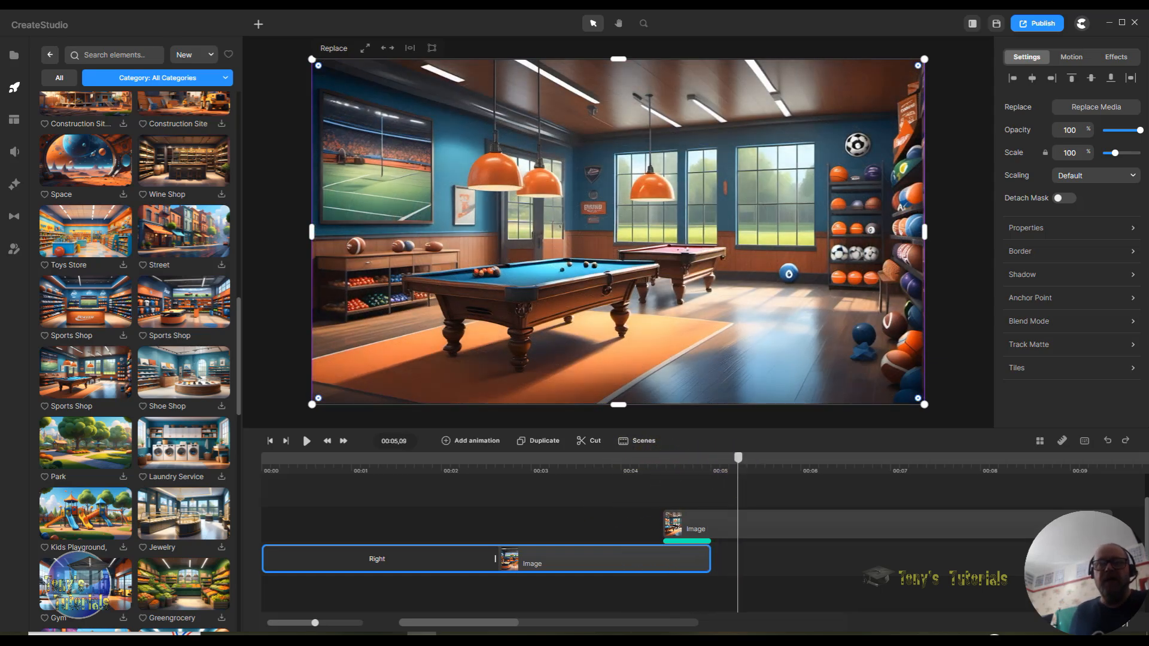
pyautogui.moveTo(510, 628)
pyautogui.mouseDown()
pyautogui.moveTo(544, 623)
pyautogui.moveTo(519, 622)
pyautogui.mouseUp()
pyautogui.click(767, 519)
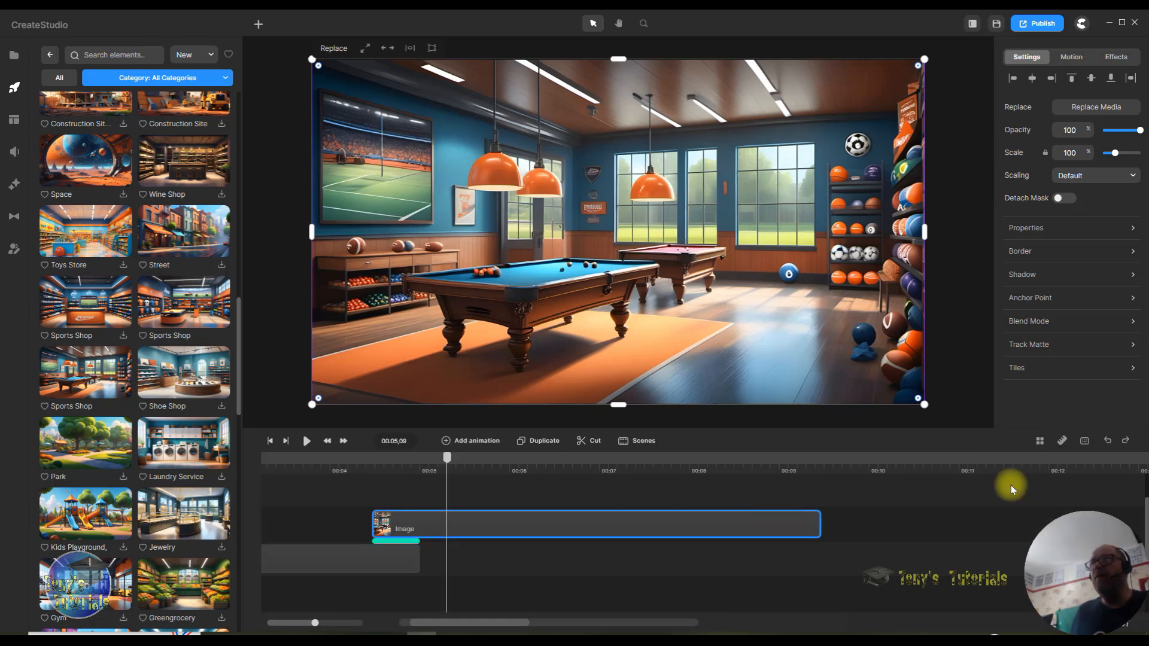
pyautogui.click(1065, 57)
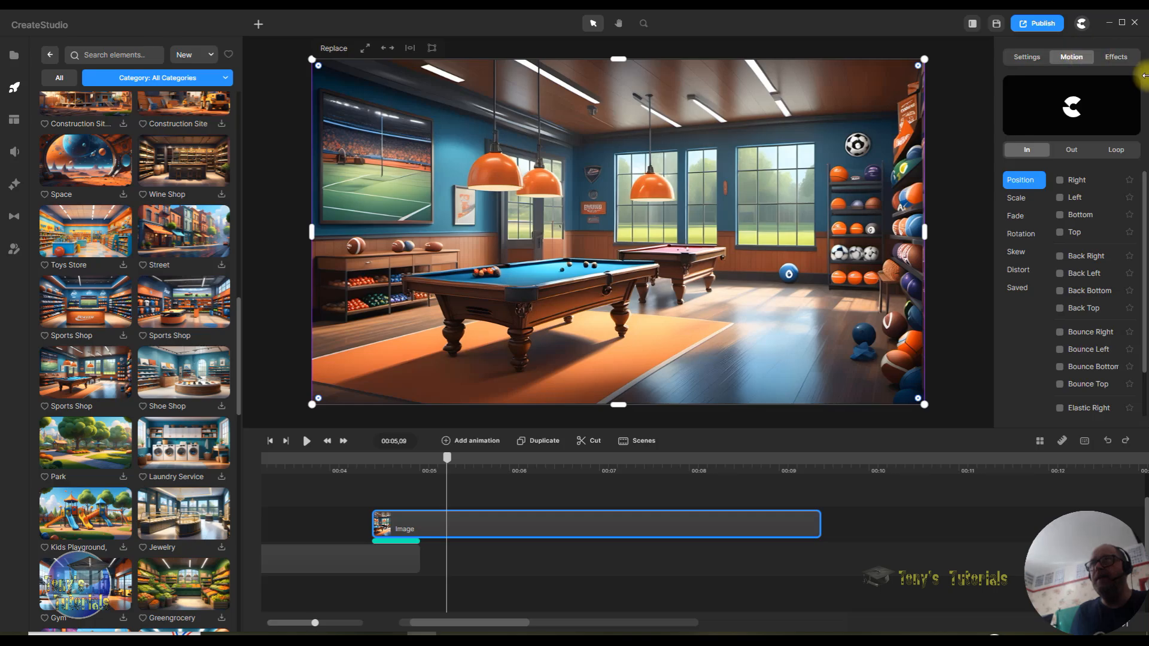
pyautogui.click(1076, 151)
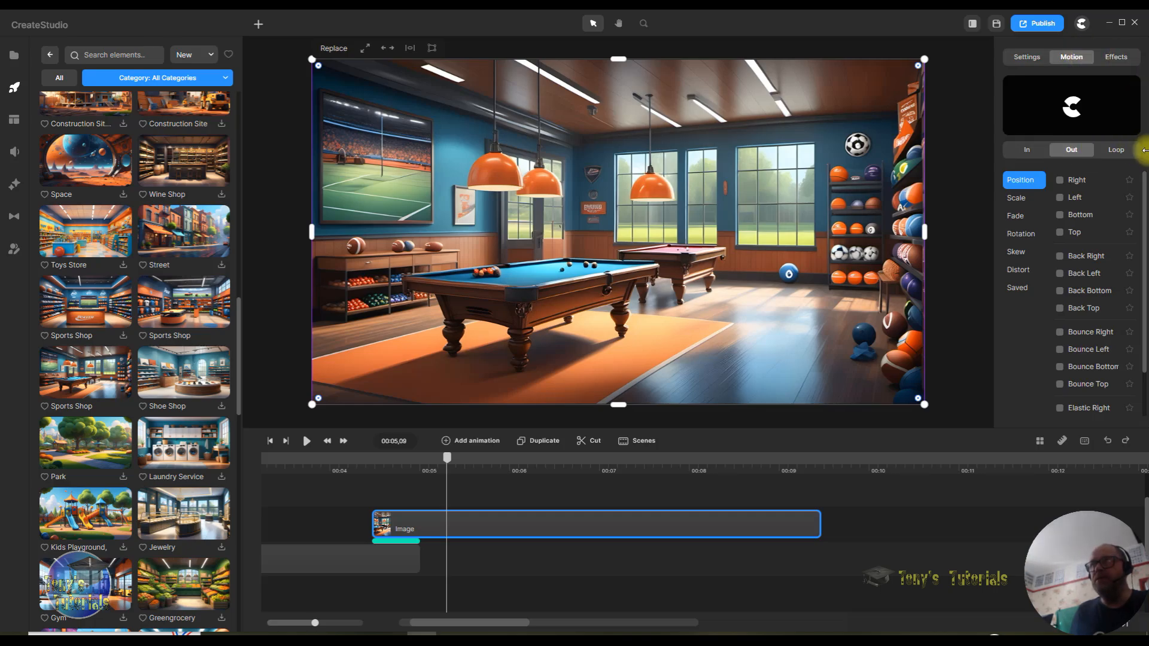
pyautogui.click(1060, 233)
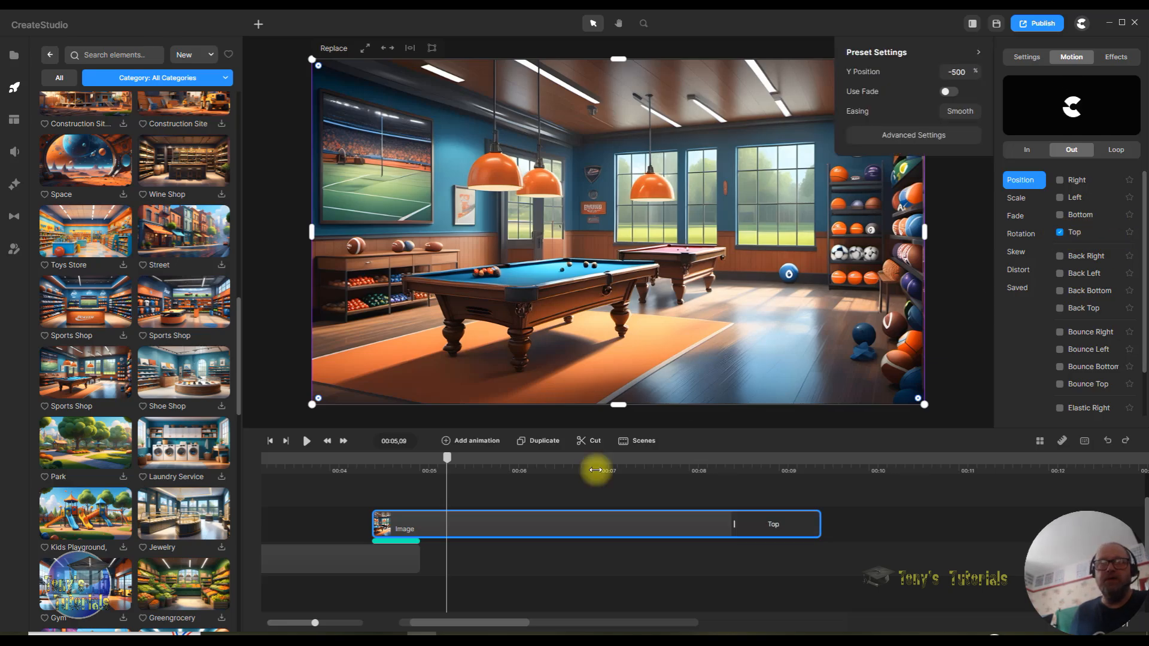
# Play the whole video from the beginning and return the playhead to the start.
pyautogui.click(271, 443)
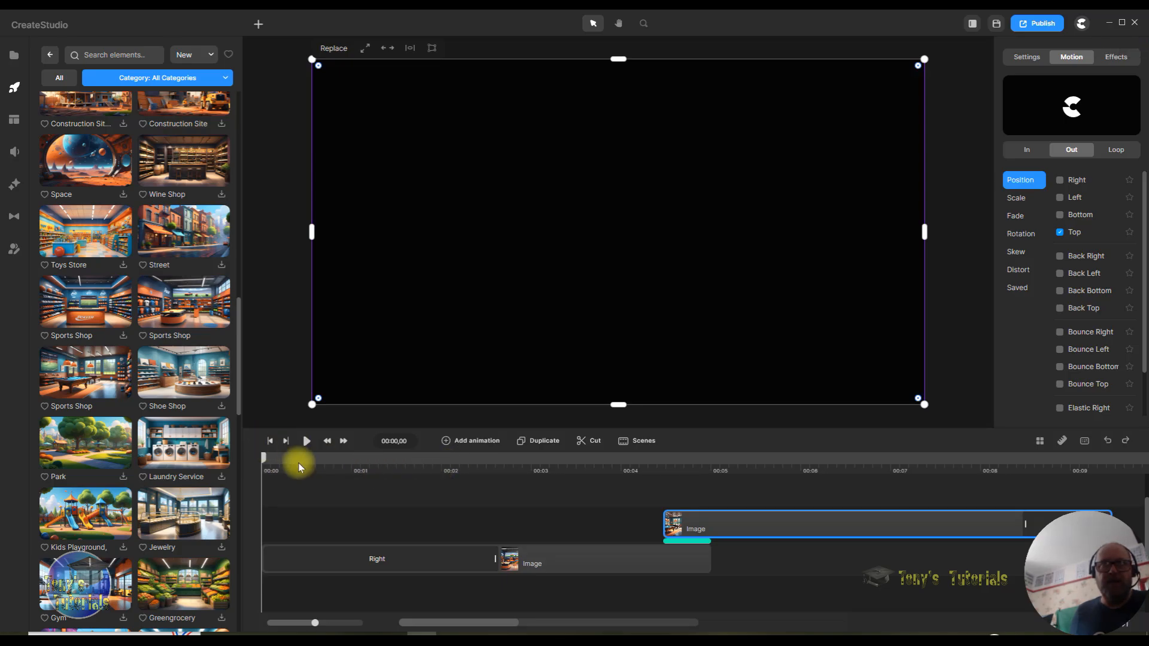
pyautogui.click(308, 442)
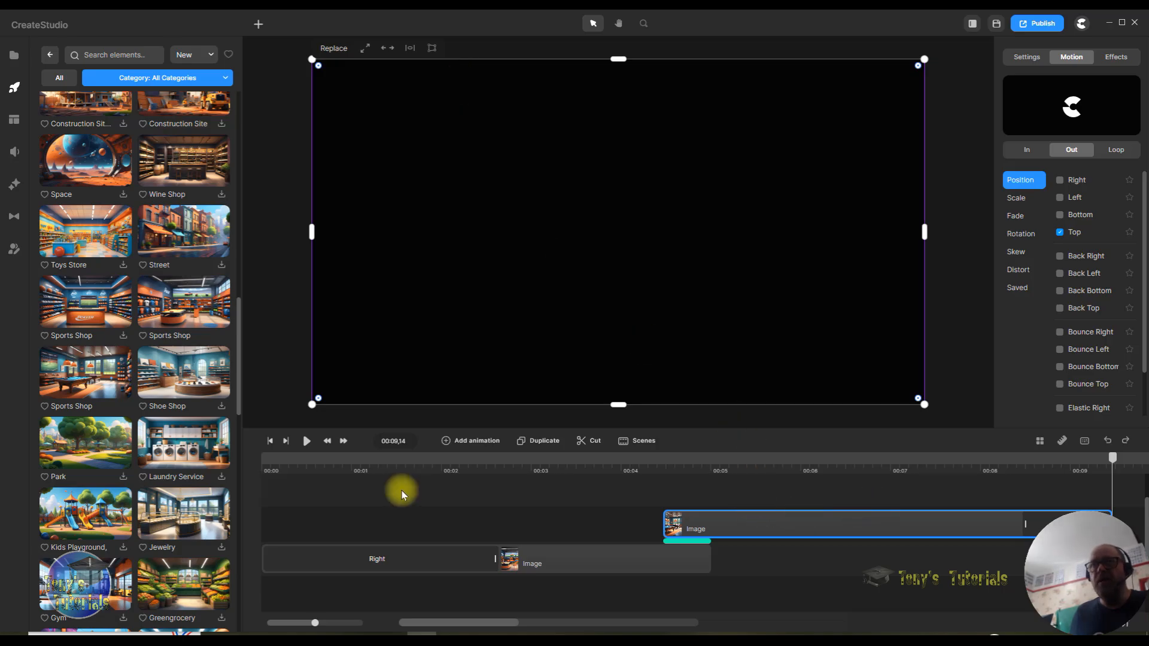
pyautogui.moveTo(1116, 460); pyautogui.dragTo(232, 477)
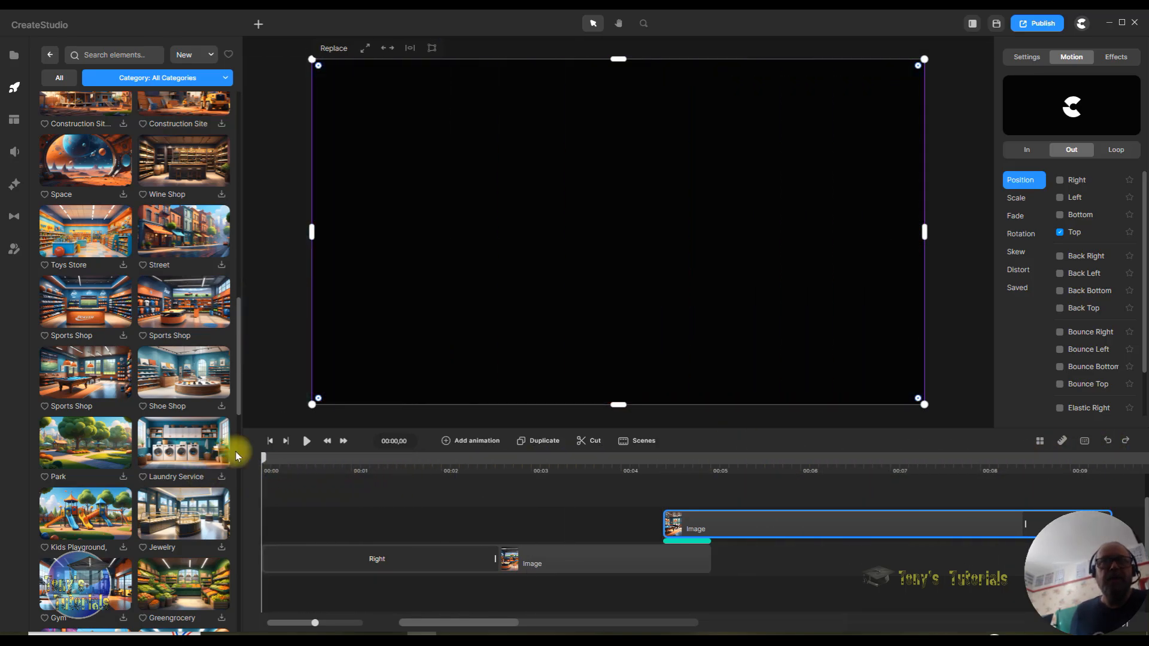
# Preview the first image's Right entrance animation at about half a second, and set its final length to about 1.8 seconds.
pyautogui.moveTo(495, 561); pyautogui.dragTo(308, 559)
pyautogui.click(308, 441)
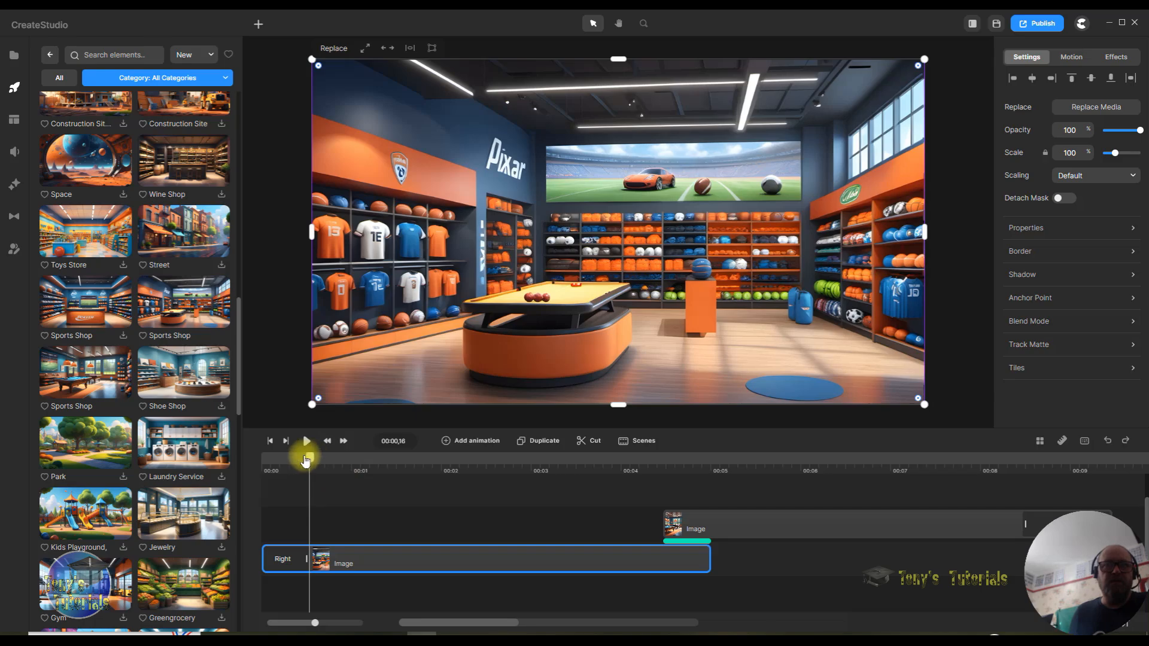
pyautogui.click(270, 441)
pyautogui.click(307, 441)
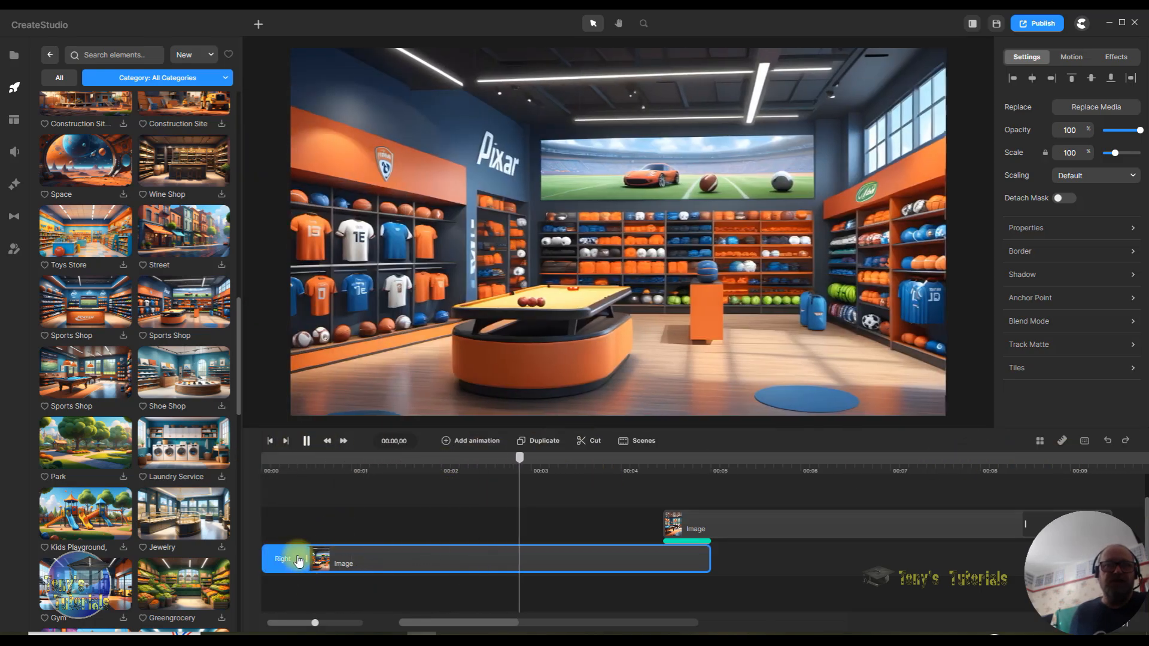
pyautogui.click(306, 441)
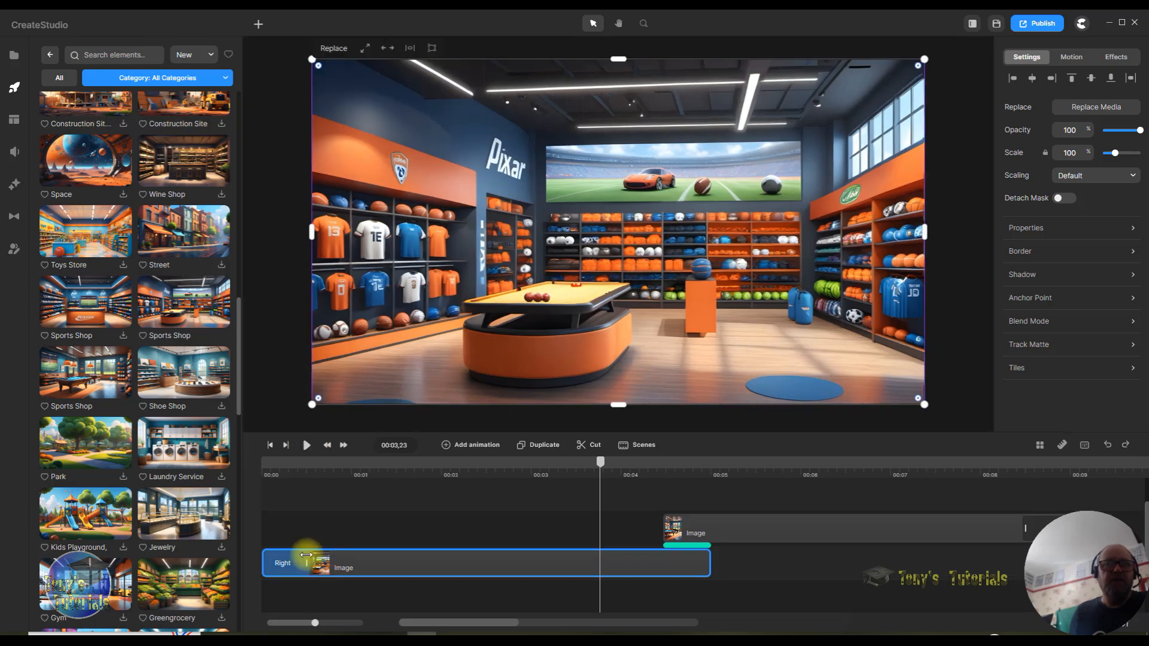
pyautogui.moveTo(306, 563); pyautogui.dragTo(423, 563)
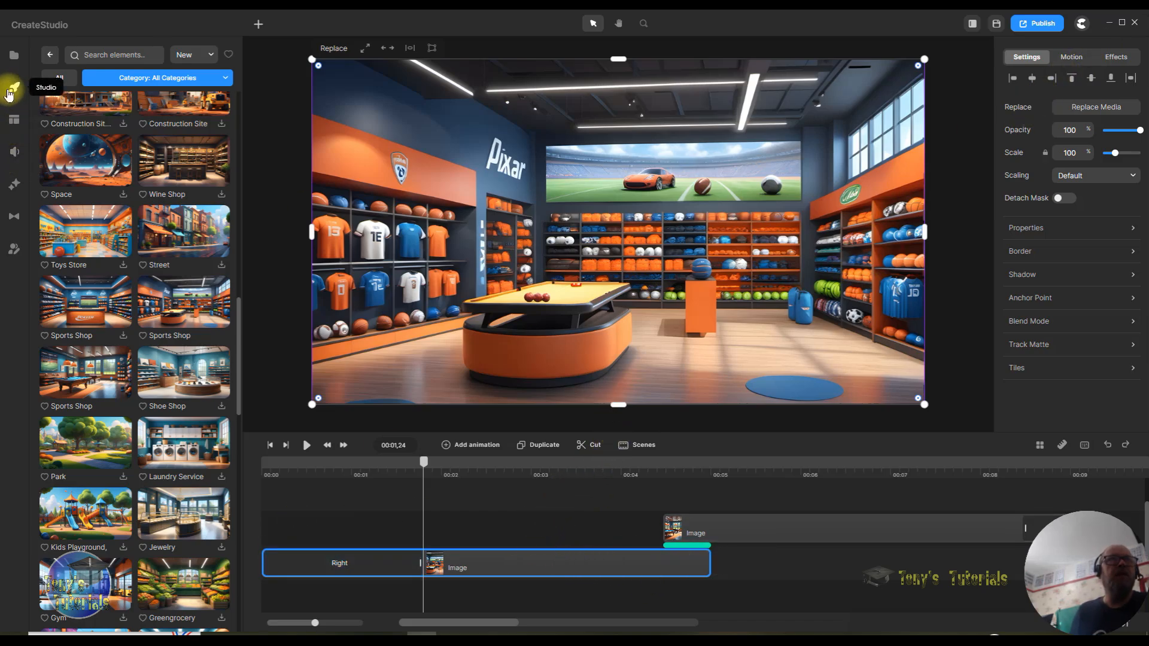
# Add a text element to the video starting at the playhead and place it near the image's upper edge.
pyautogui.click(49, 58)
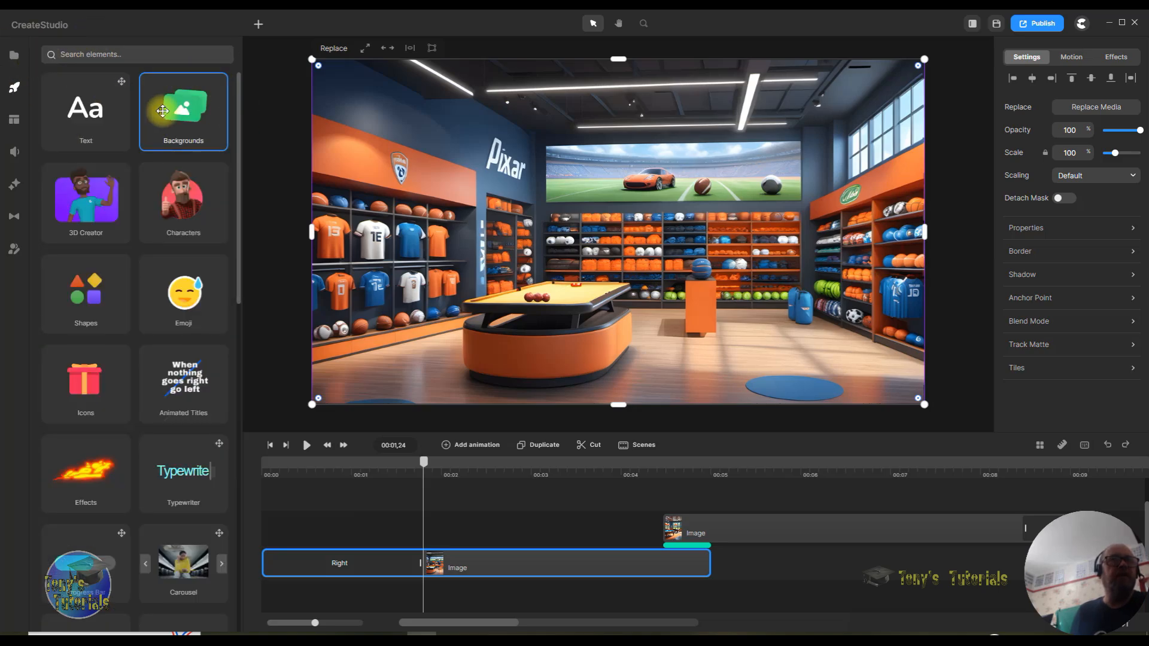
pyautogui.click(197, 123)
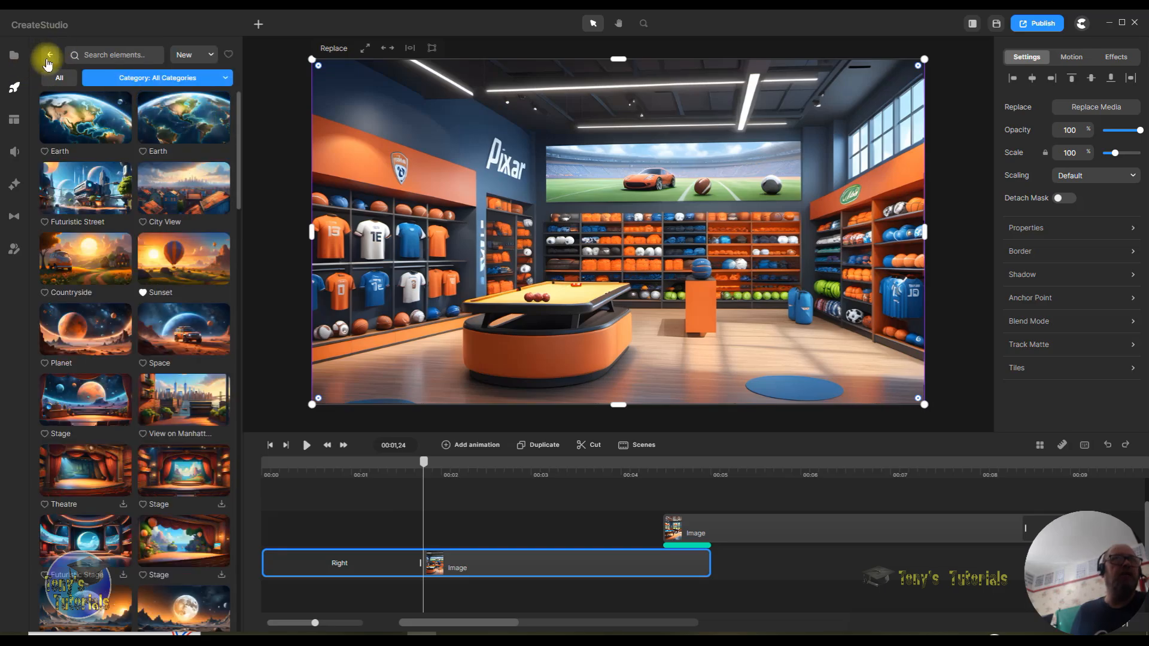
pyautogui.click(52, 57)
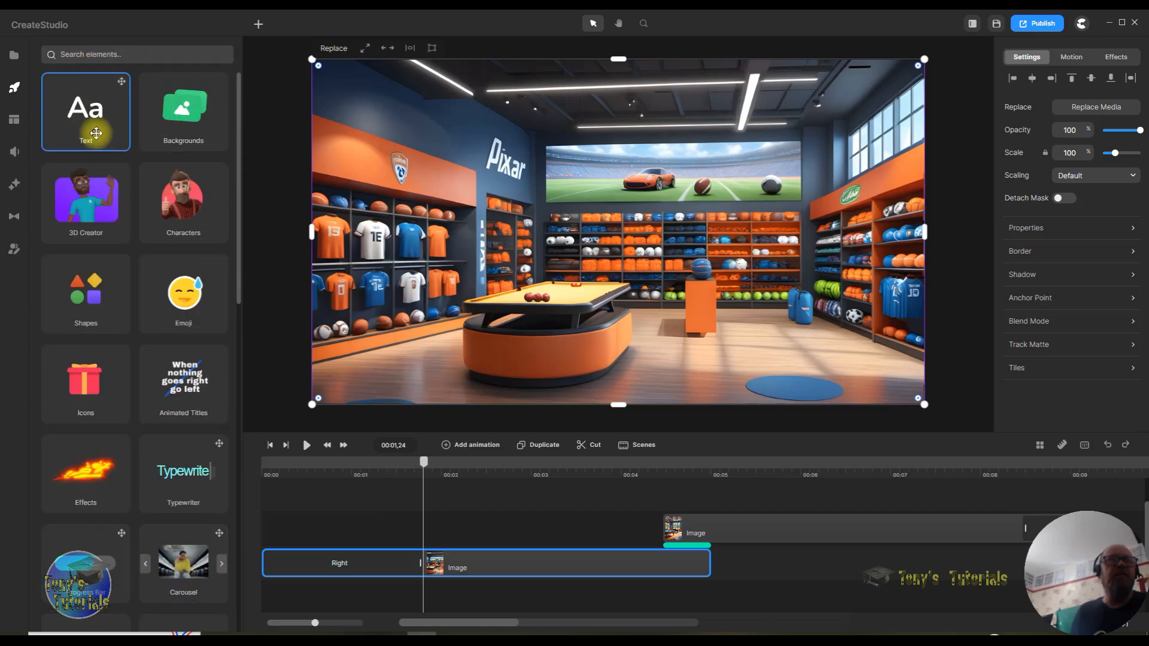
pyautogui.moveTo(95, 126); pyautogui.dragTo(748, 155)
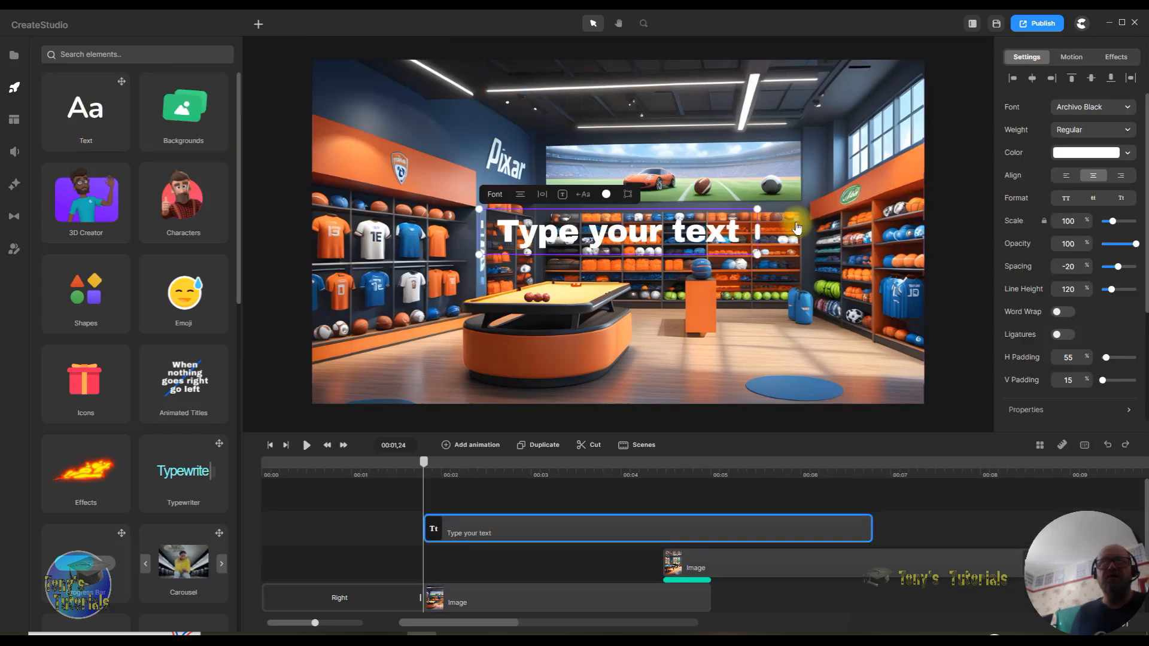
pyautogui.moveTo(647, 243); pyautogui.dragTo(603, 110)
# Replace the placeholder text with "Your Best Sports Store!".
pyautogui.click(625, 111)
pyautogui.moveTo(696, 112); pyautogui.dragTo(390, 114)
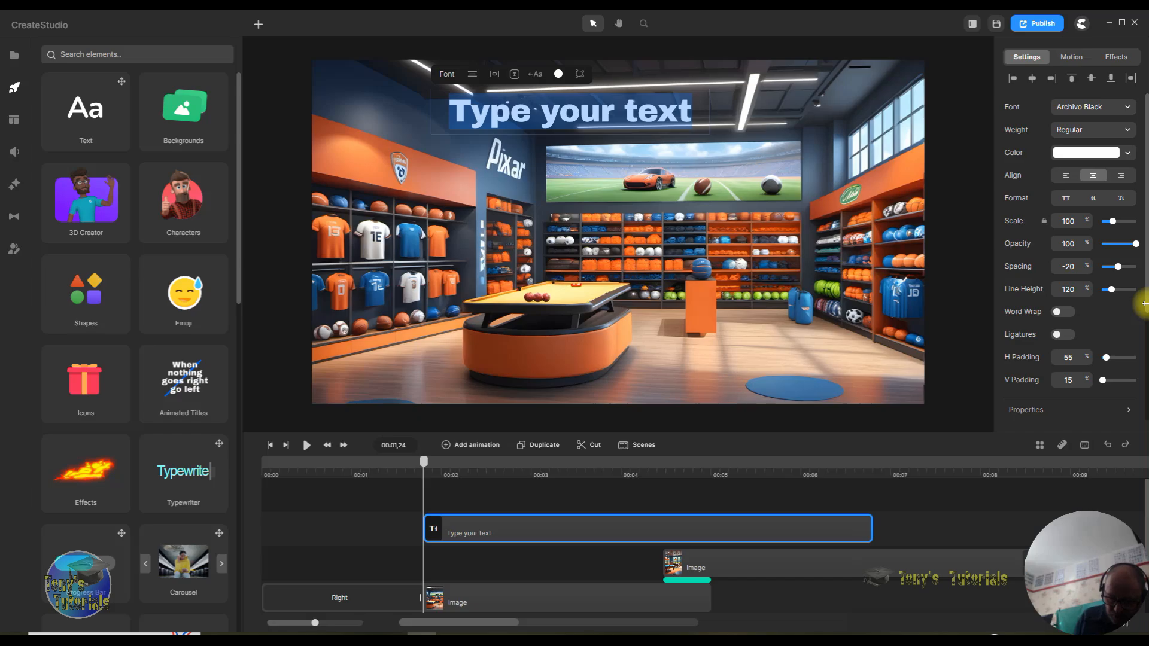
pyautogui.write('Your ')
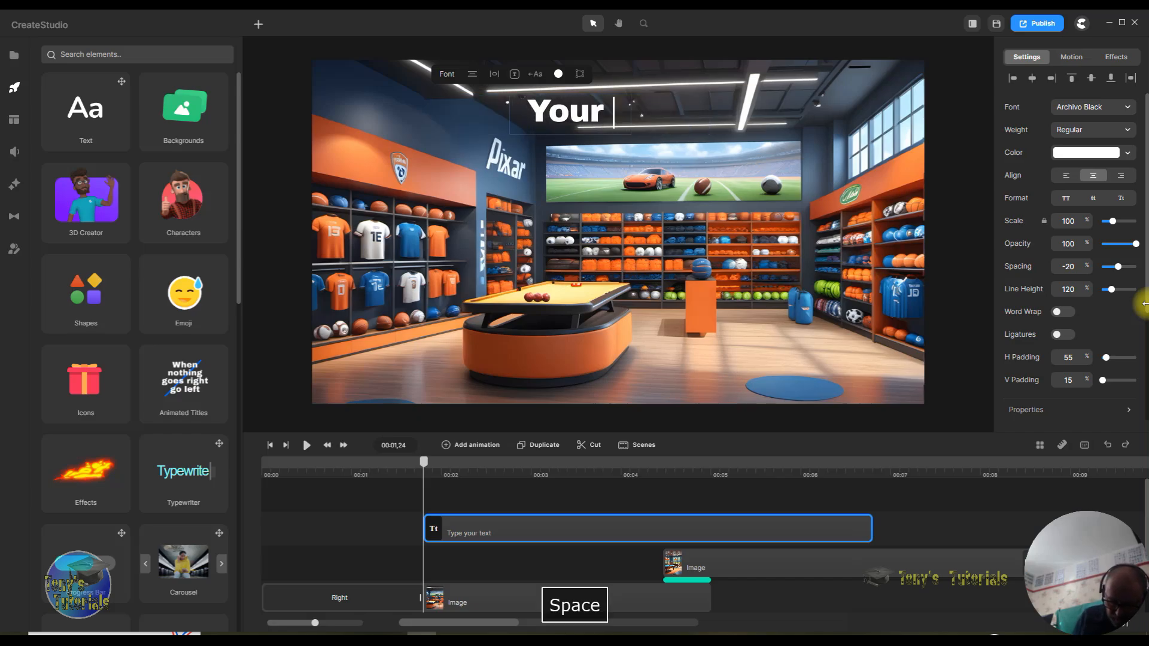
pyautogui.write('Best Spot')
pyautogui.press('BackSpace')
pyautogui.write('rts Store')
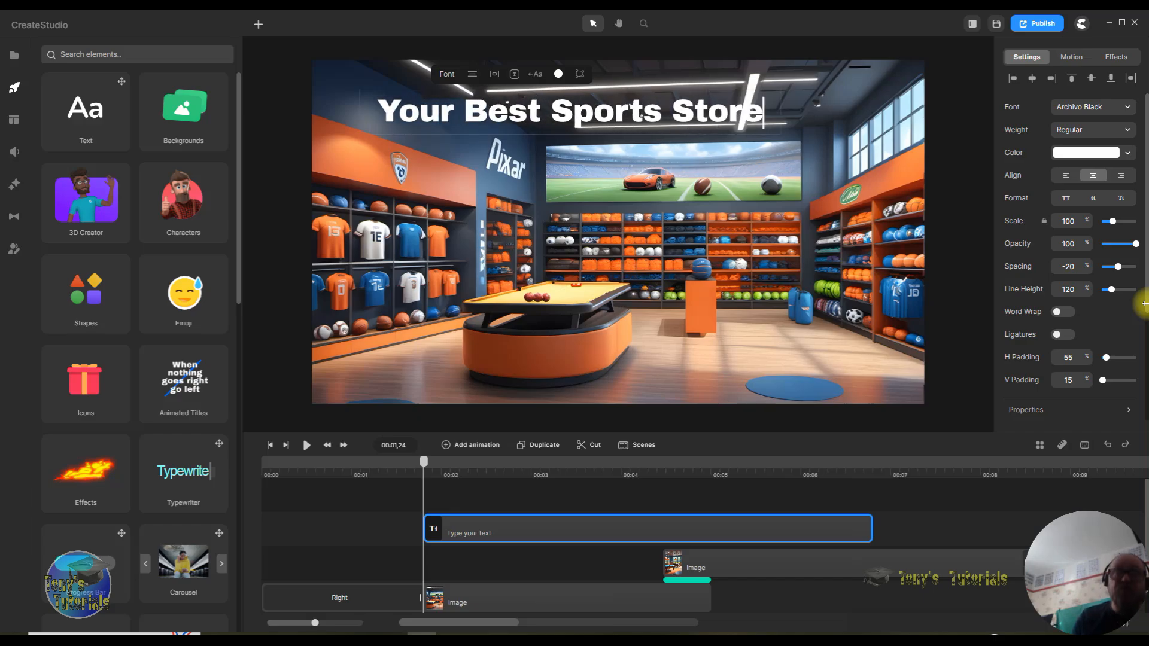
pyautogui.write('!')
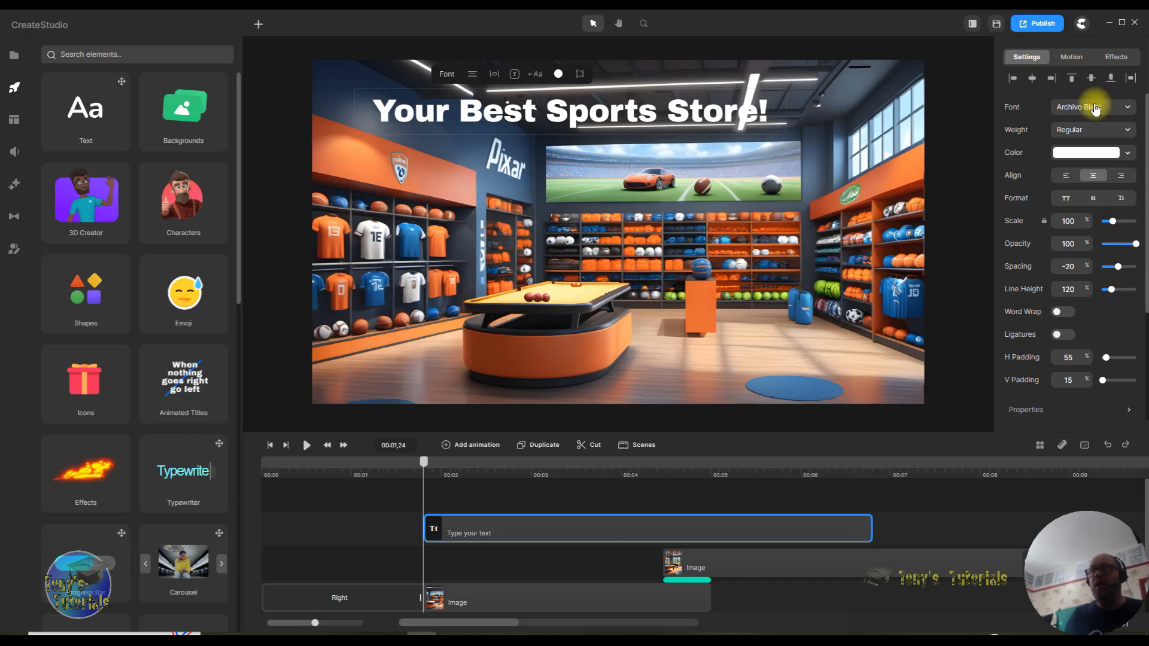
# Set the title's fill color to yellow (eef90c) and move the title slightly down and to the right.
pyautogui.click(1077, 151)
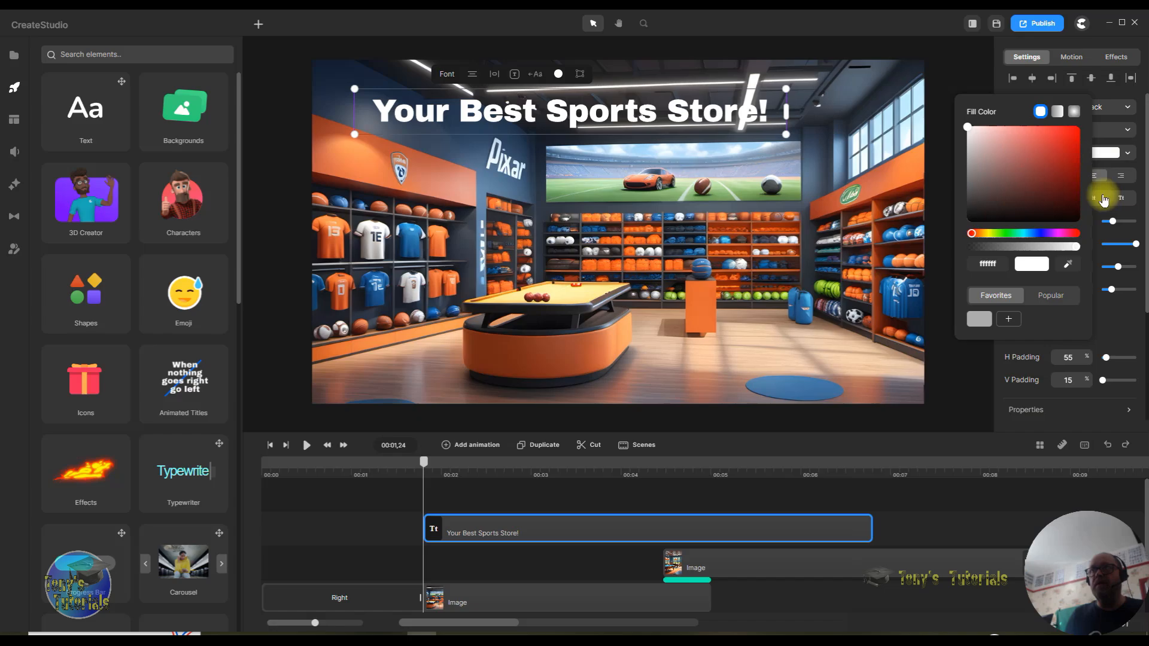
pyautogui.click(992, 234)
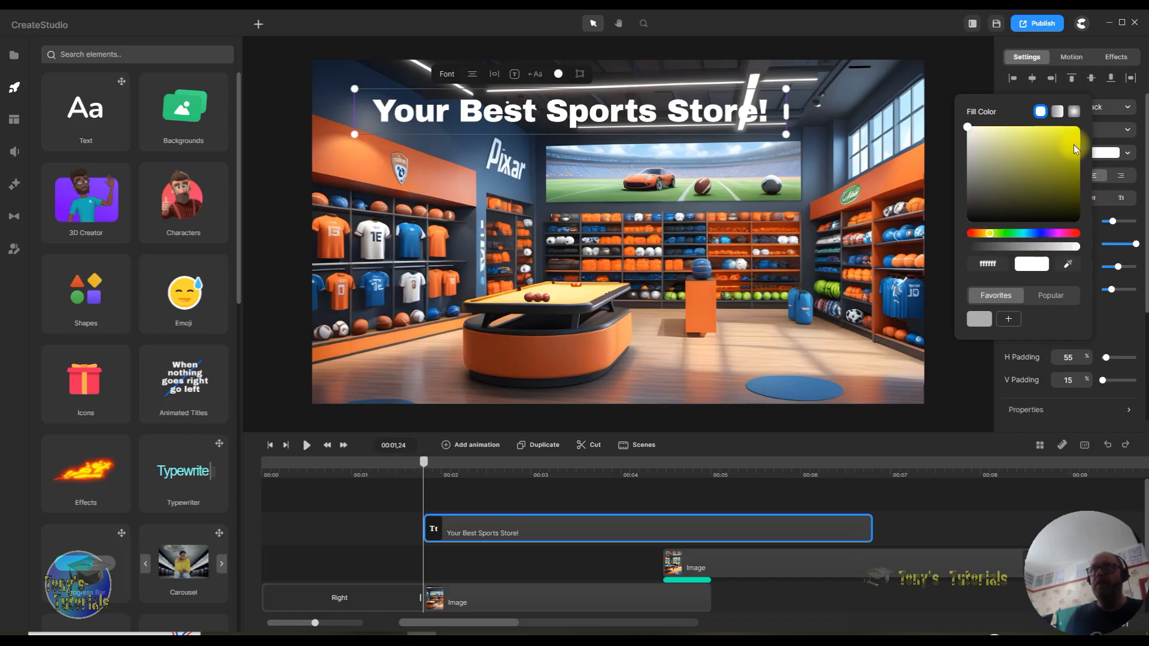
pyautogui.click(1075, 129)
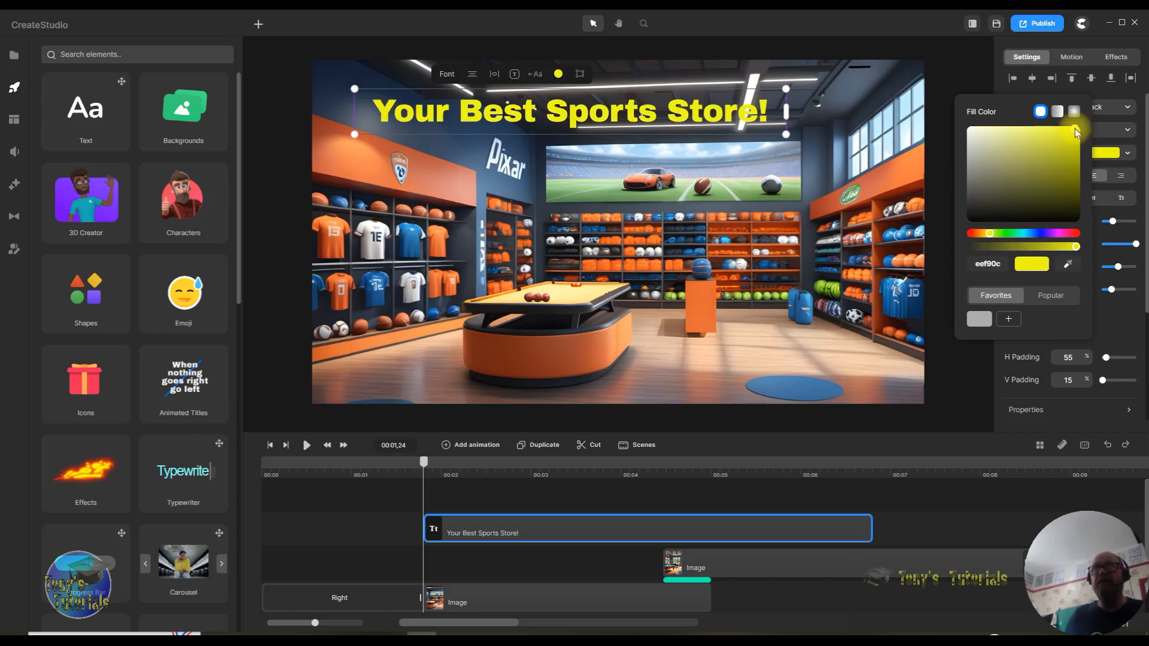
pyautogui.click(887, 251)
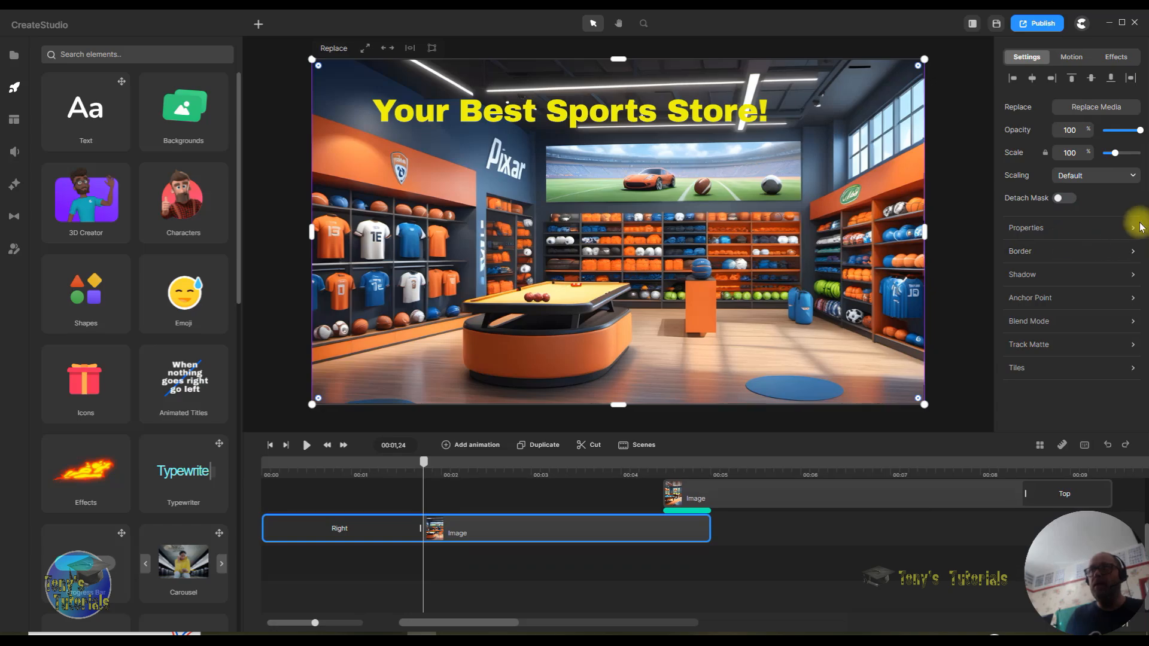
pyautogui.click(679, 120)
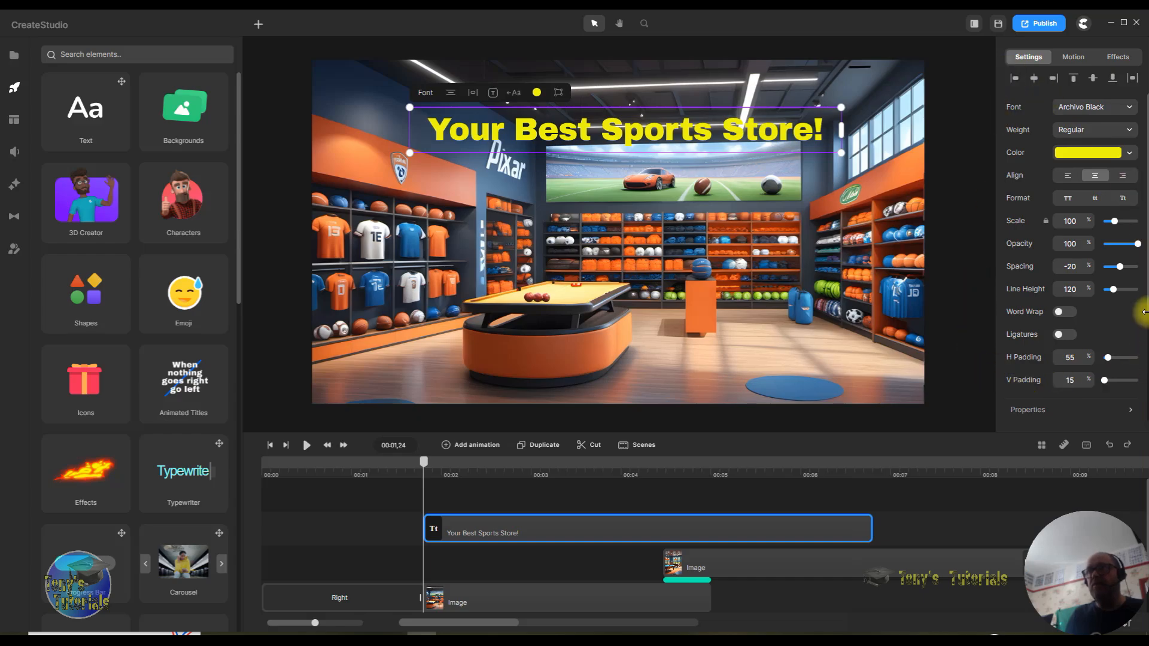
# Set the title's border color to near-black (0a0404).
pyautogui.doubleClick(693, 129)
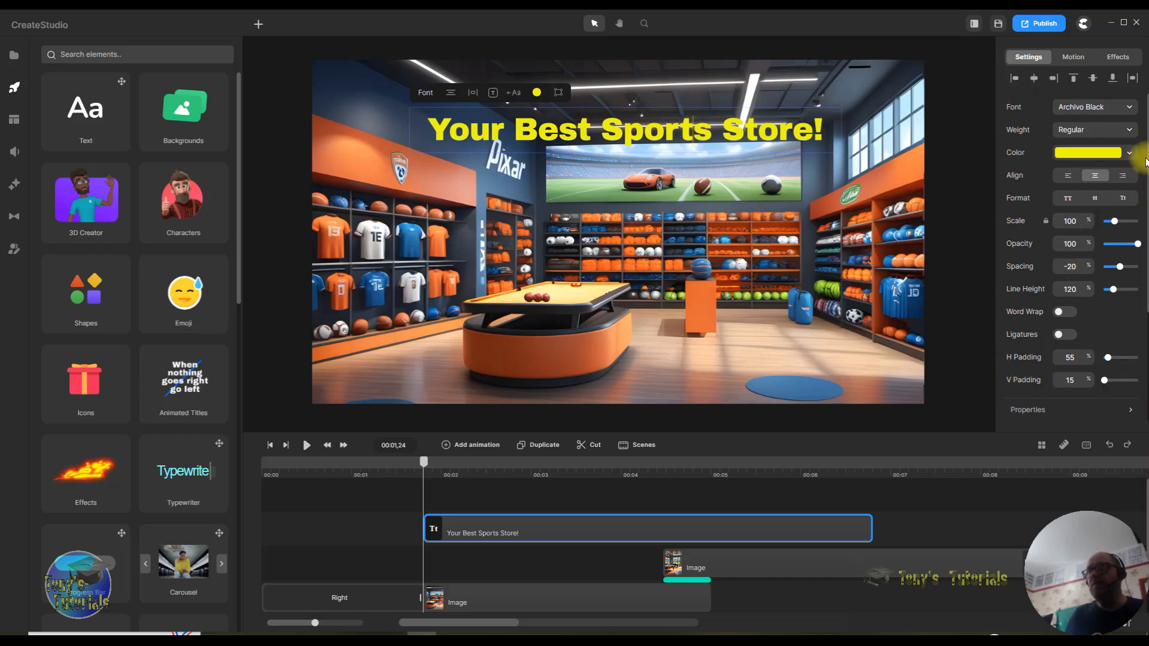
pyautogui.scroll(-3, 1116, 210)
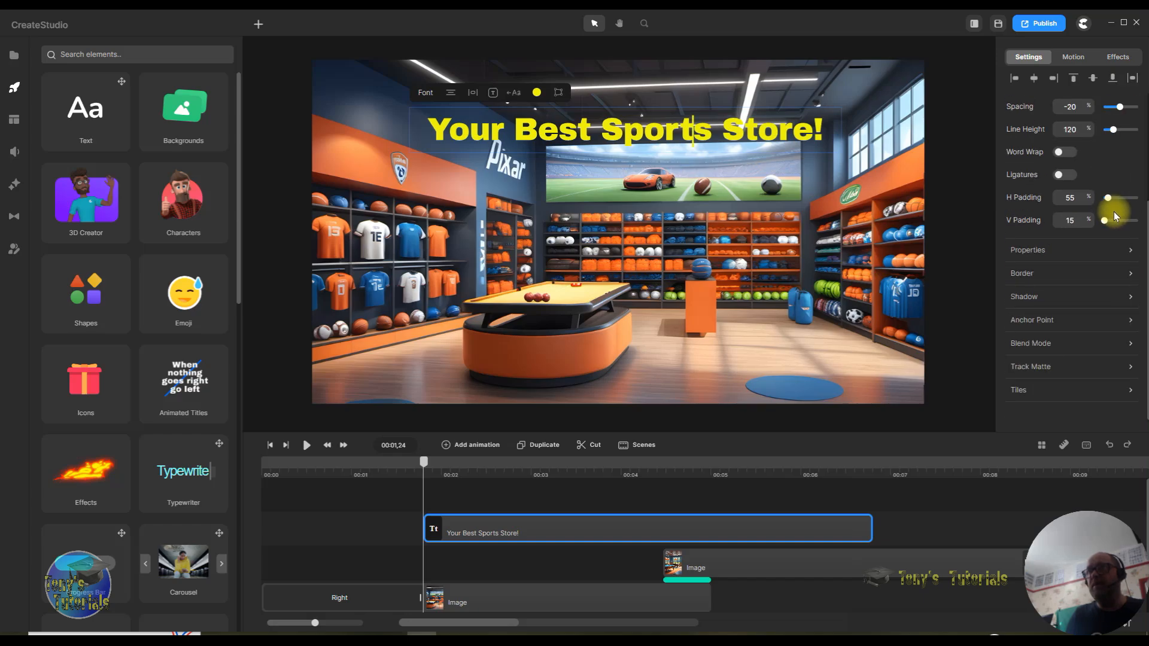
pyautogui.click(1030, 279)
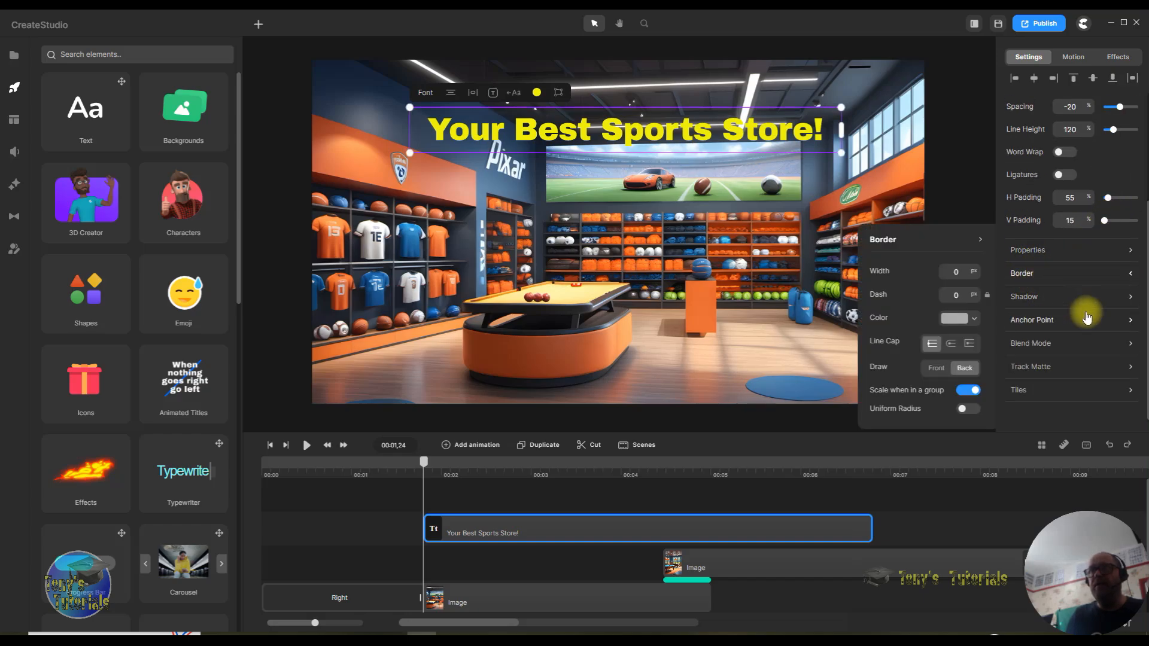
pyautogui.click(960, 320)
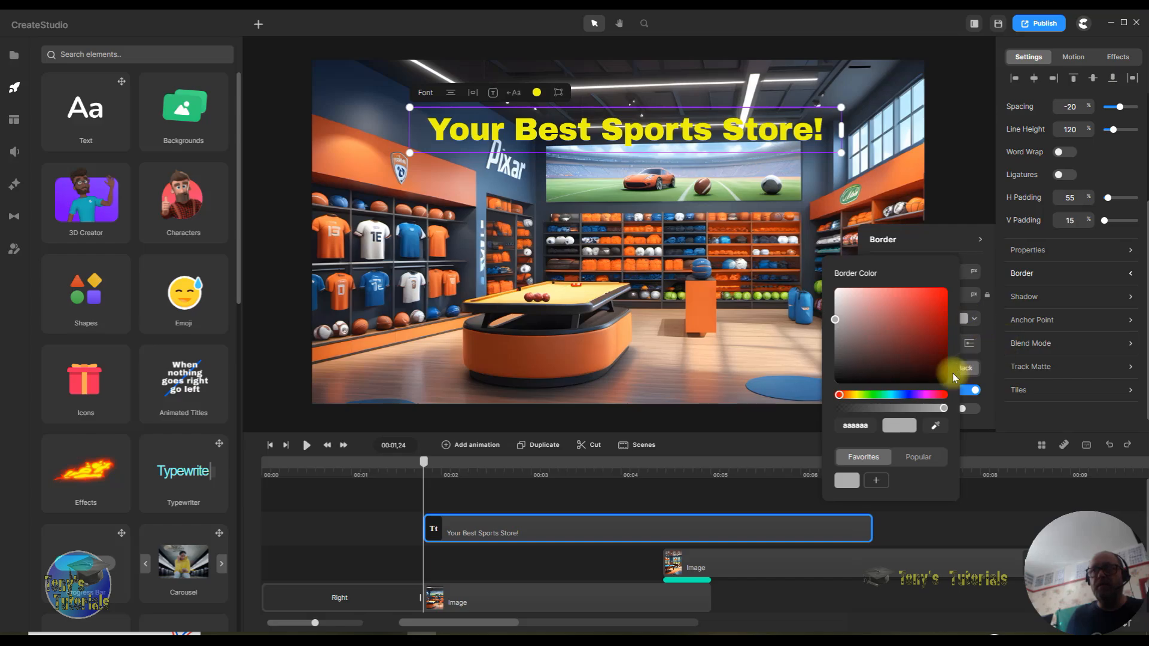
pyautogui.click(844, 382)
pyautogui.moveTo(844, 382); pyautogui.dragTo(901, 381)
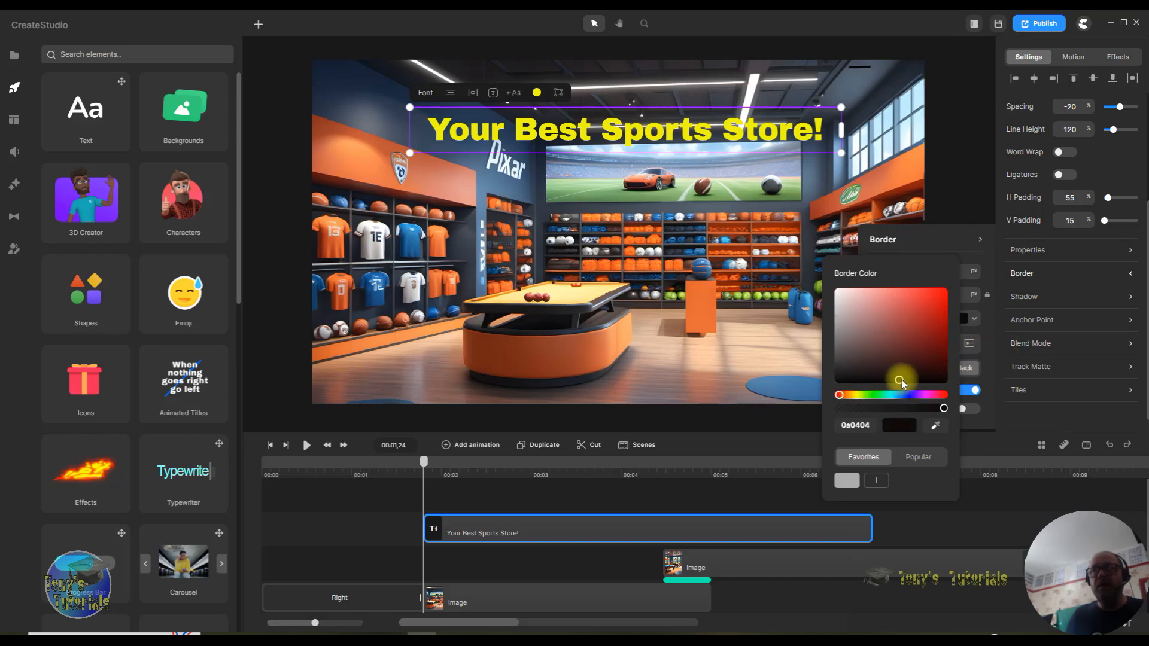
# Set the title's border width to 15 px and enlarge the title to a scale of about 128%.
pyautogui.click(1000, 324)
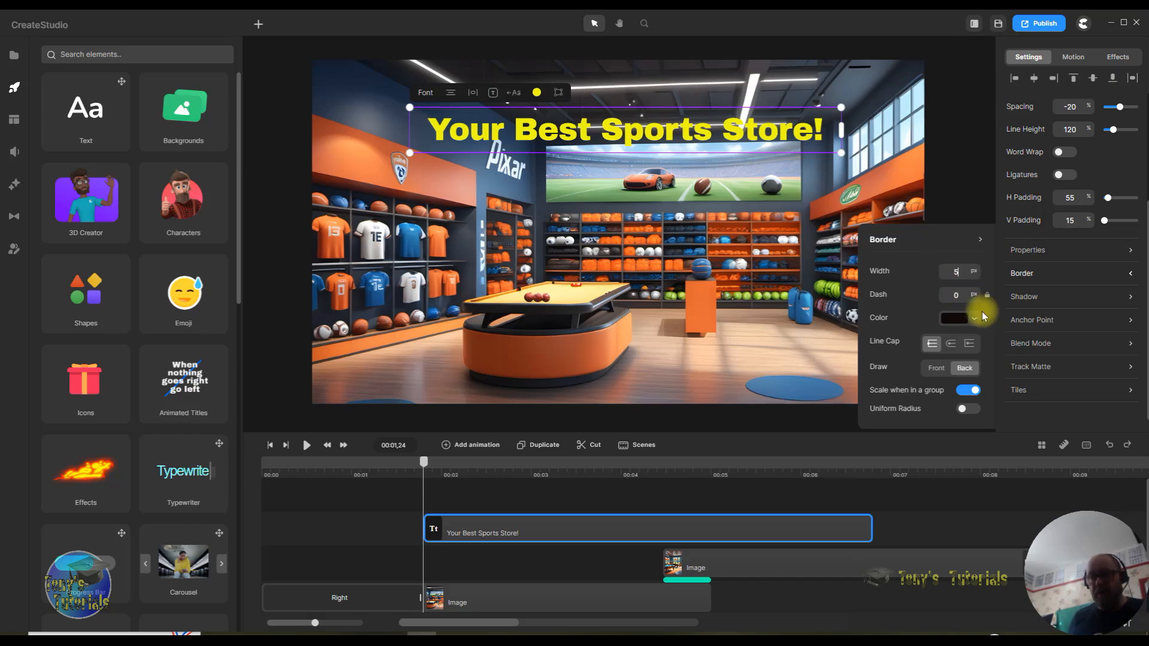
pyautogui.press('Return')
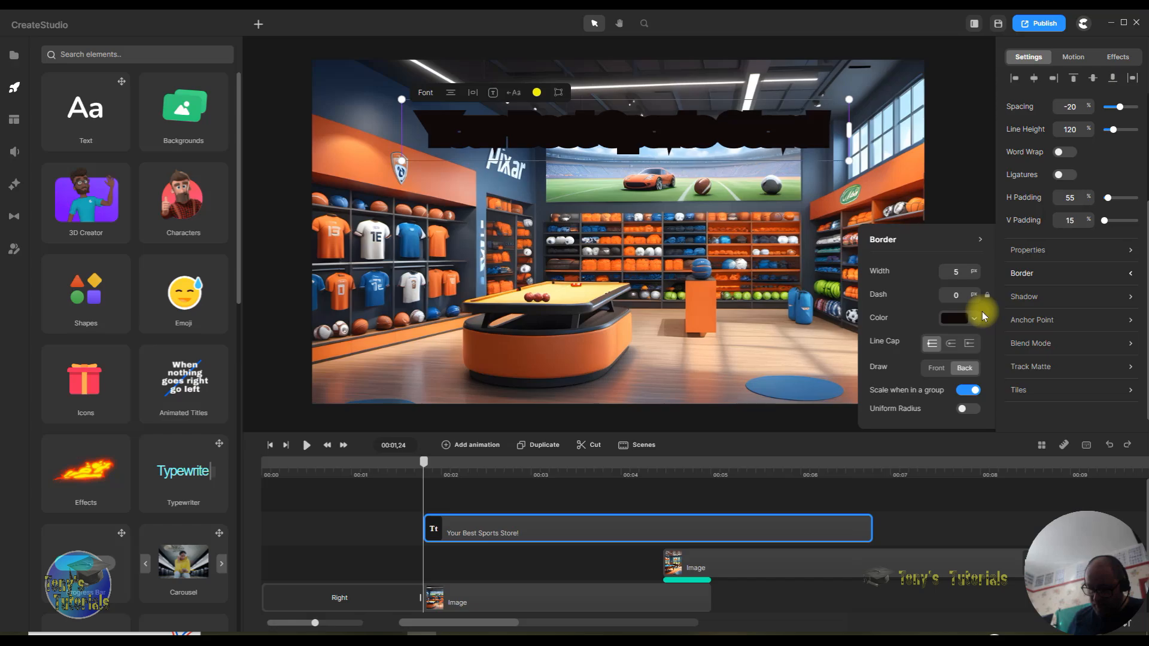
pyautogui.press('Return')
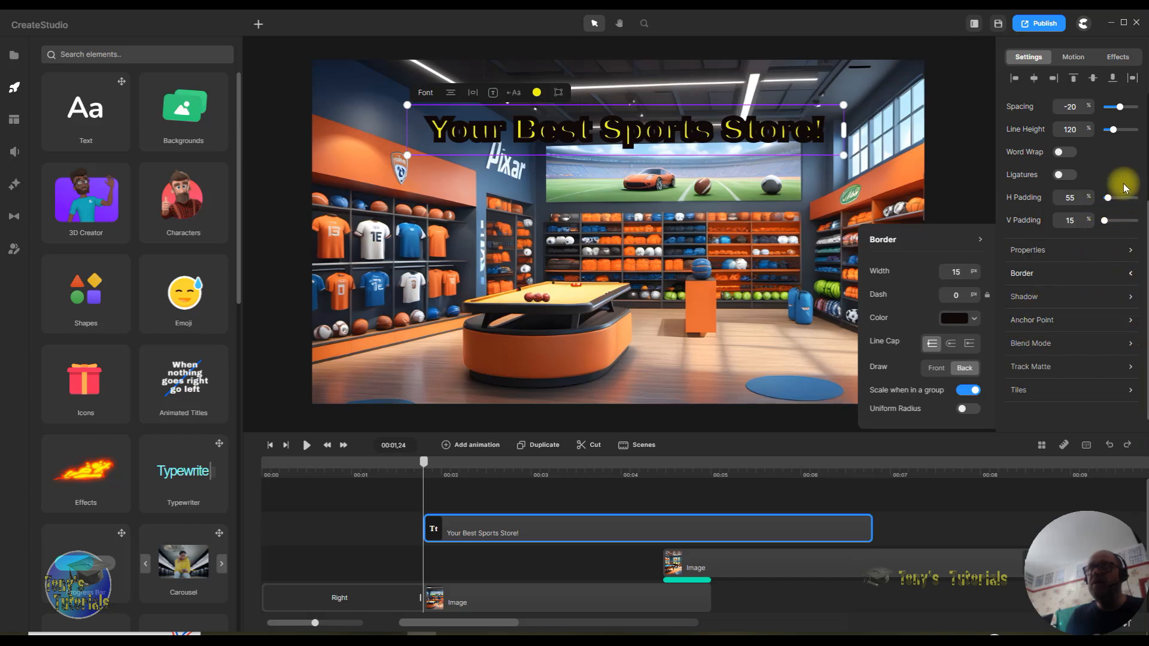
pyautogui.scroll(3, 1099, 153)
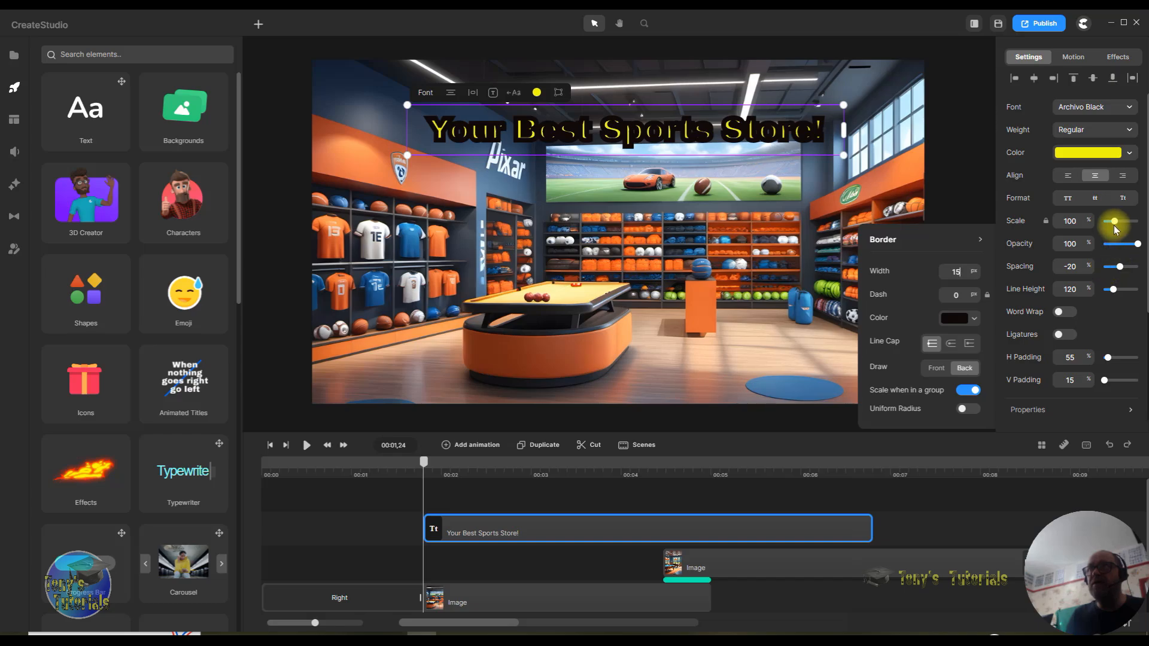
pyautogui.moveTo(1113, 221); pyautogui.dragTo(1118, 221)
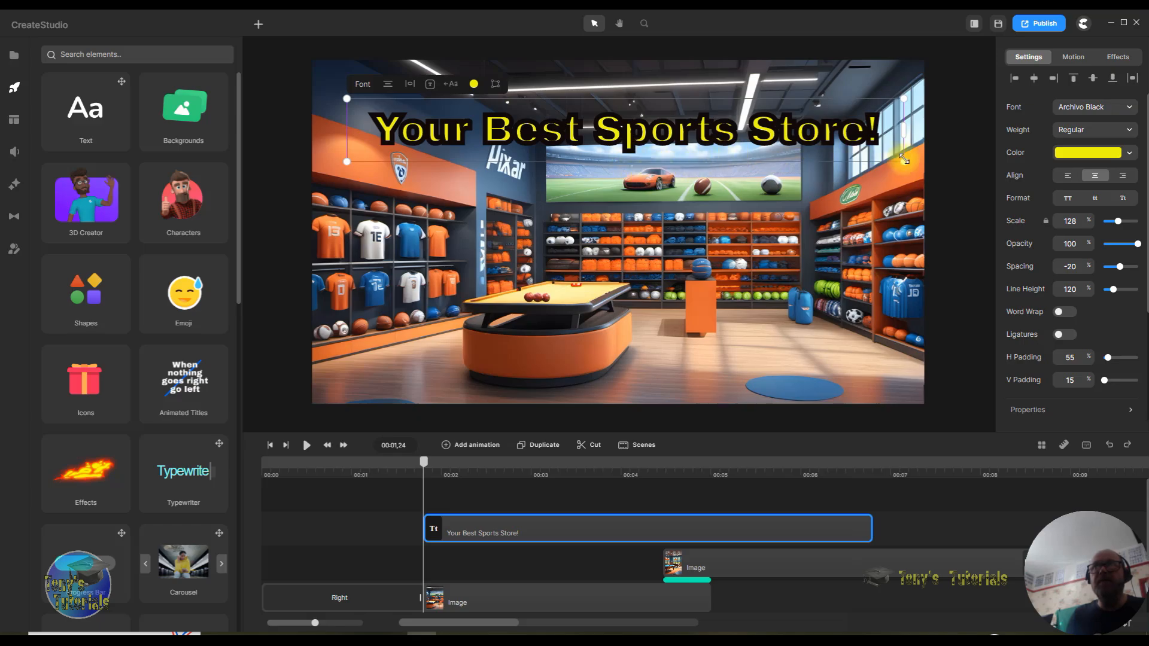
# Enlarge the title to a scale of about 145% and move it higher so it spans the canvas width.
pyautogui.moveTo(901, 161); pyautogui.dragTo(950, 167)
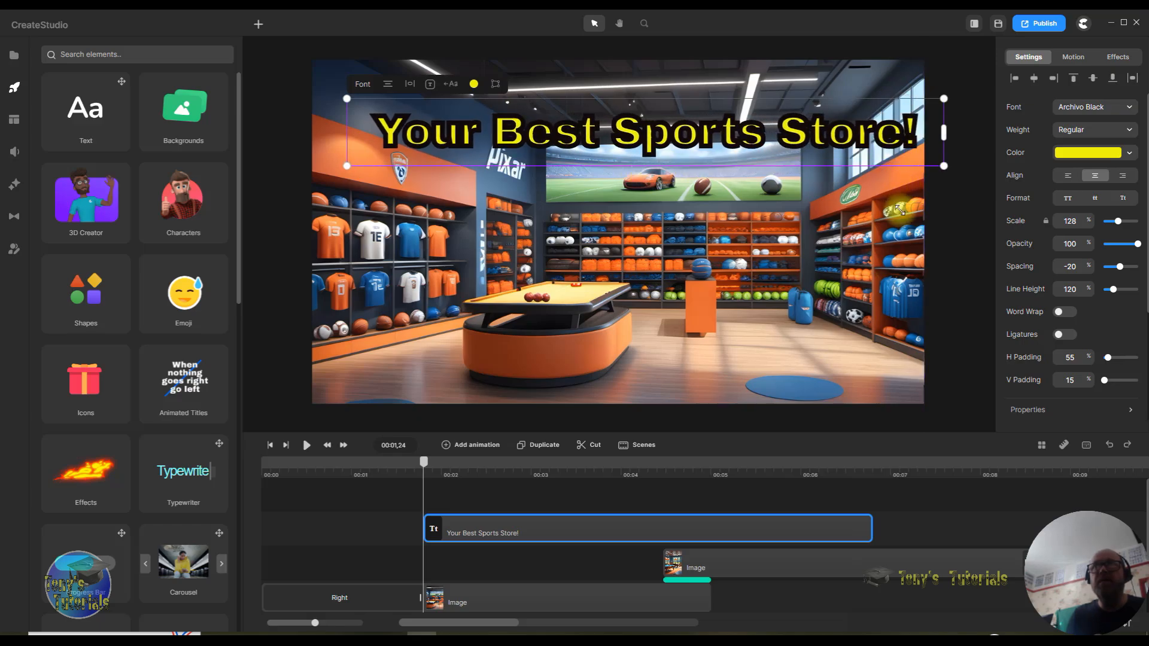
pyautogui.moveTo(740, 145); pyautogui.dragTo(679, 119)
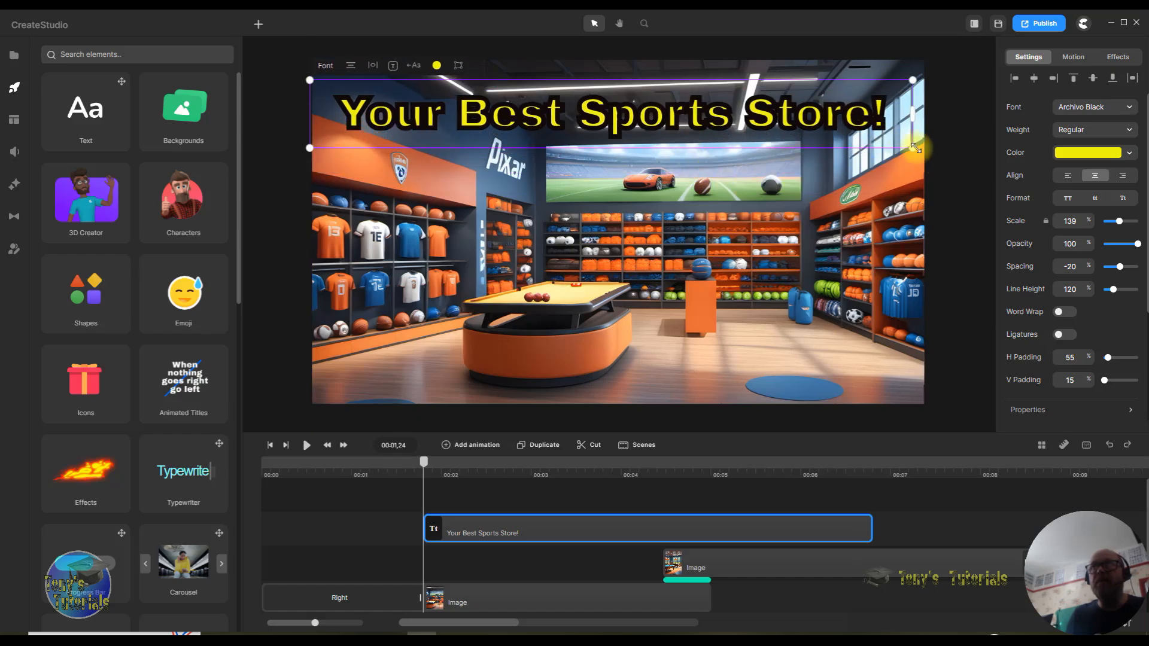
pyautogui.moveTo(915, 147); pyautogui.dragTo(940, 151)
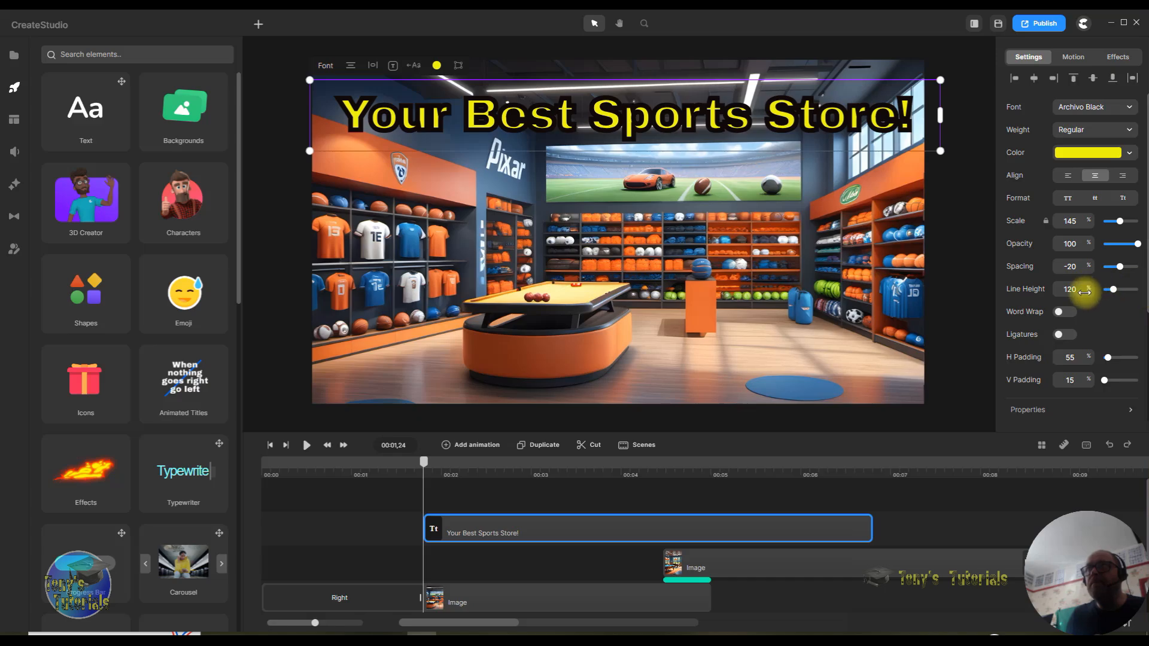
# Set the title's border width to 10 px.
pyautogui.scroll(-3, 1085, 290)
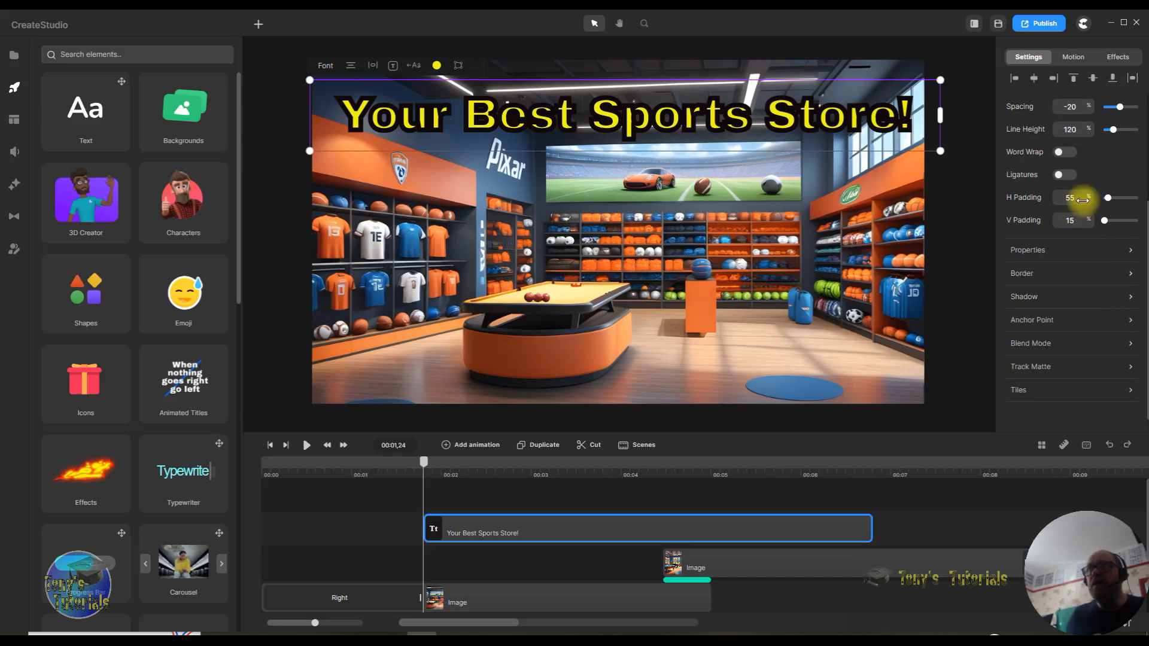
pyautogui.click(1071, 273)
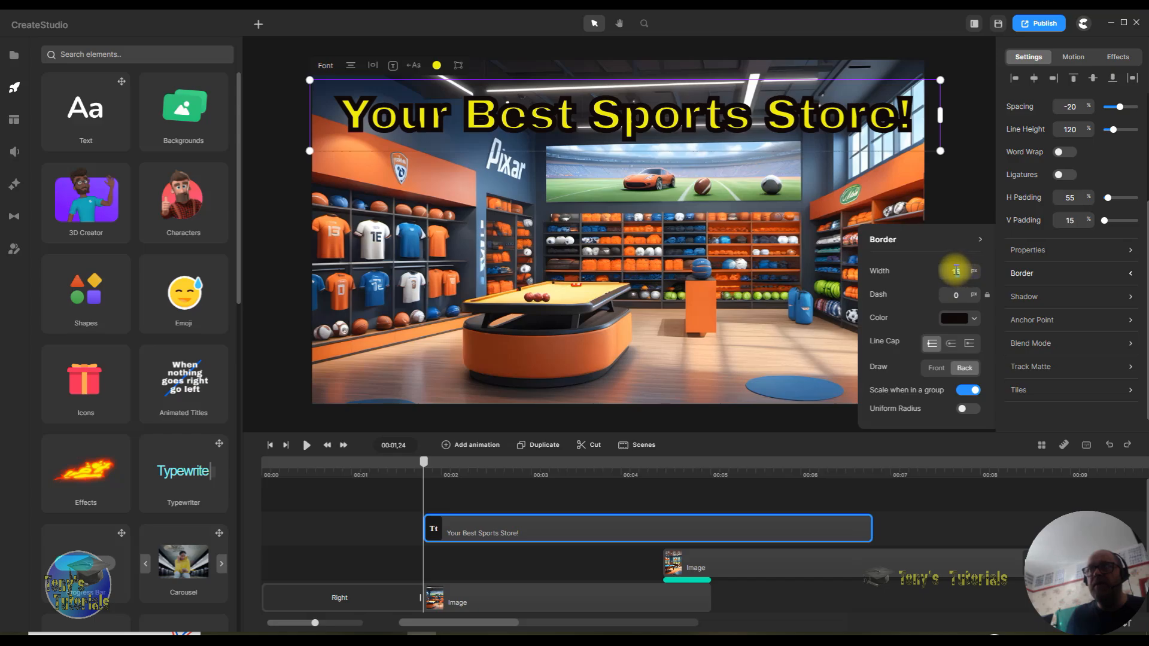
pyautogui.moveTo(956, 271); pyautogui.dragTo(991, 302)
pyautogui.press('Return')
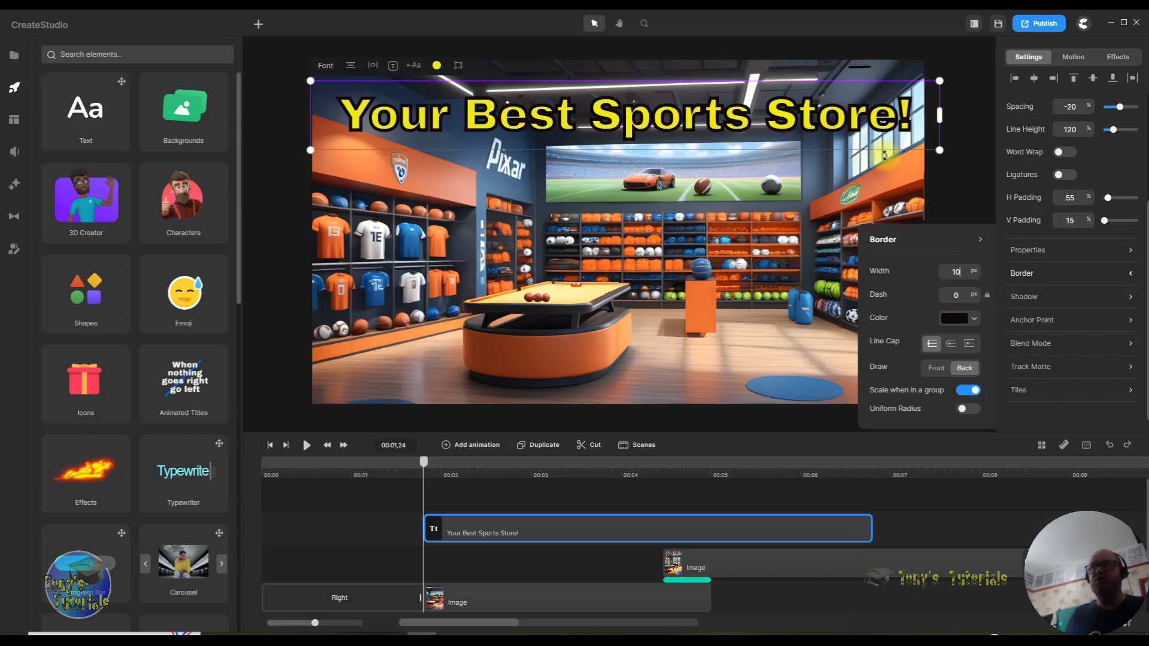
# Shift the title clip slightly earlier and add an animation at its start with Bounce In & Out easing.
pyautogui.moveTo(588, 522)
pyautogui.mouseDown()
pyautogui.moveTo(431, 528)
pyautogui.moveTo(577, 525)
pyautogui.mouseUp()
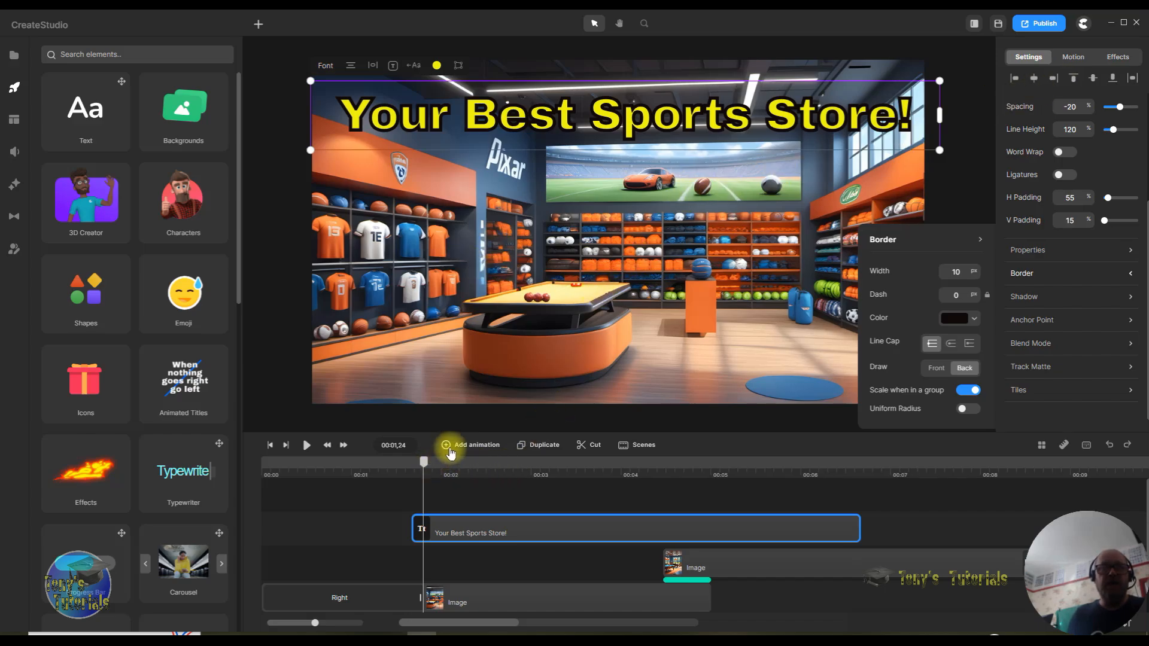
pyautogui.moveTo(423, 461); pyautogui.dragTo(418, 465)
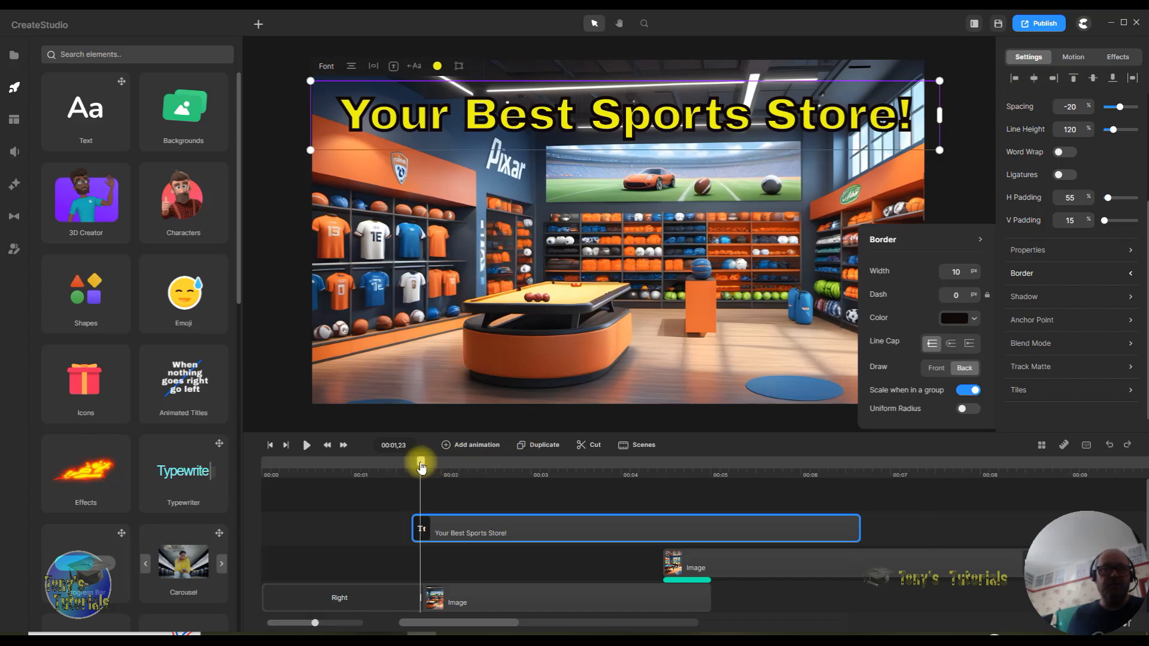
pyautogui.click(450, 444)
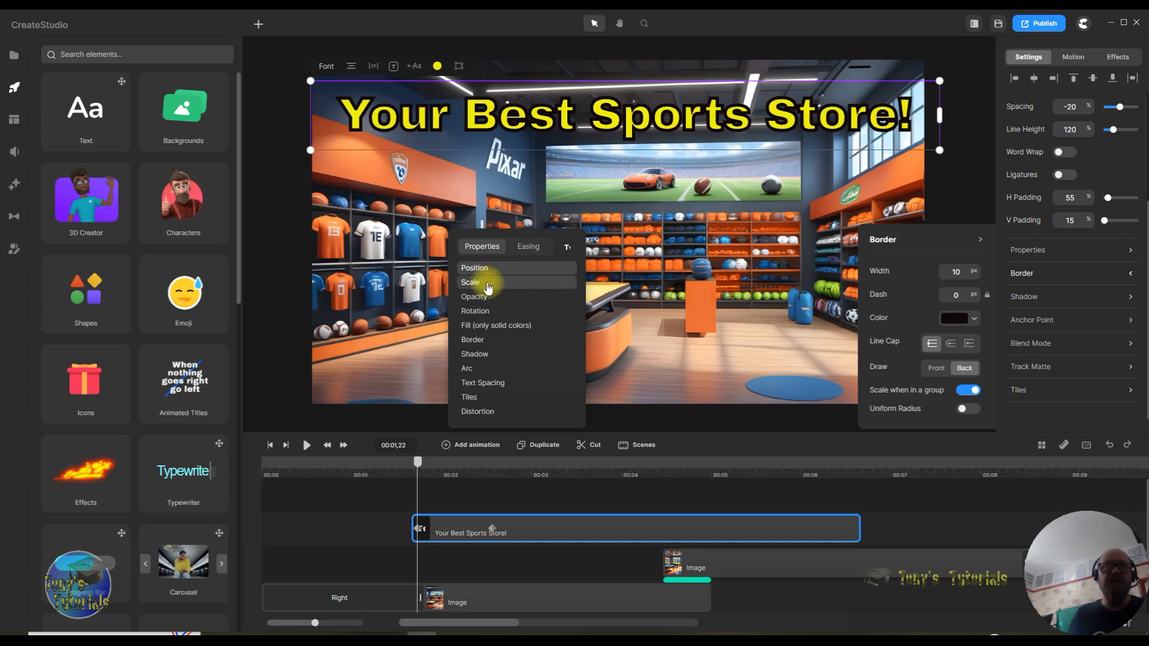
pyautogui.click(539, 248)
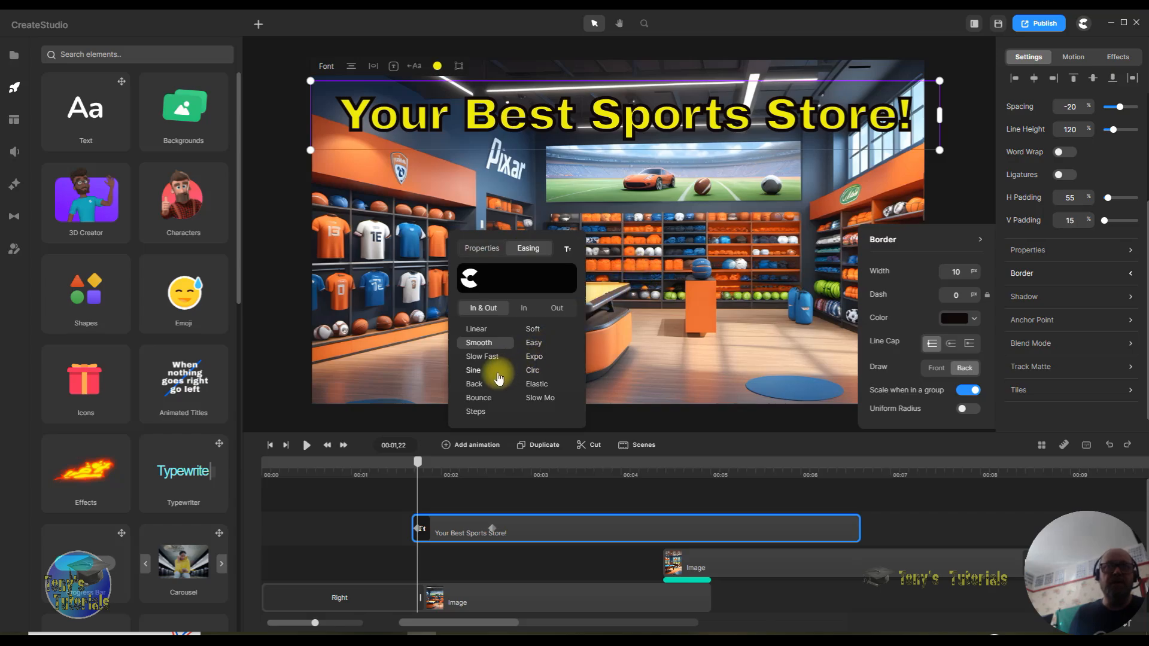
pyautogui.click(485, 330)
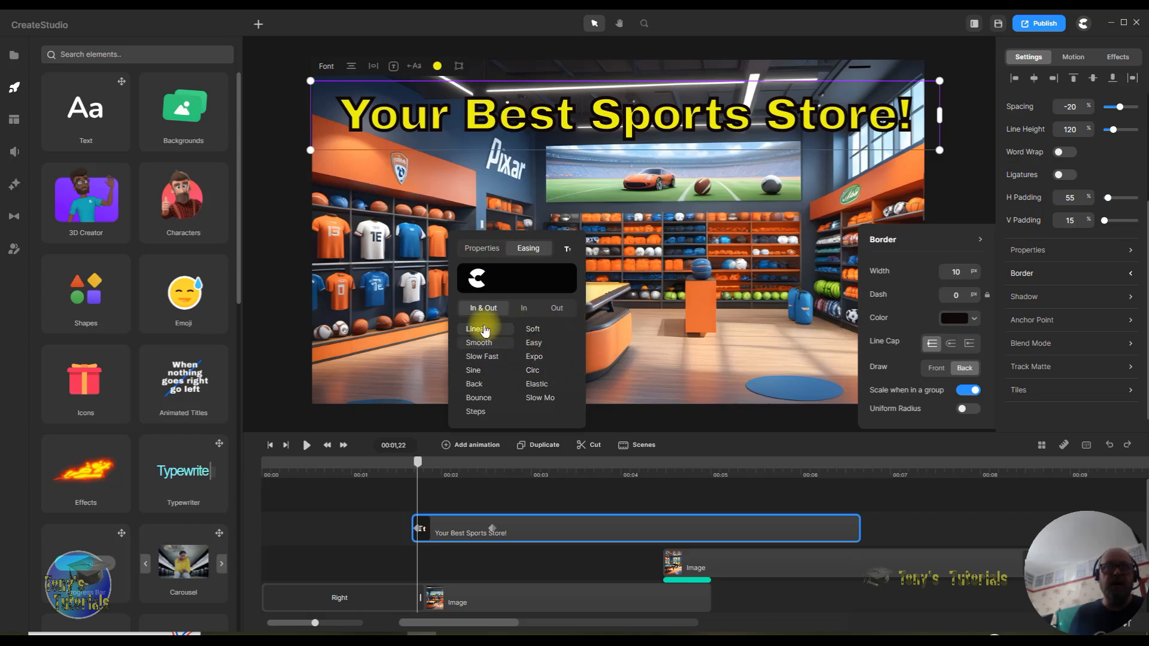
pyautogui.click(482, 399)
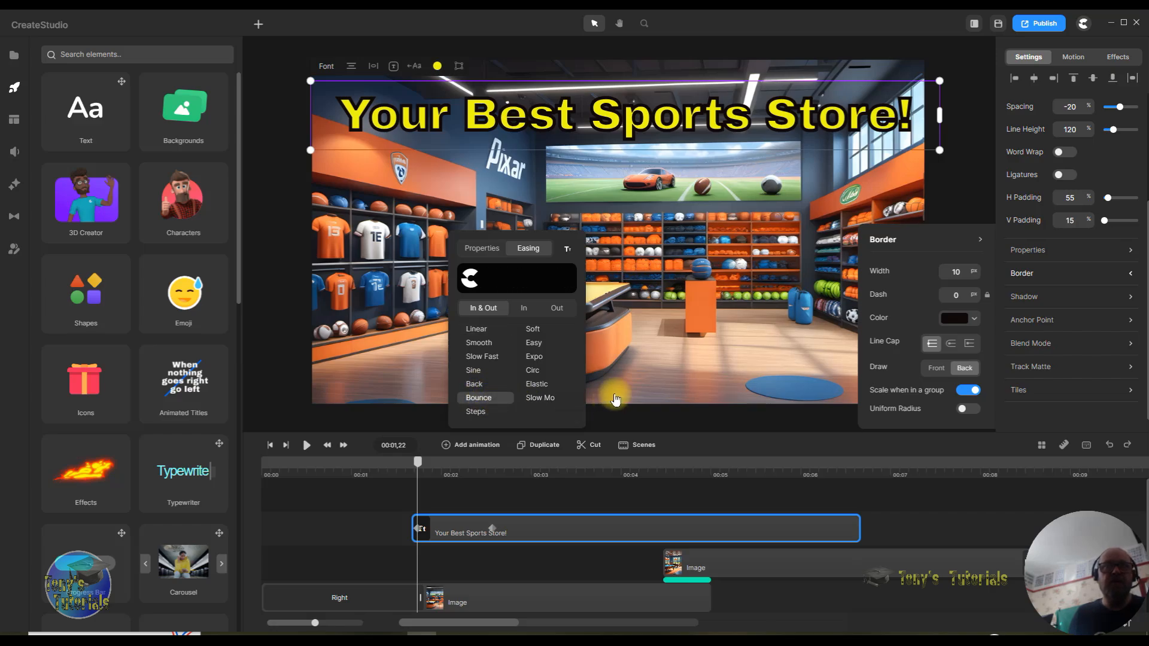
# Animate the title by Letter, and at its first keyframe shrink it to about 73% and place it beyond the canvas's left edge.
pyautogui.click(569, 250)
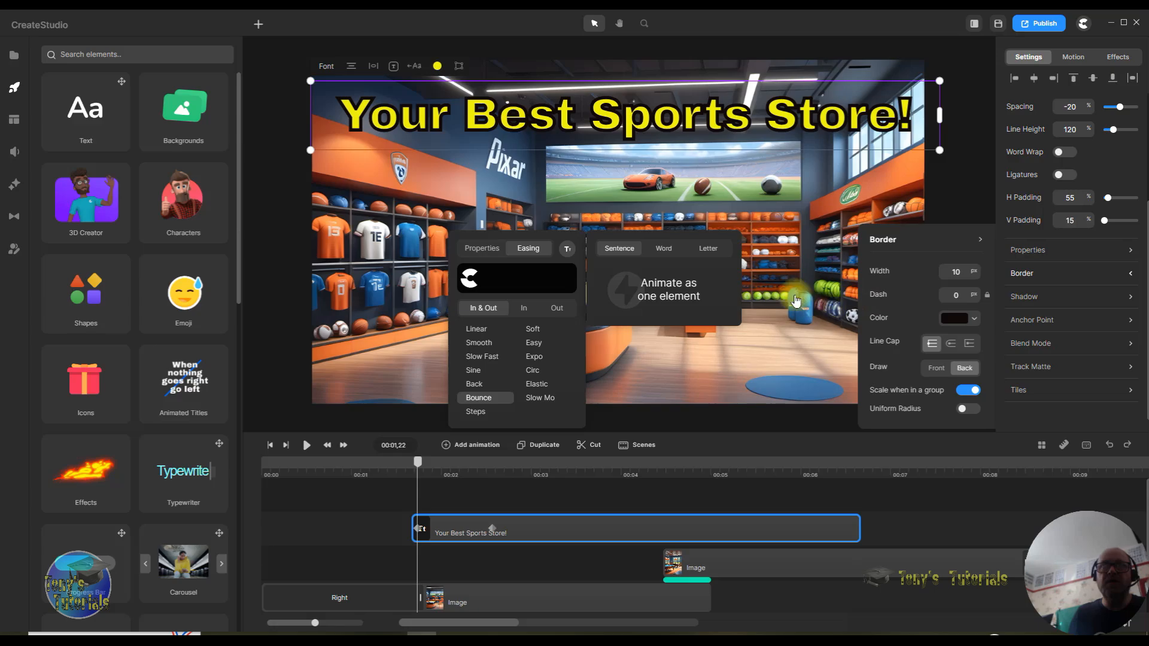
pyautogui.click(708, 249)
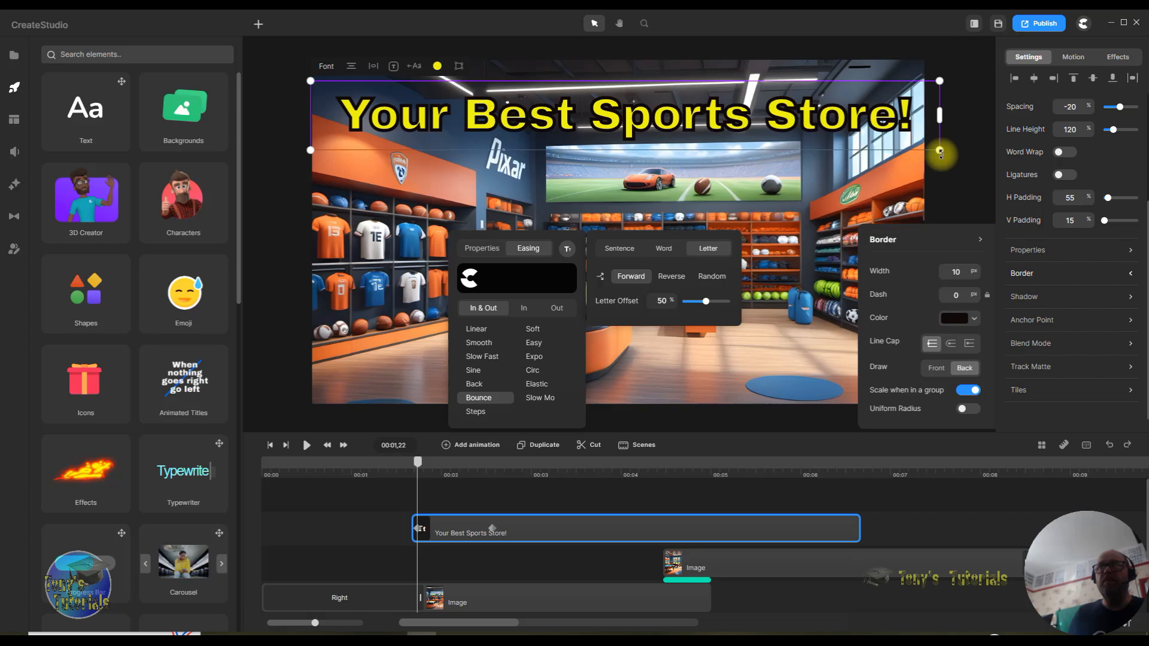
pyautogui.moveTo(941, 152); pyautogui.dragTo(247, 103)
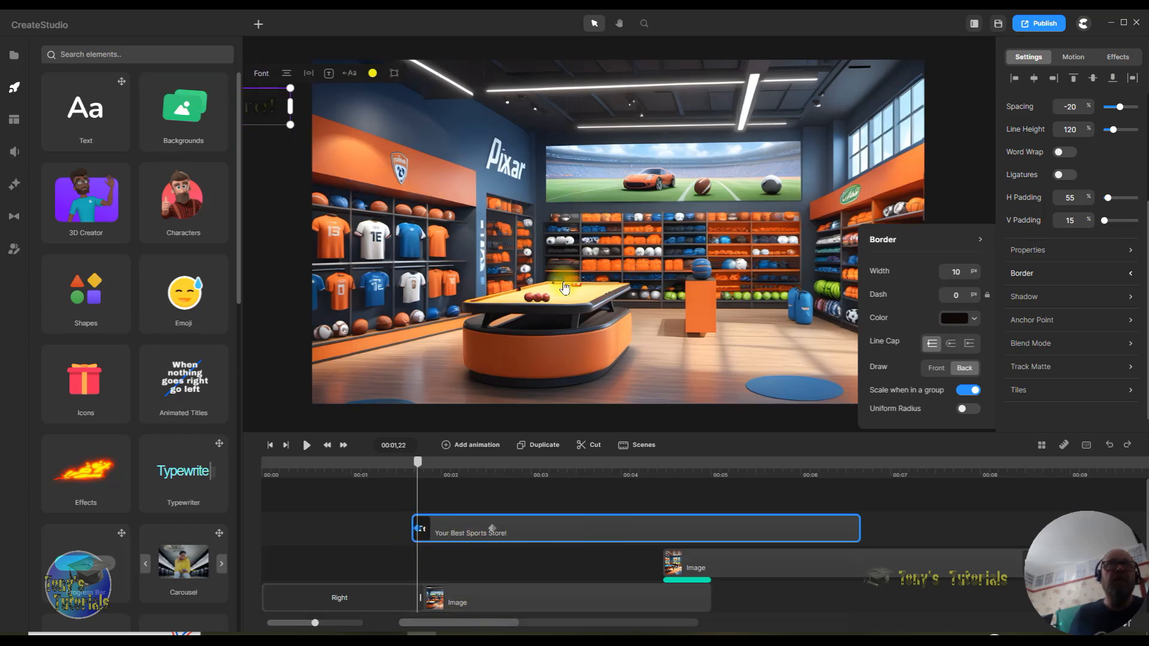
# Extend the title animation's end keyframe to about 4.2 seconds and preview it from just before the title.
pyautogui.click(495, 530)
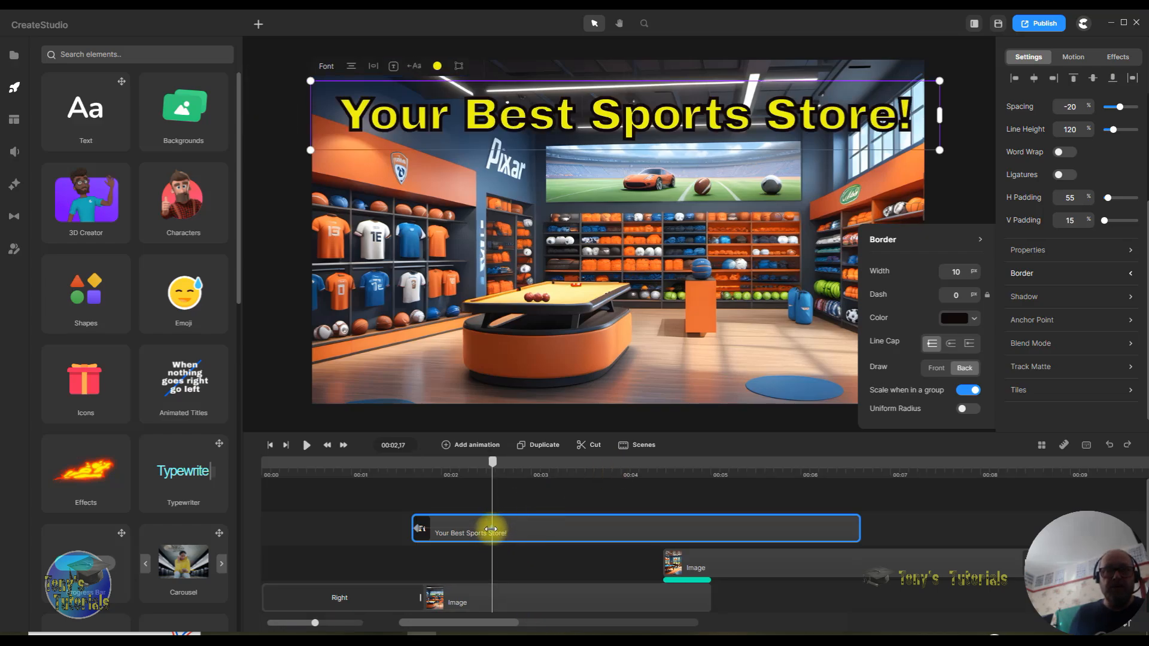
pyautogui.click(640, 529)
pyautogui.moveTo(644, 464); pyautogui.dragTo(388, 462)
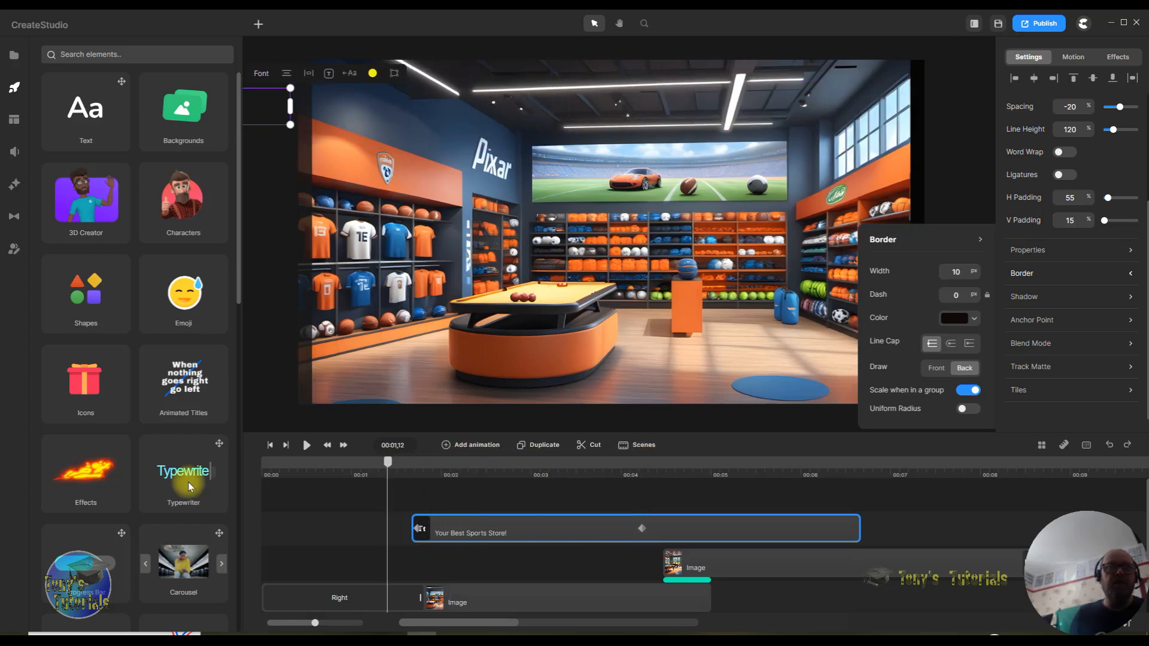
pyautogui.click(306, 446)
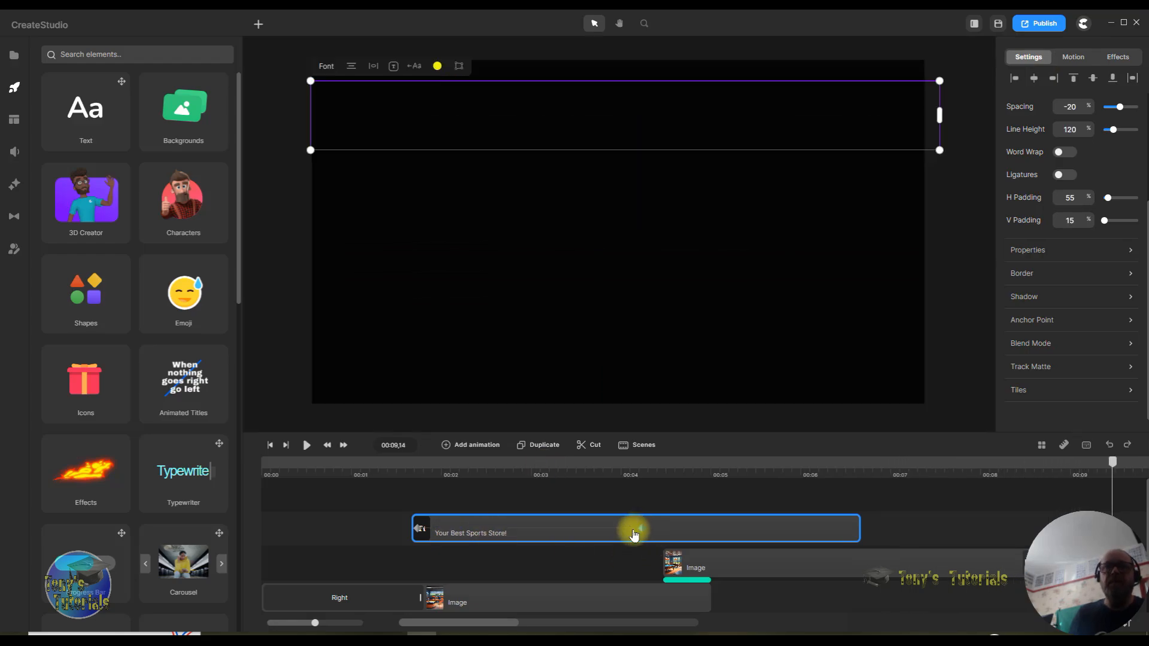
pyautogui.click(507, 465)
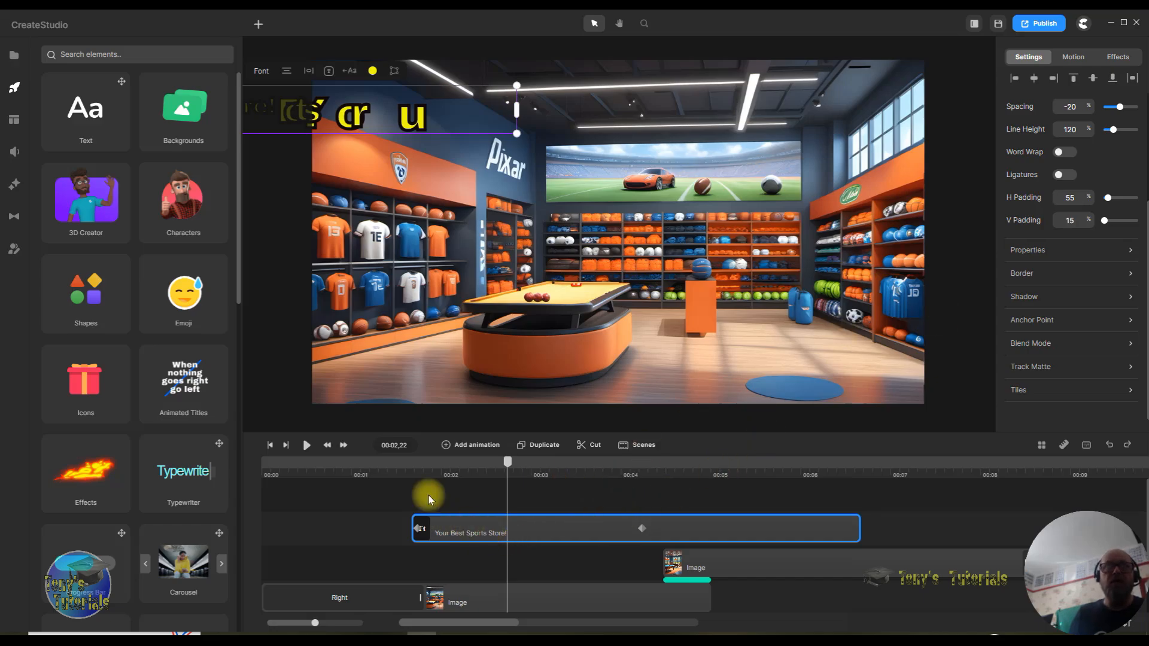
pyautogui.doubleClick(356, 115)
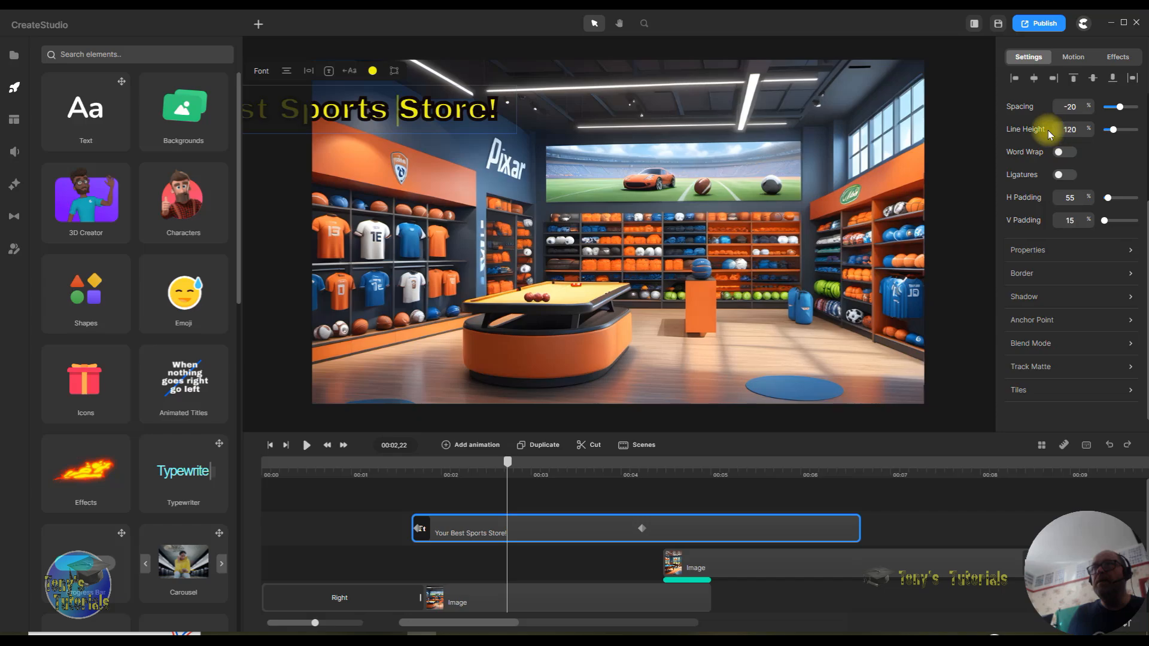
pyautogui.click(480, 534)
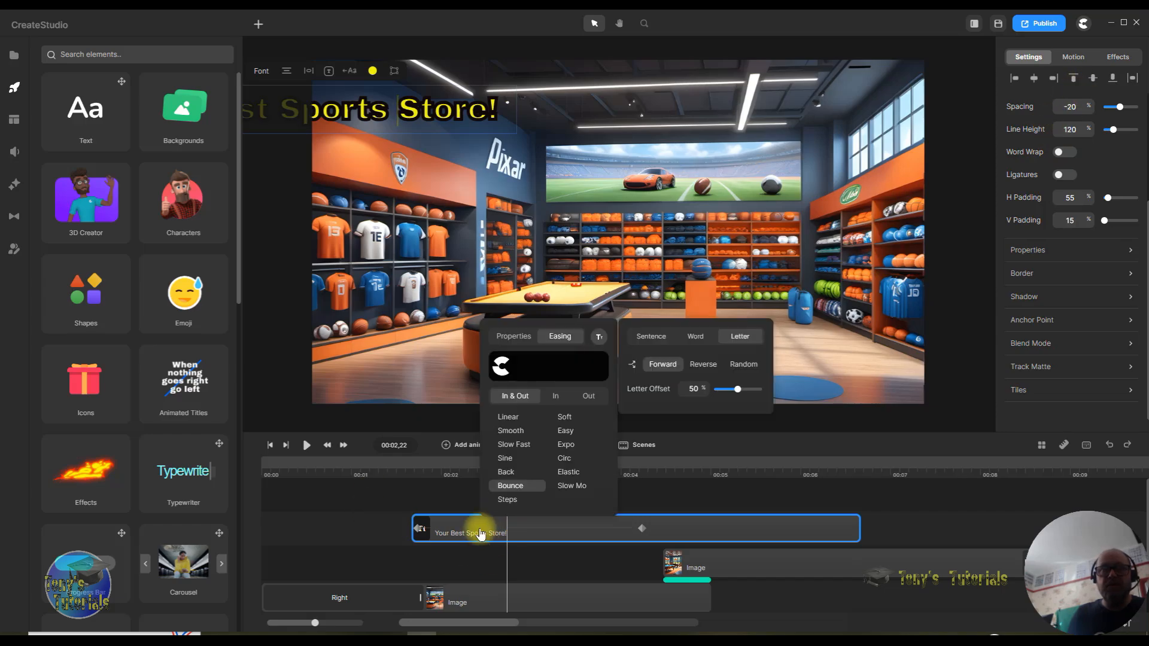
pyautogui.click(1029, 57)
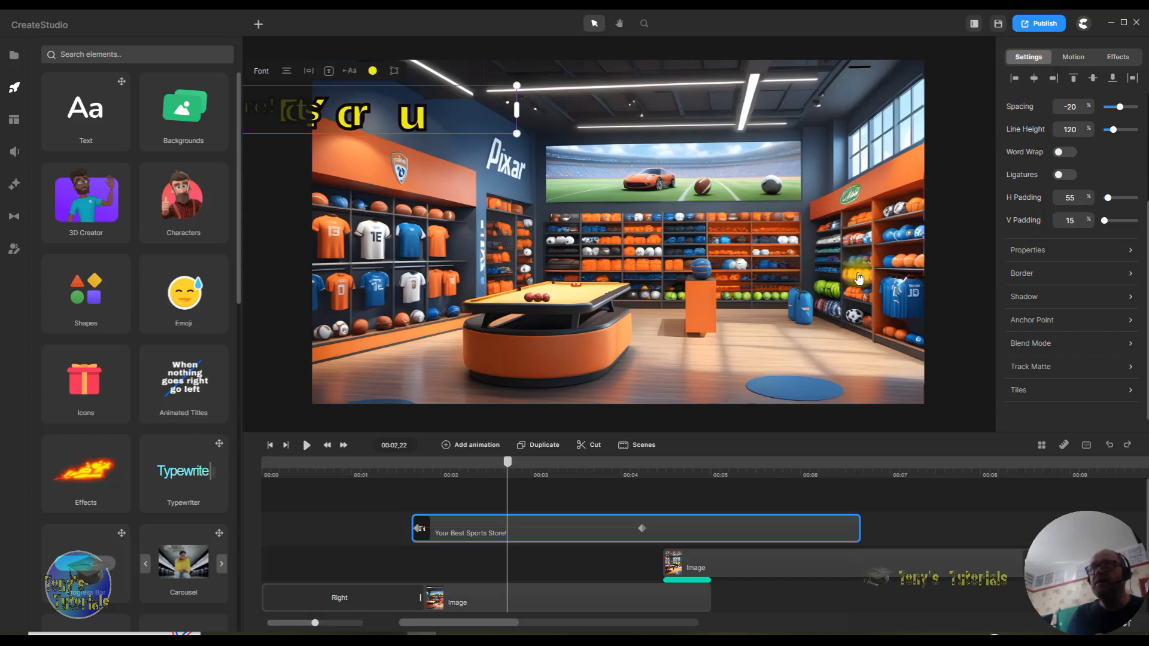
# Set the title animation's letter order to Reverse and preview it from just before the title.
pyautogui.click(468, 537)
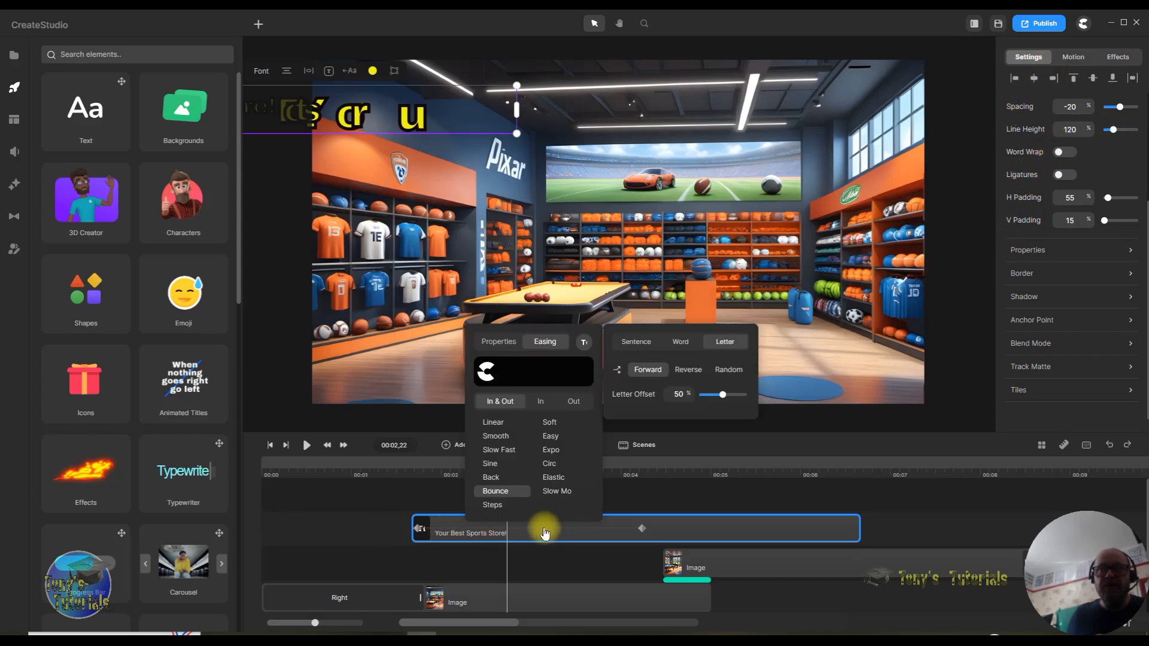
pyautogui.click(682, 370)
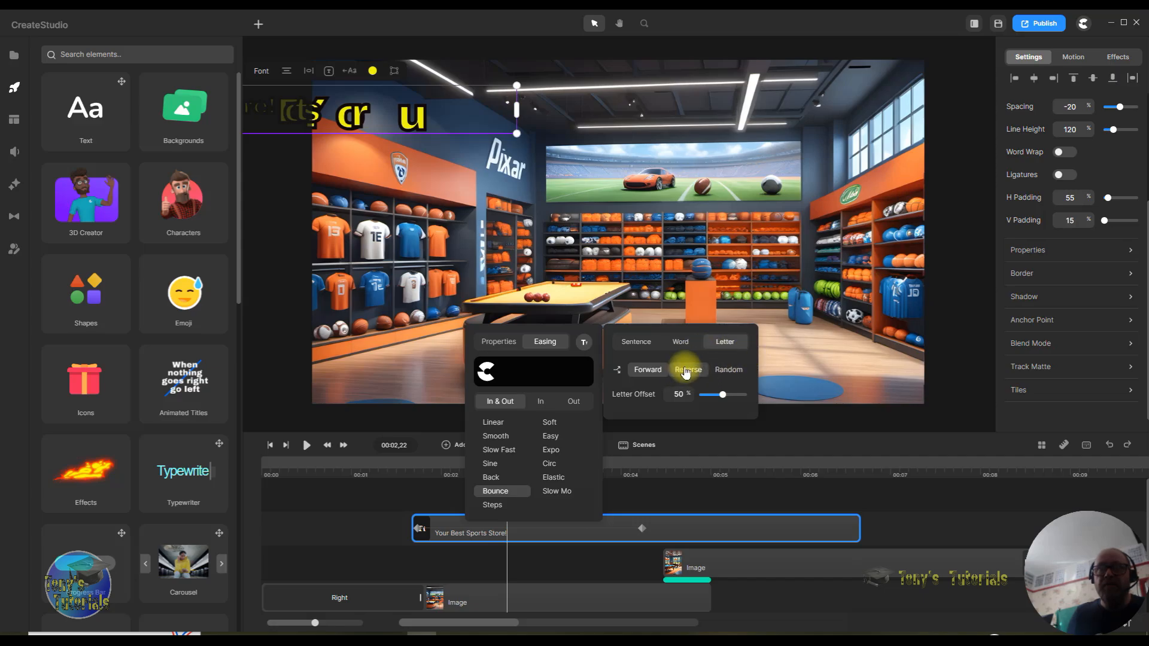
pyautogui.click(760, 465)
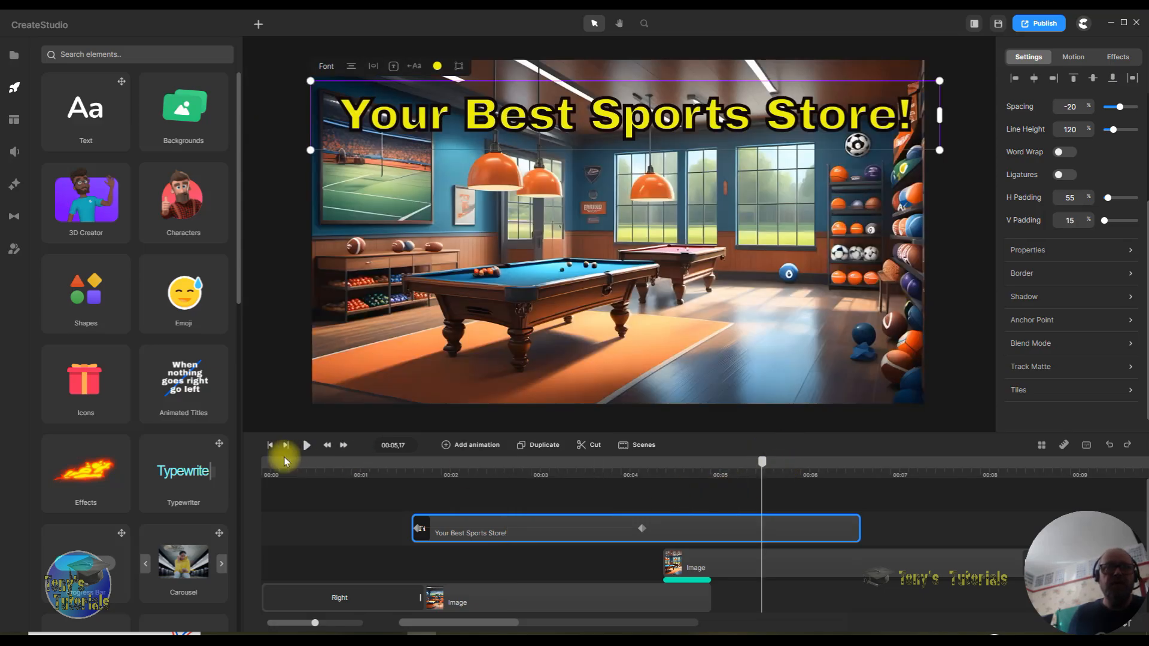
pyautogui.click(390, 461)
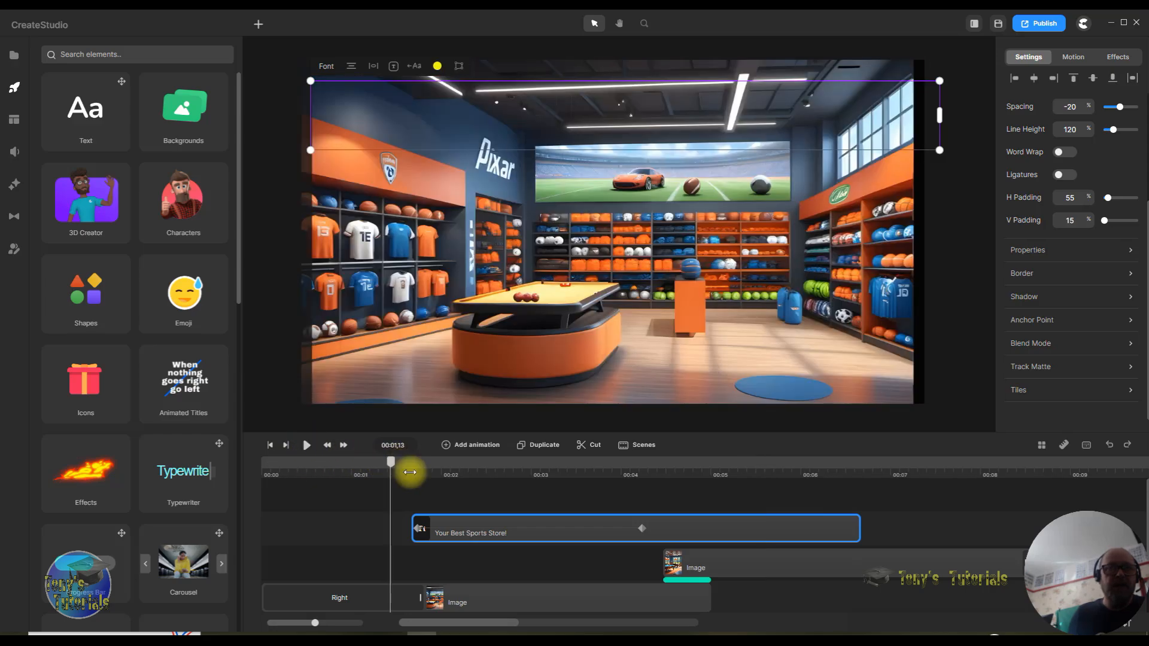
pyautogui.click(308, 446)
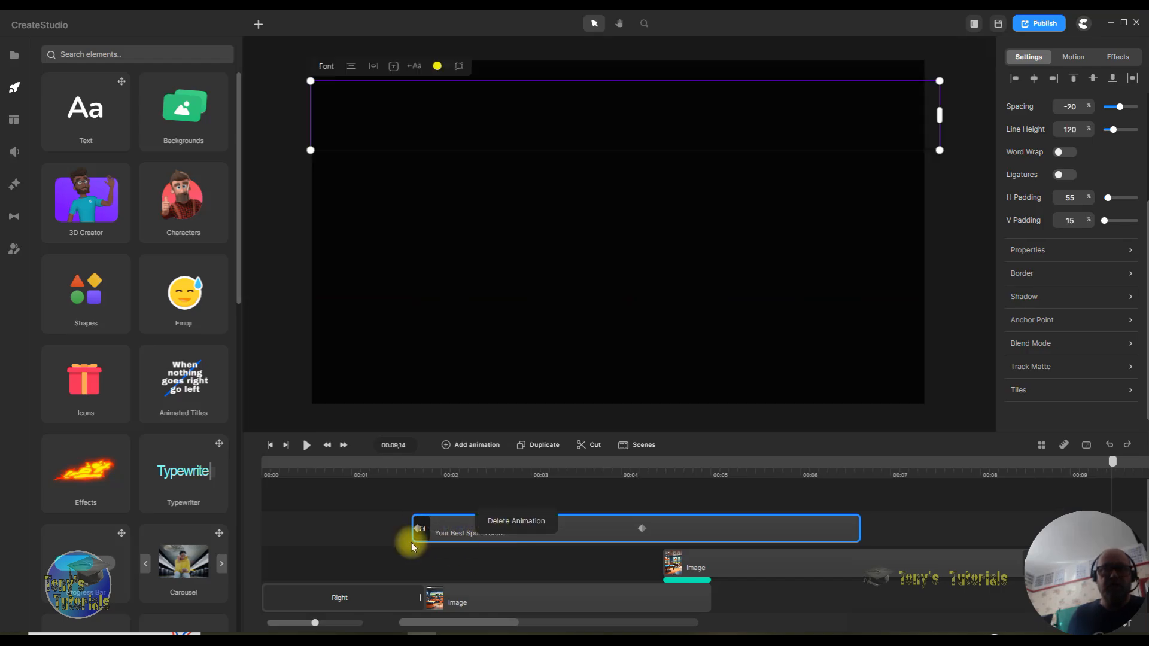
# Change the title animation's easing to Linear and preview the result.
pyautogui.click(453, 536)
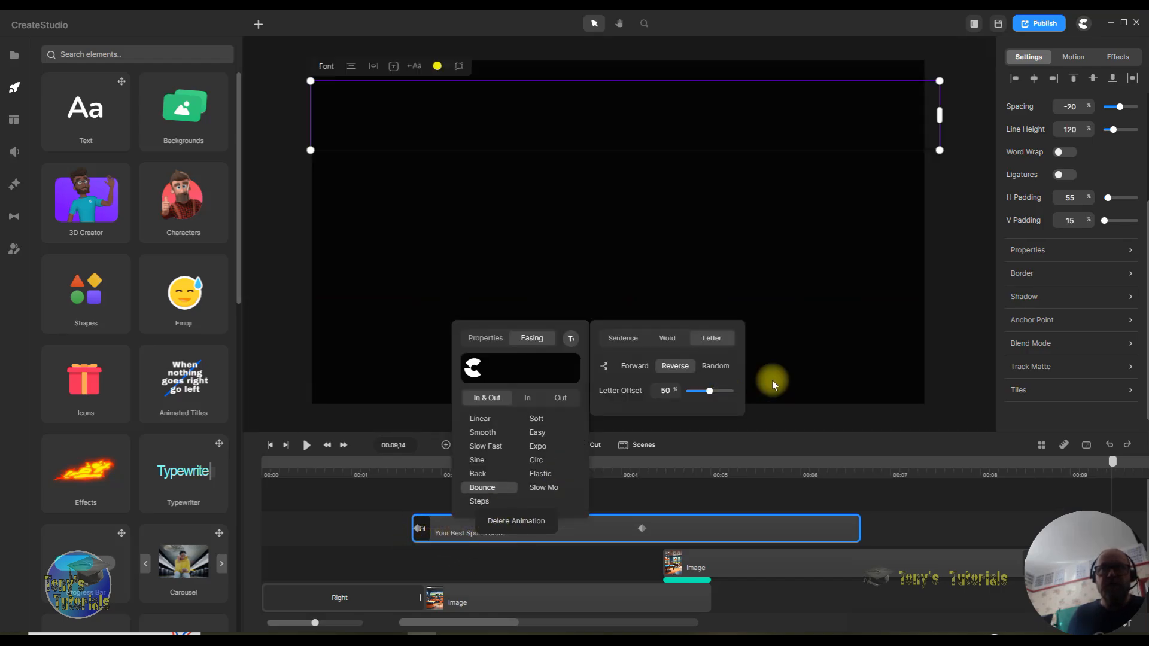
pyautogui.click(484, 420)
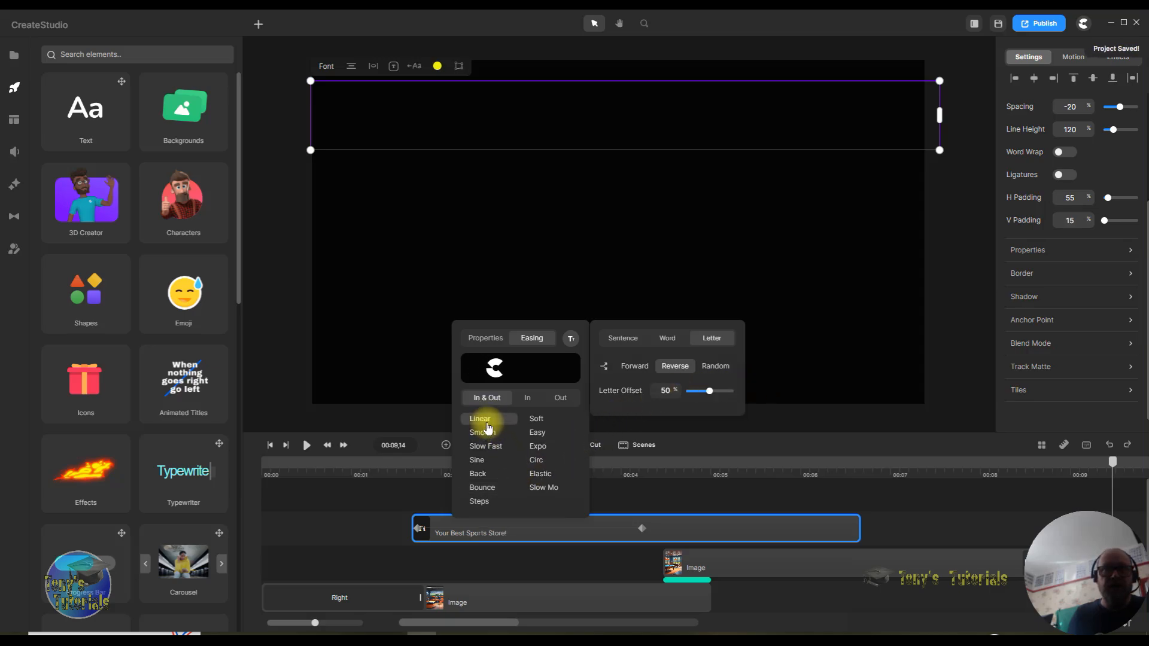
pyautogui.click(742, 484)
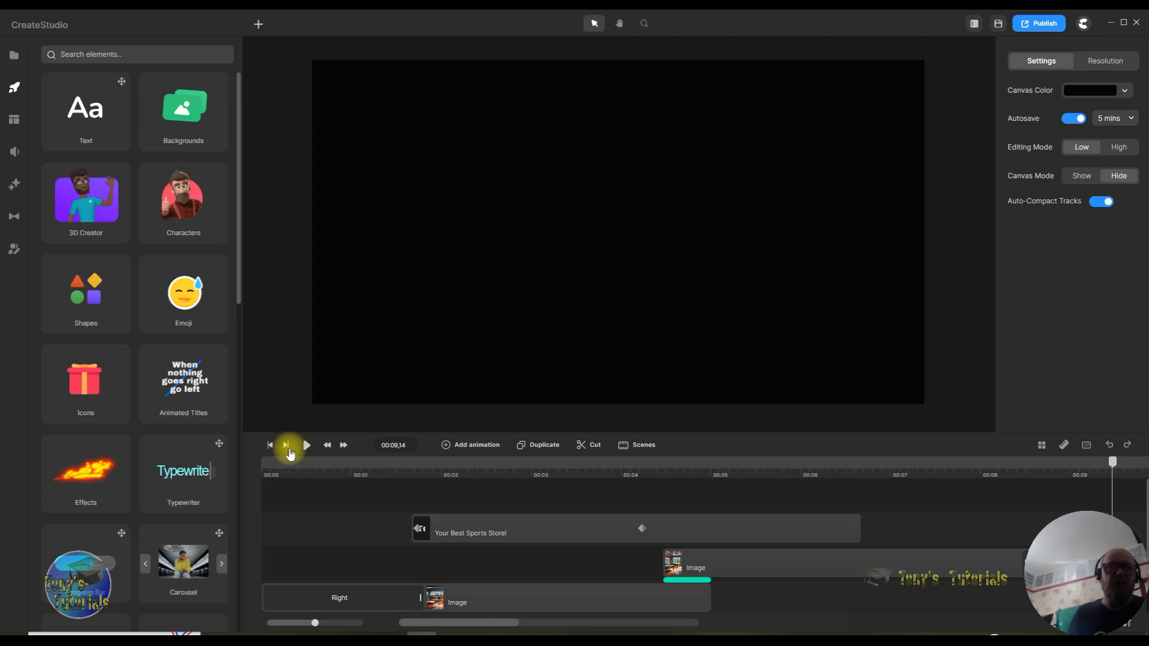
pyautogui.click(307, 444)
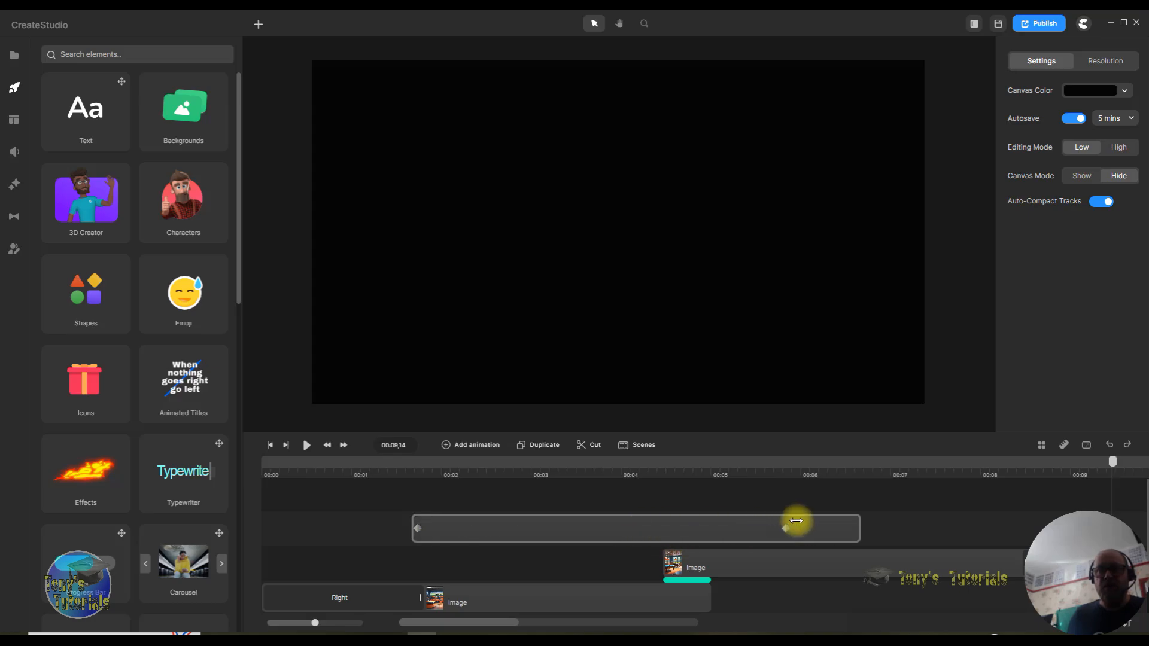
# Preview the title animation with different lengths, leave its end keyframe at about 6.3 seconds, and return to the start.
pyautogui.click(465, 520)
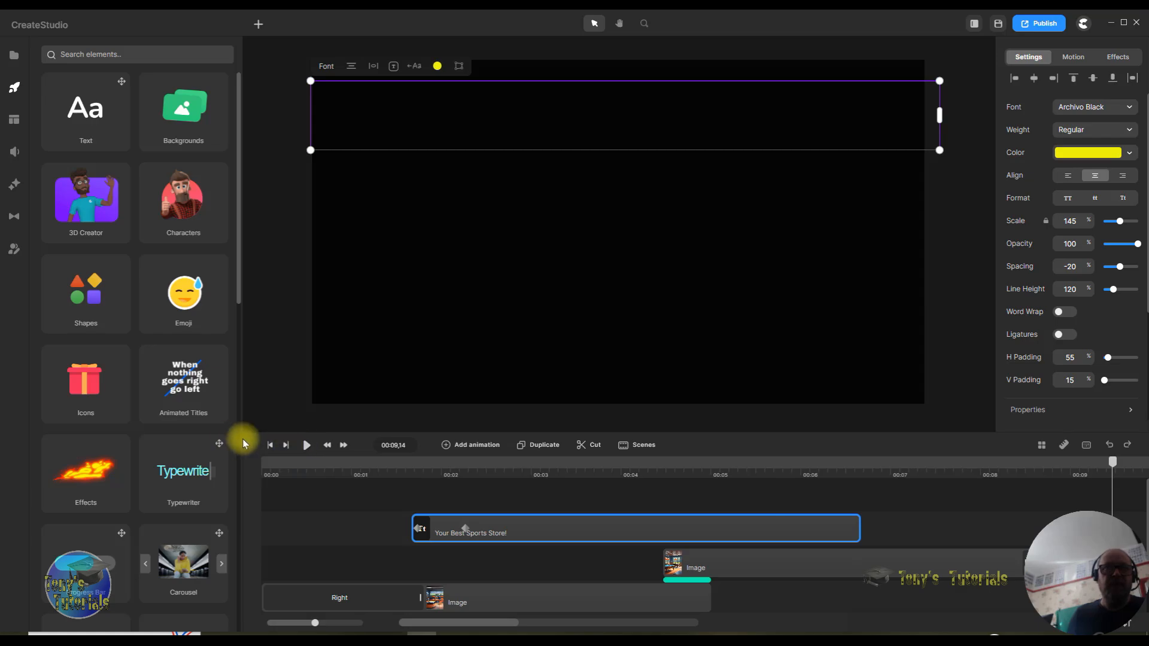
pyautogui.click(270, 445)
pyautogui.click(311, 447)
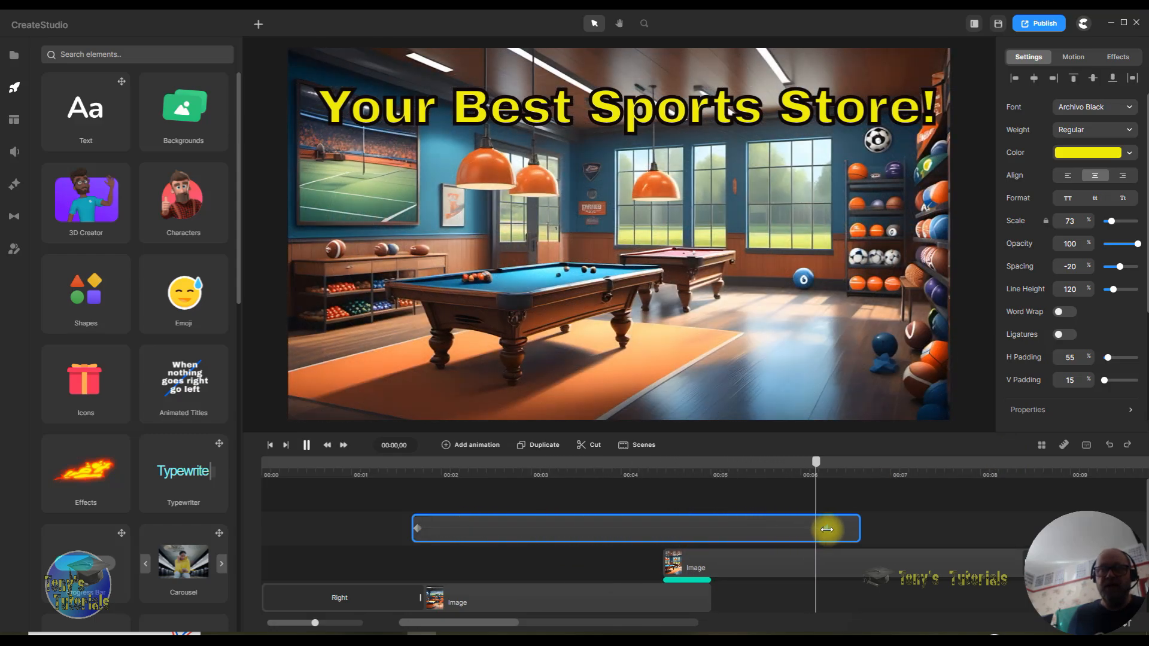
pyautogui.click(268, 446)
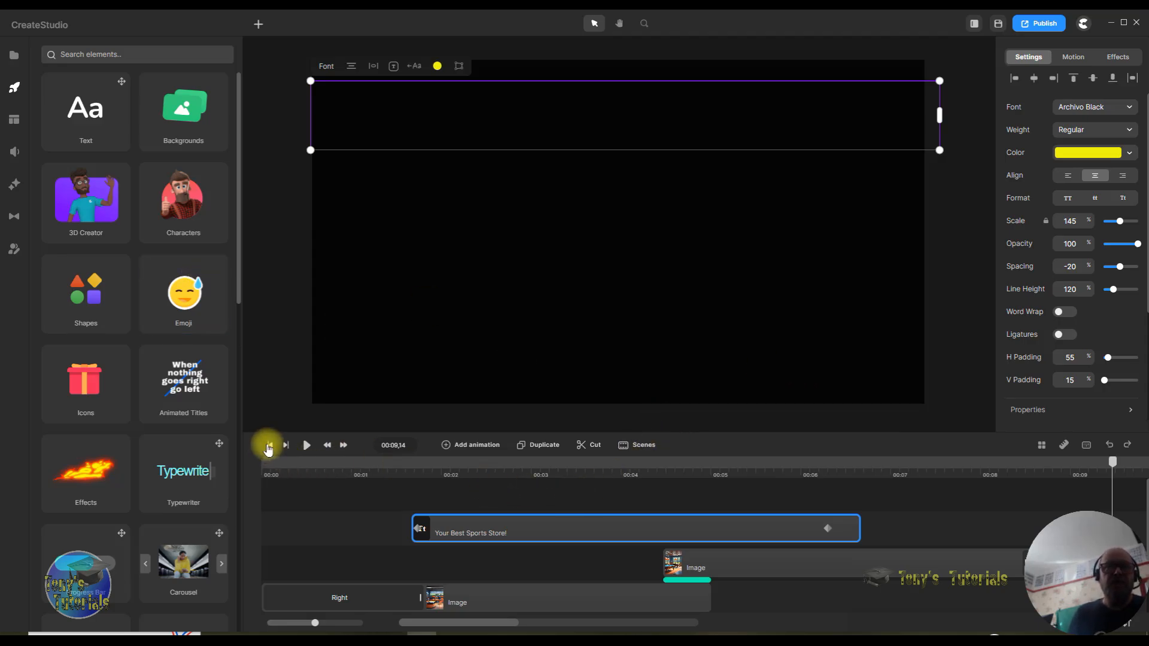
# Browse the Characters library for a character that suits the sports store video.
pyautogui.click(173, 203)
pyautogui.scroll(-5, 137, 305)
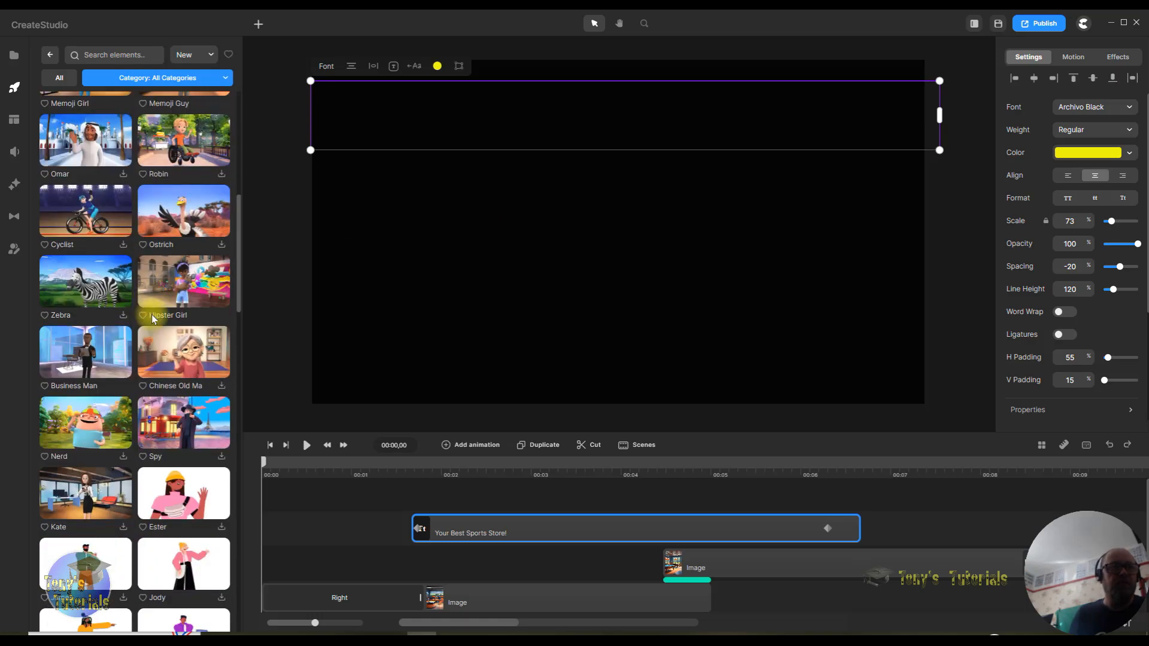
pyautogui.scroll(-5, 198, 310)
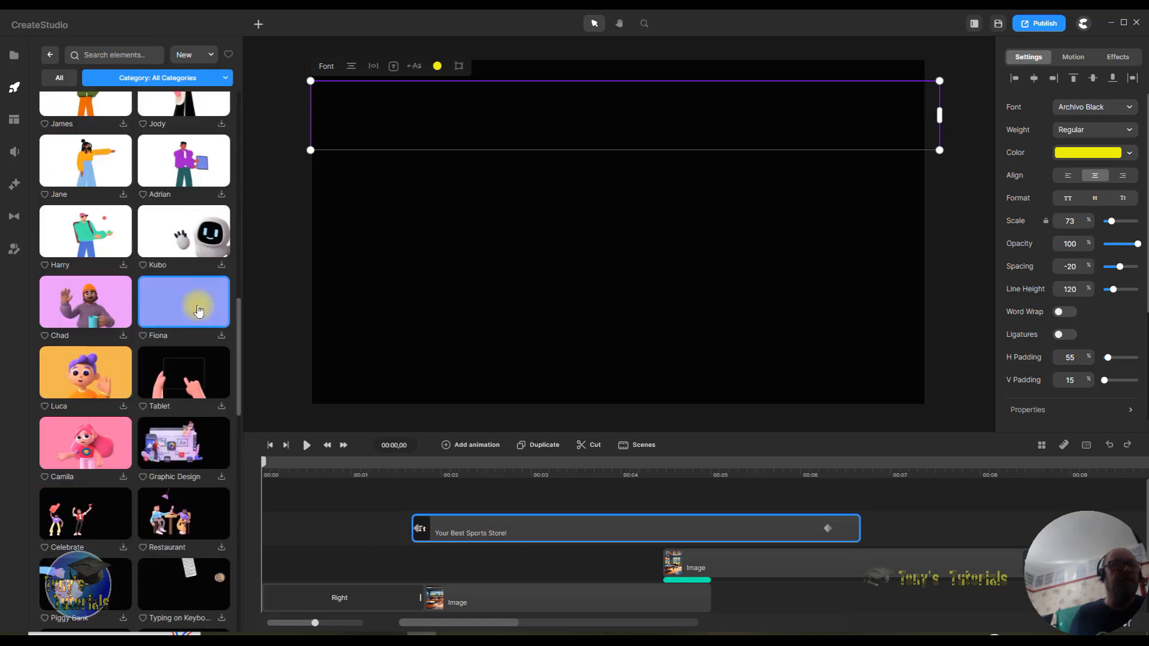
pyautogui.scroll(-15, 199, 310)
pyautogui.scroll(-1, 199, 310)
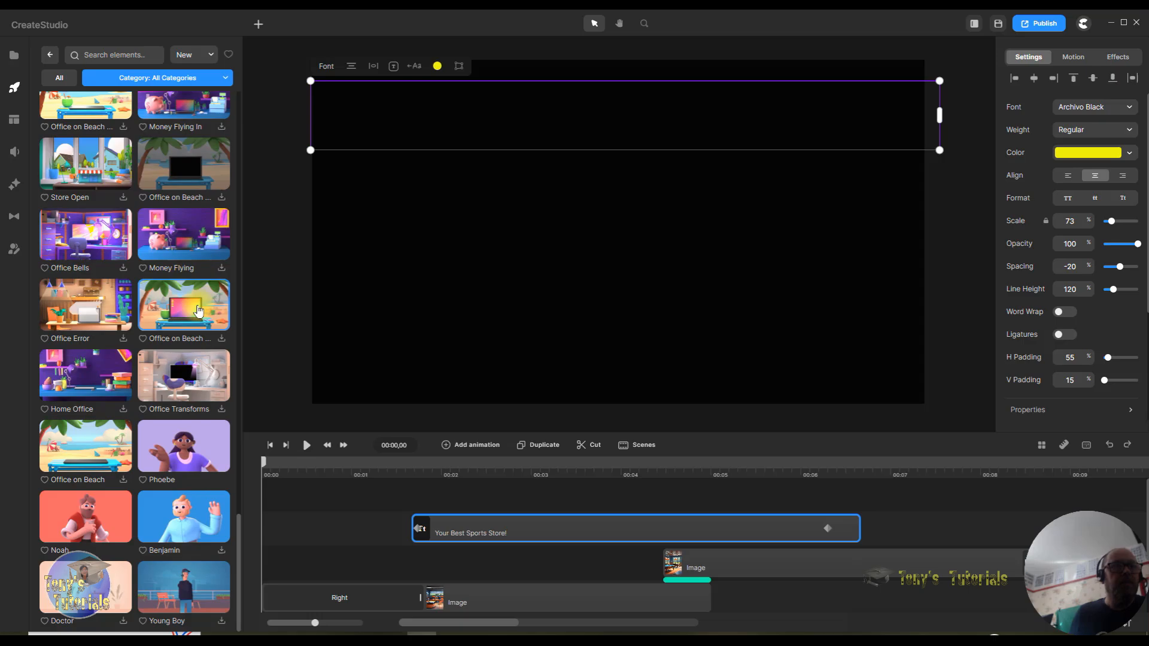
pyautogui.scroll(15, 194, 456)
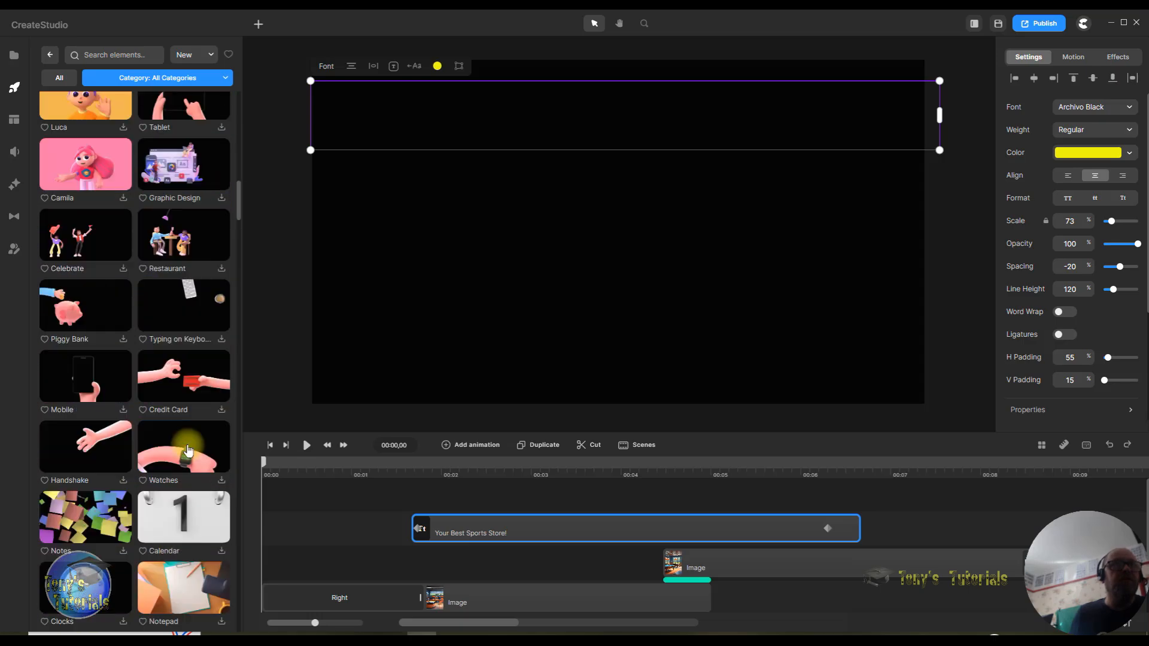
pyautogui.scroll(12, 181, 392)
pyautogui.scroll(-4, 182, 393)
pyautogui.scroll(-10, 181, 389)
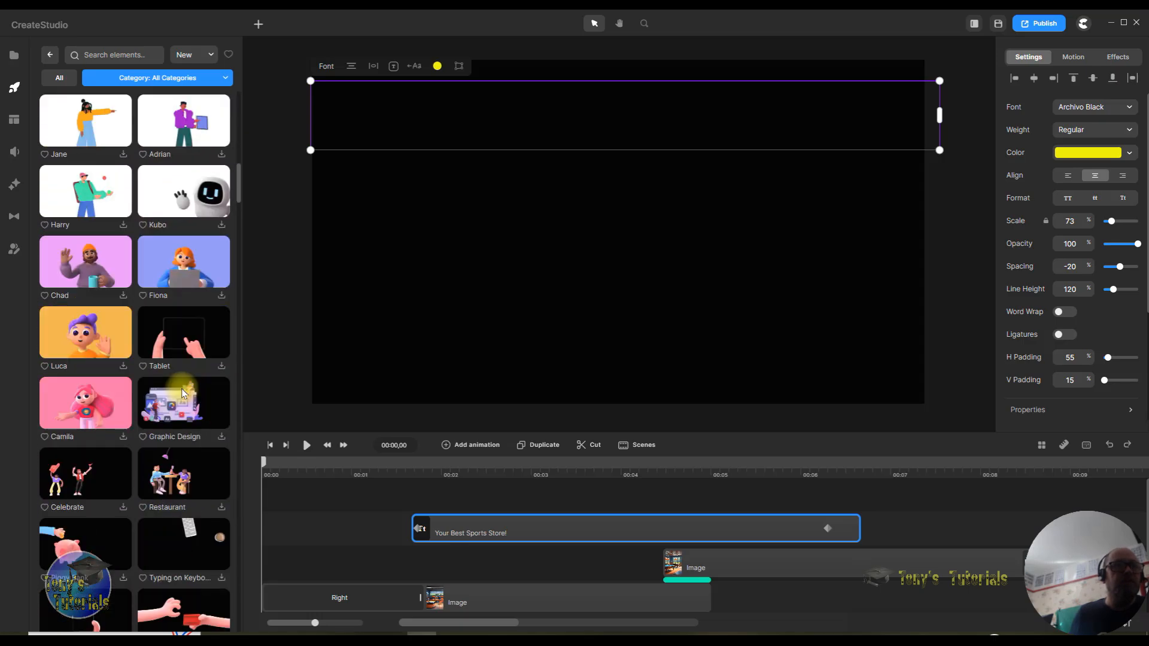
pyautogui.scroll(10, 182, 392)
pyautogui.scroll(-8, 182, 393)
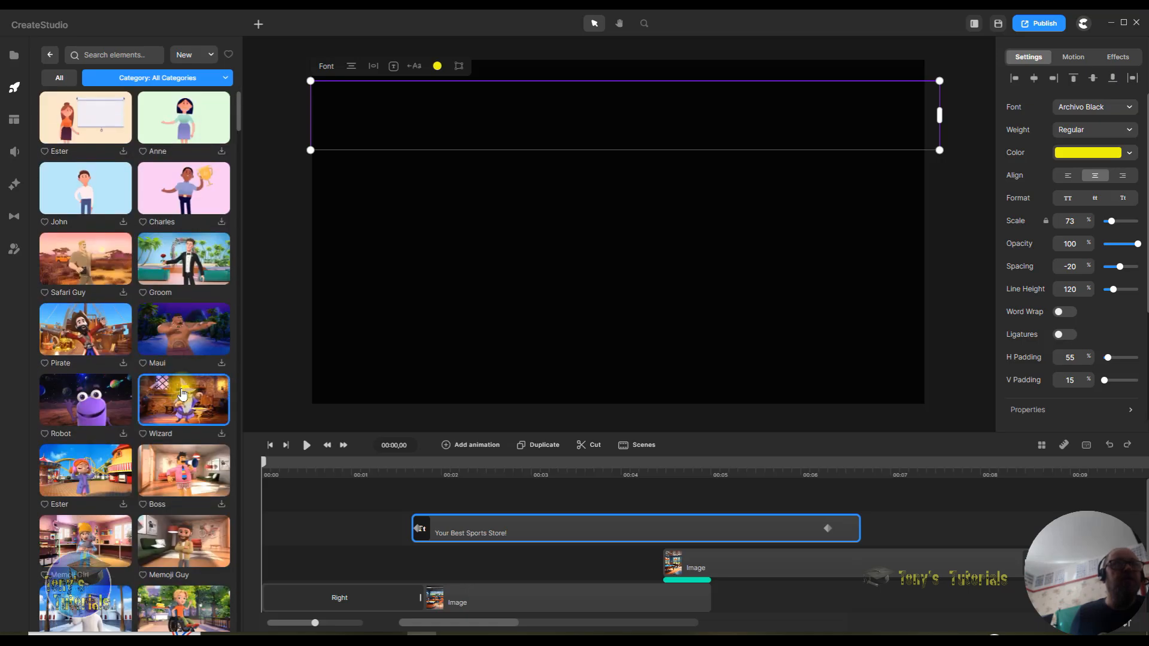
pyautogui.scroll(-20, 183, 393)
pyautogui.scroll(-10, 182, 393)
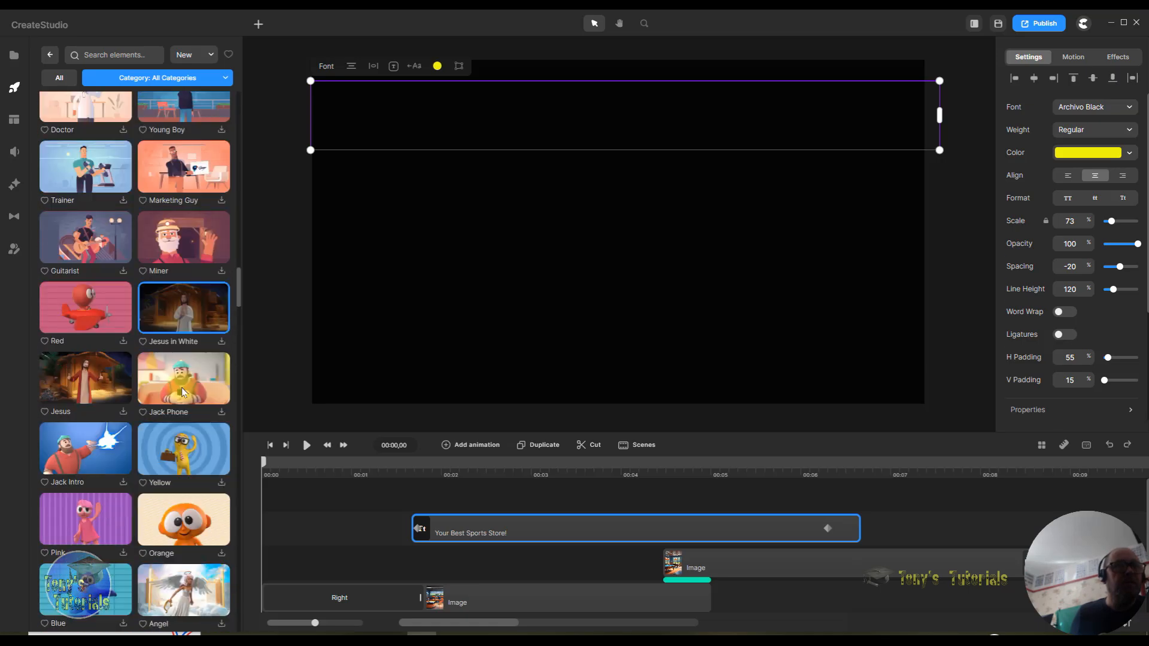
pyautogui.scroll(8, 182, 393)
pyautogui.scroll(-8, 183, 393)
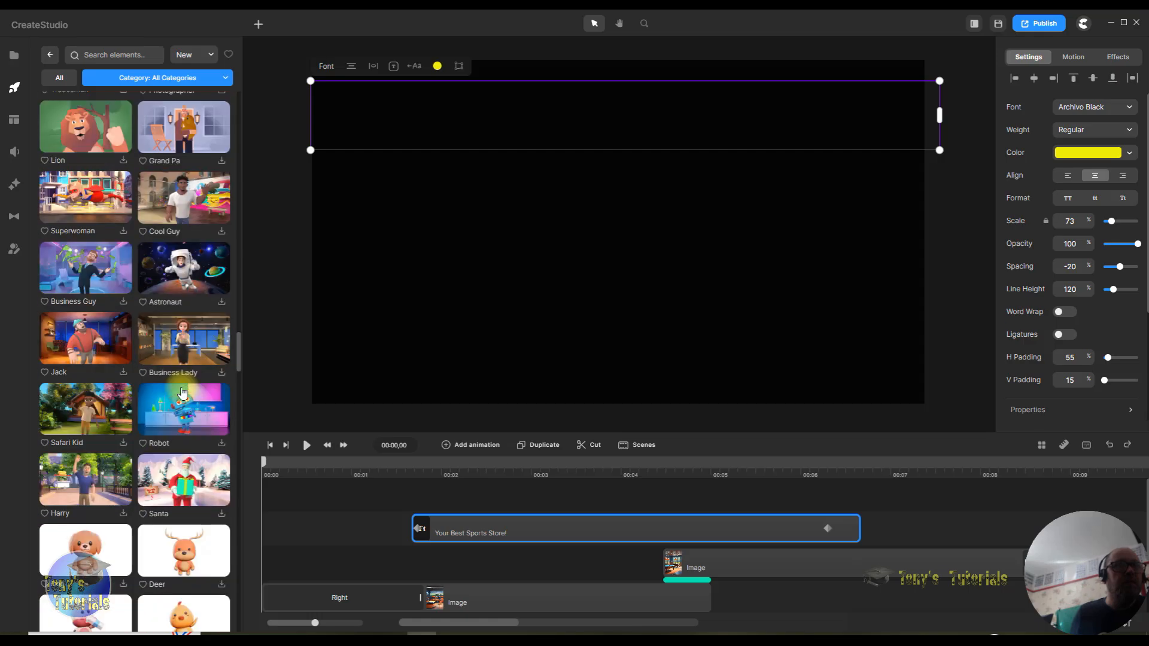
pyautogui.scroll(-15, 182, 393)
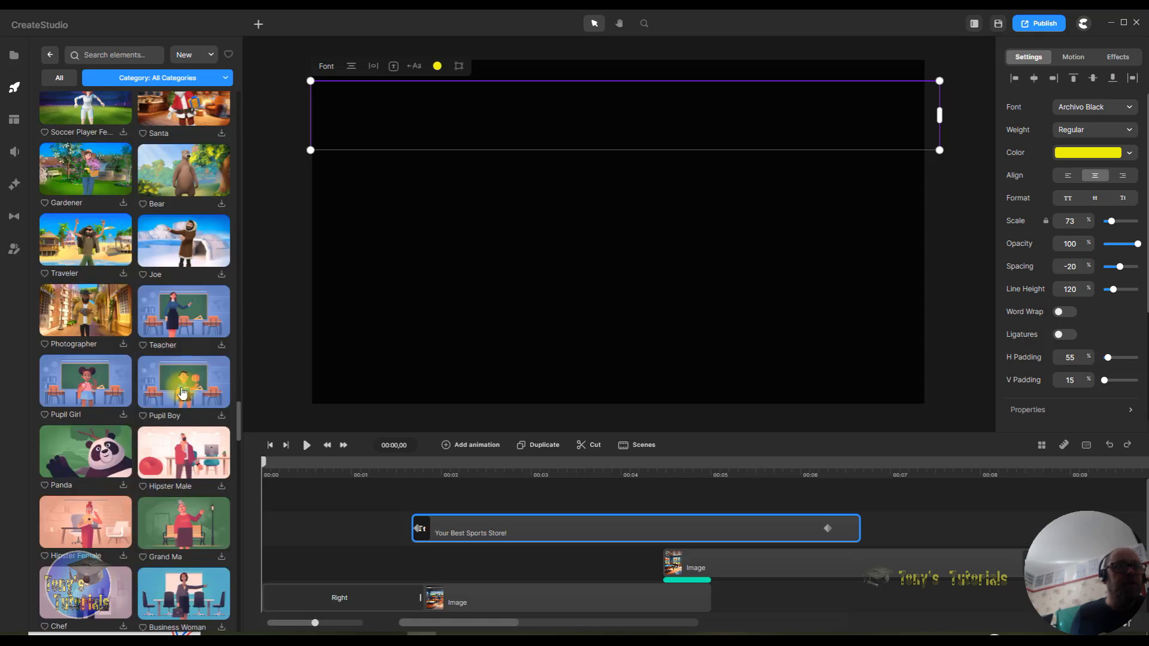
pyautogui.scroll(-15, 183, 393)
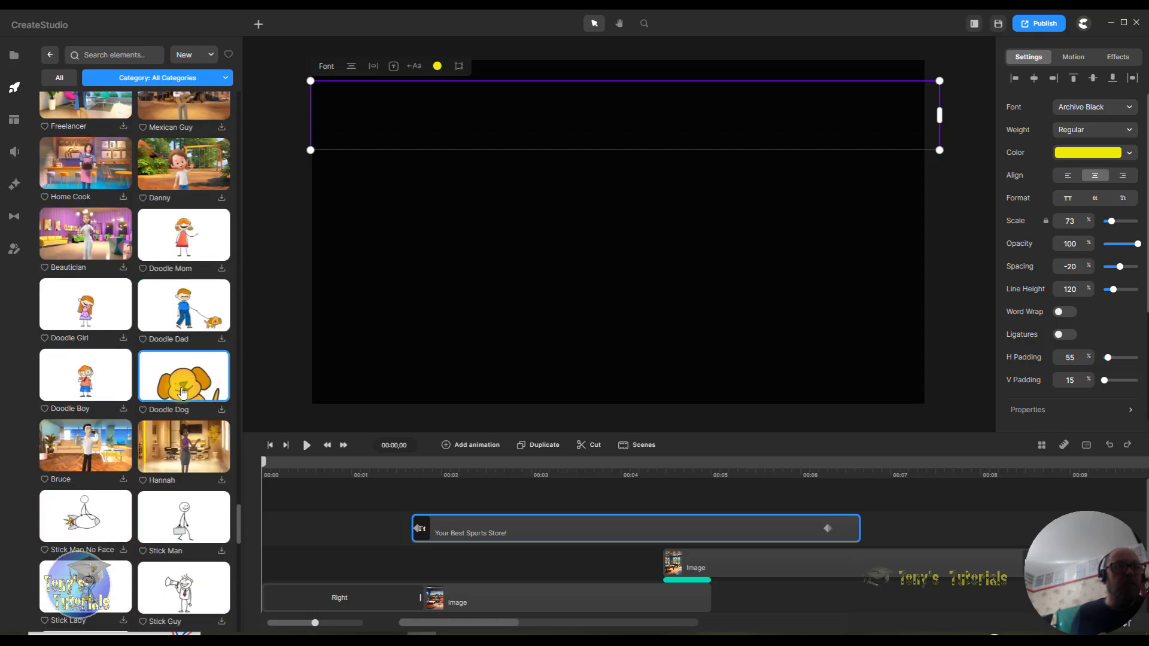
pyautogui.scroll(-7, 181, 392)
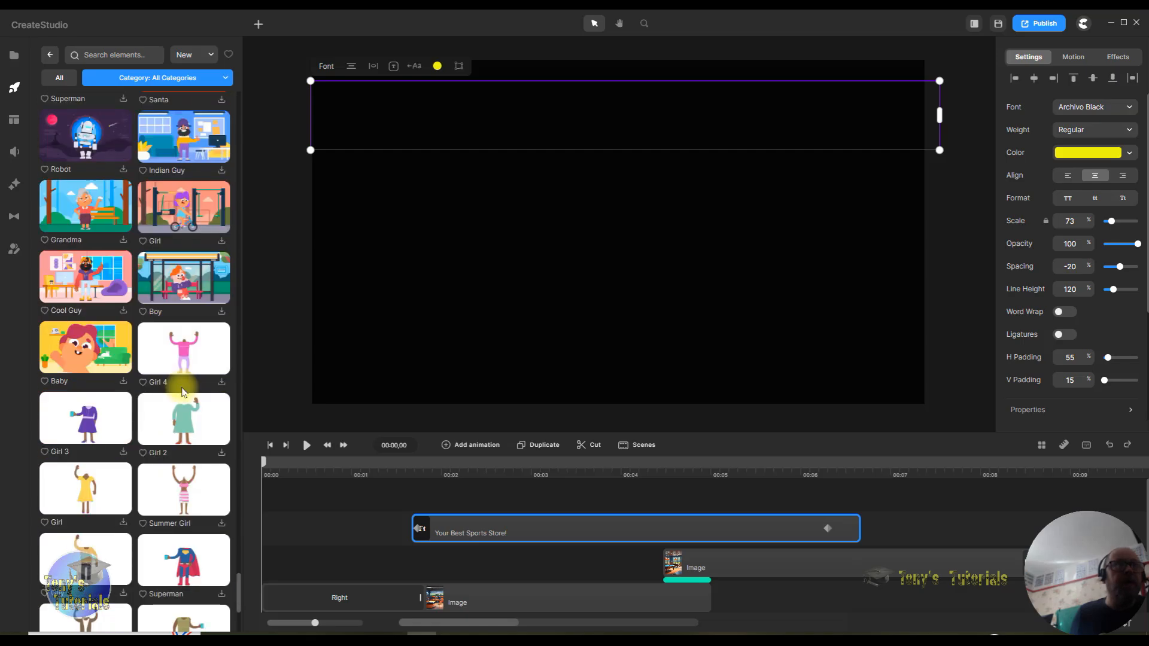
pyautogui.scroll(-3, 182, 394)
pyautogui.scroll(-8, 183, 393)
pyautogui.scroll(-5, 182, 393)
pyautogui.scroll(-8, 182, 394)
pyautogui.scroll(8, 182, 394)
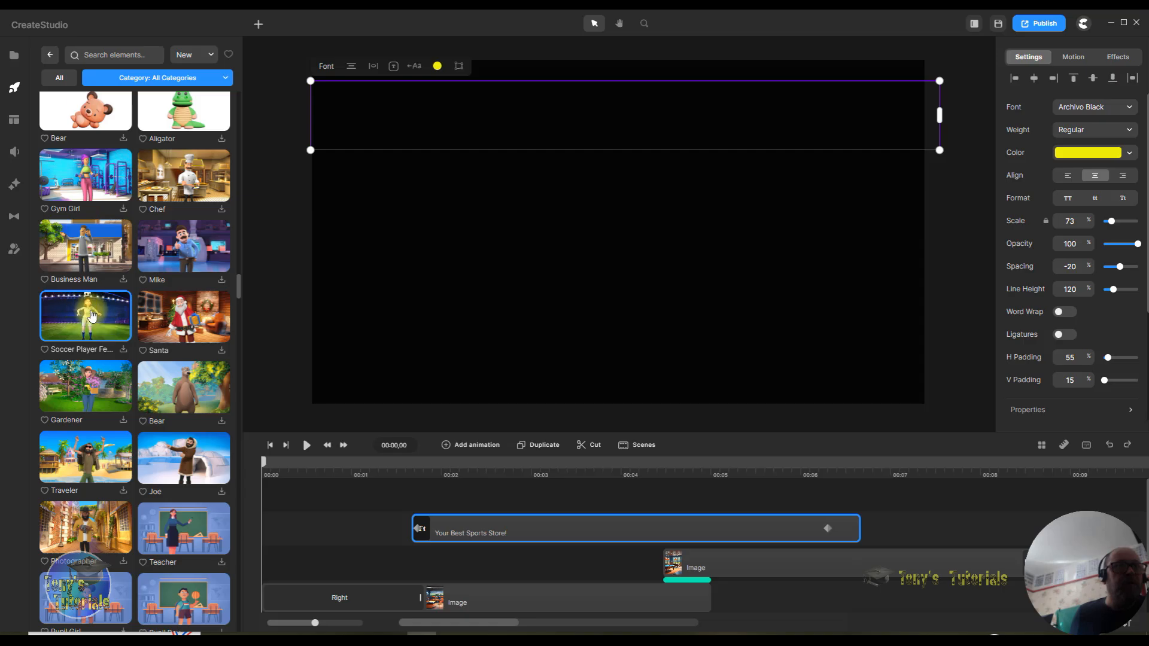
# Download the Soccer Player Female character, place it in the middle of the canvas, and check its wave before returning to the start.
pyautogui.click(123, 351)
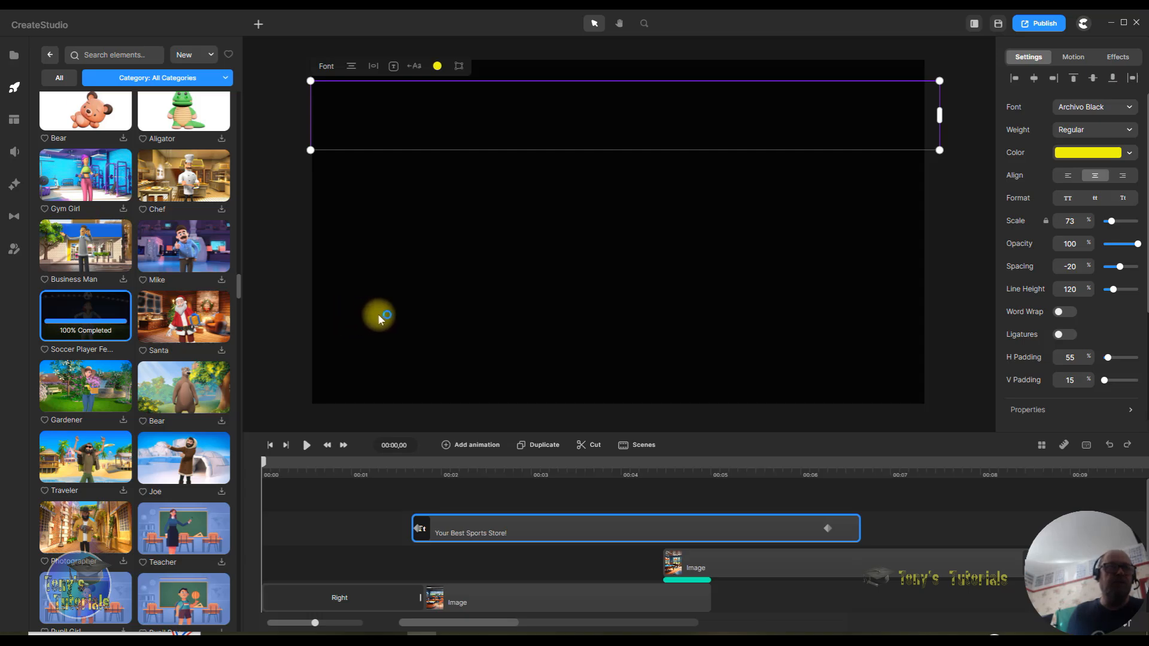
pyautogui.moveTo(100, 328); pyautogui.dragTo(520, 302)
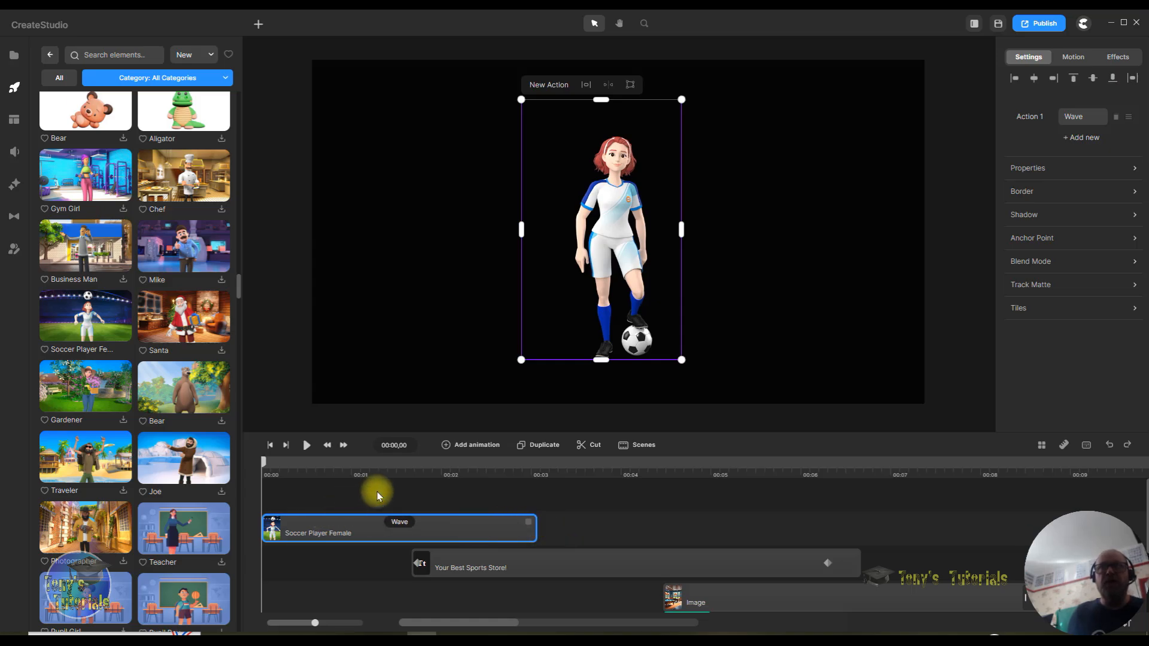
pyautogui.click(311, 479)
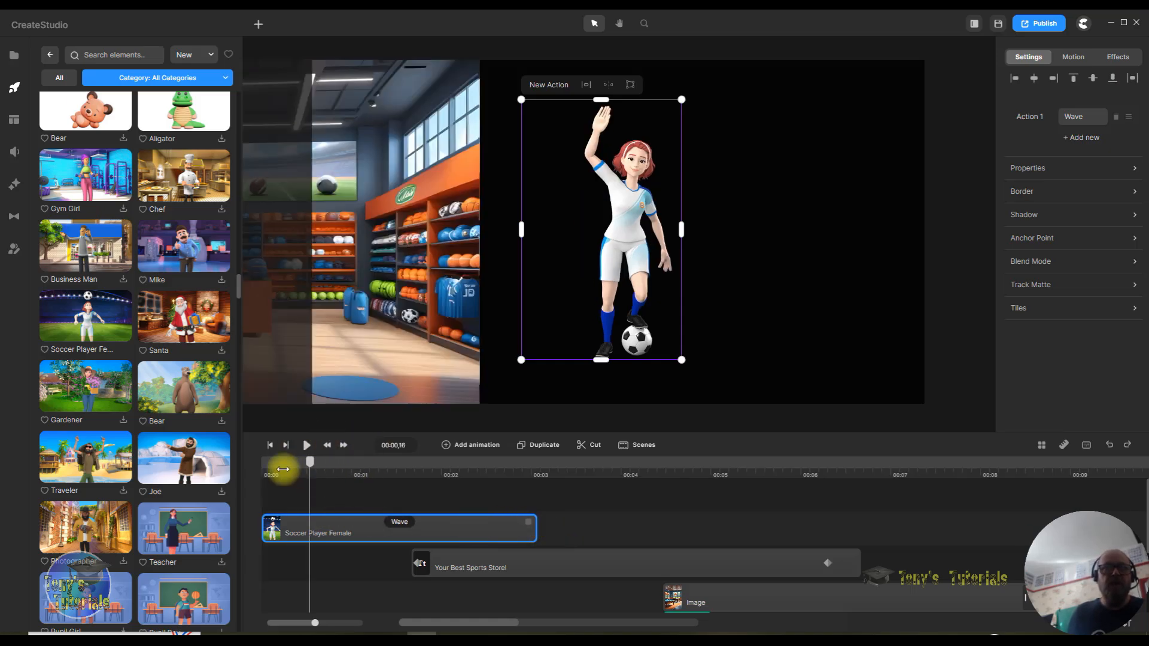
pyautogui.click(273, 448)
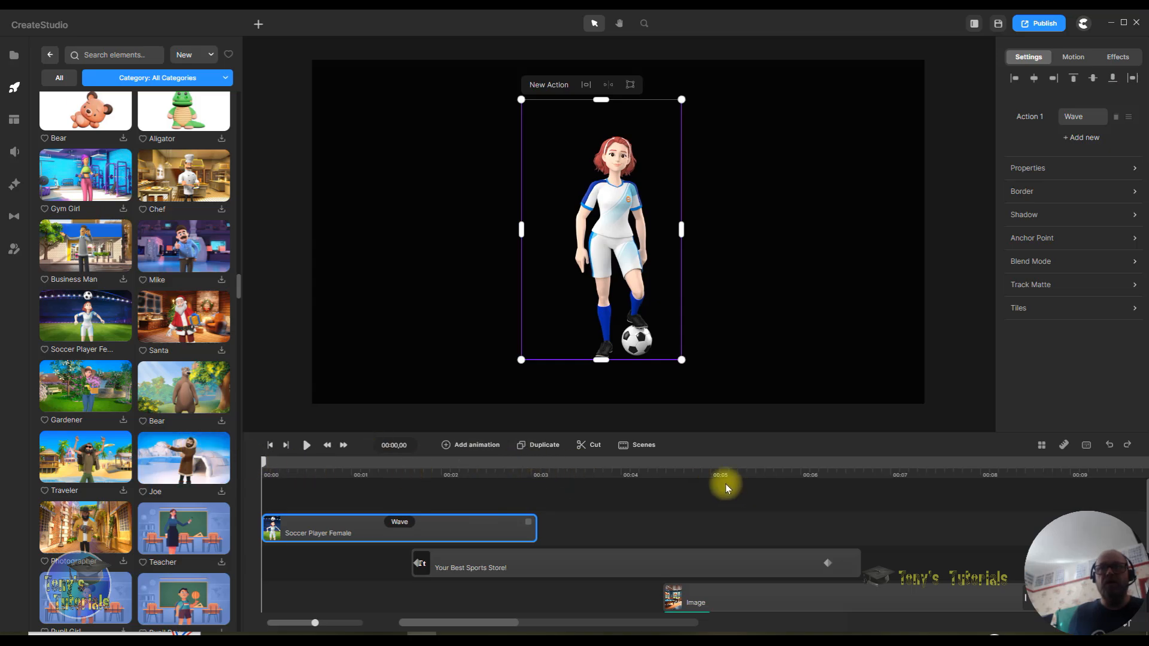
# Shift the soccer player clip to start at about 2 seconds and place the character on the blue floor mat by the shelves.
pyautogui.click(714, 470)
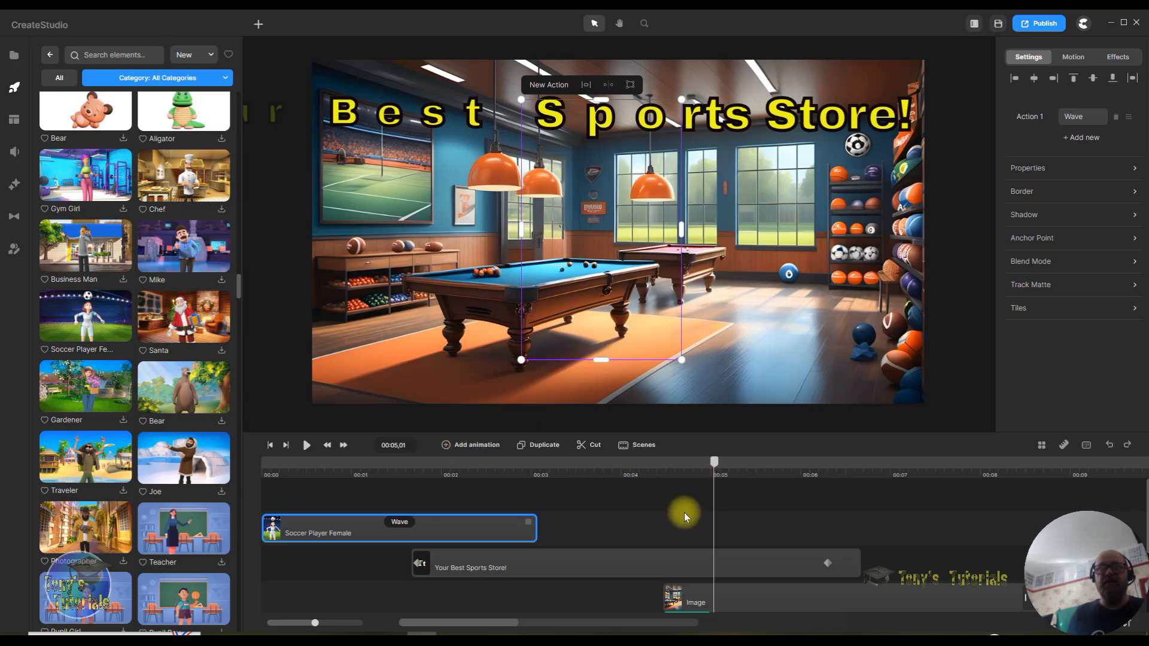
pyautogui.moveTo(716, 464); pyautogui.dragTo(422, 468)
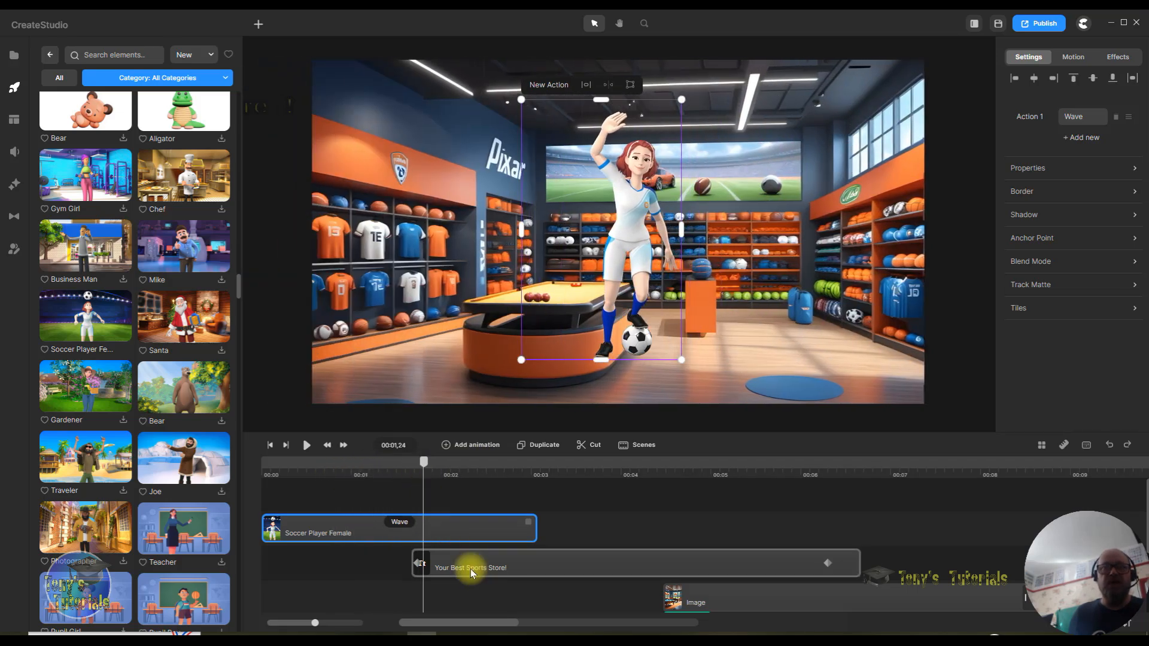
pyautogui.moveTo(450, 529); pyautogui.dragTo(635, 522)
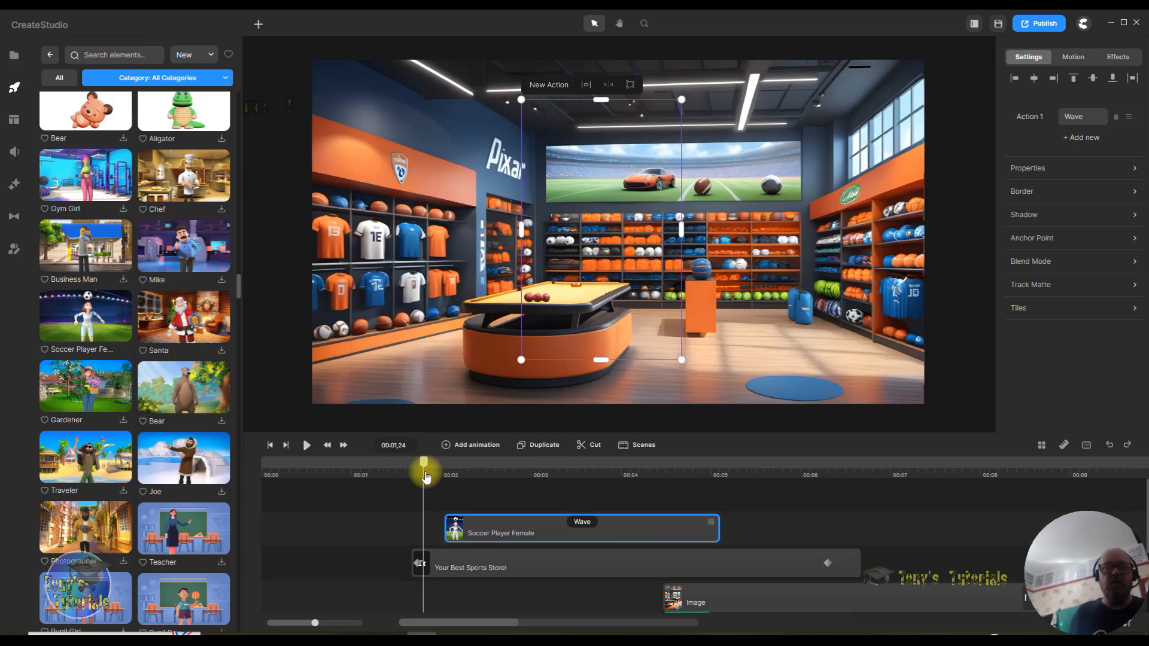
pyautogui.moveTo(425, 465); pyautogui.dragTo(451, 462)
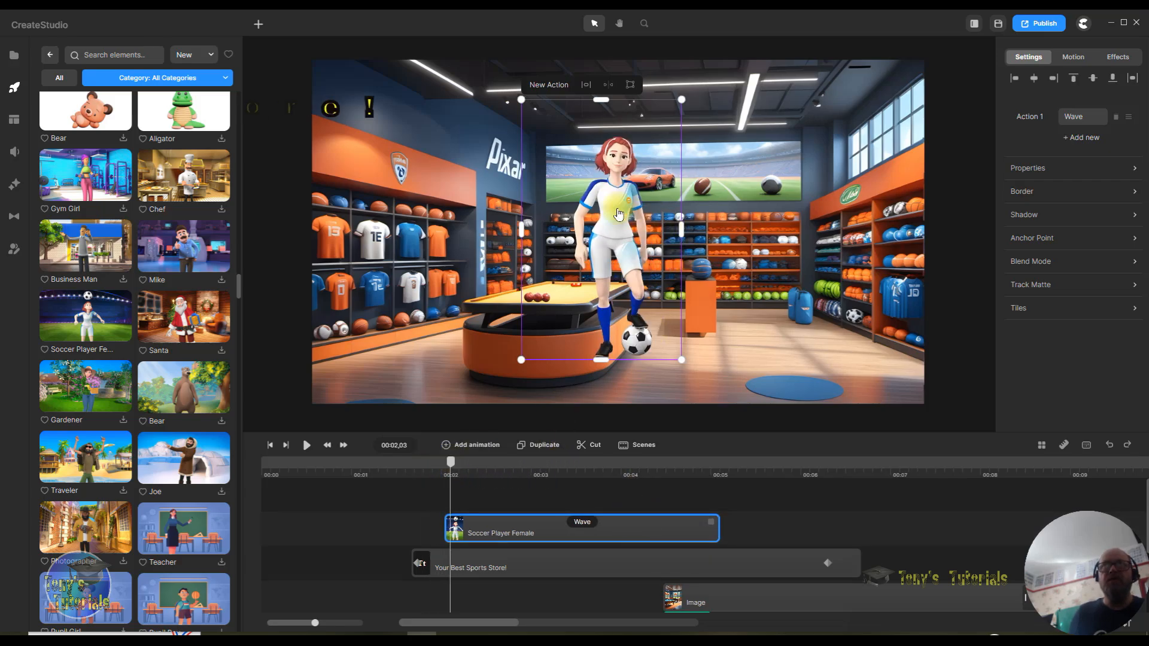
pyautogui.moveTo(609, 217); pyautogui.dragTo(755, 250)
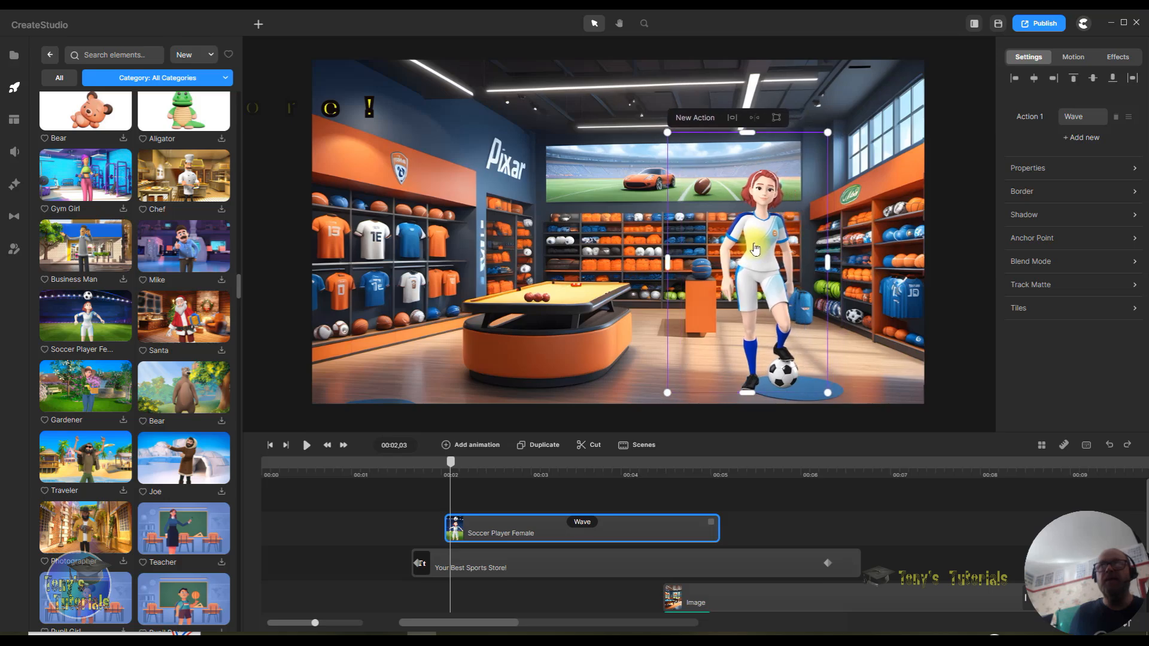
# Replace the soccer player's Wave action with a single Walking action.
pyautogui.click(695, 118)
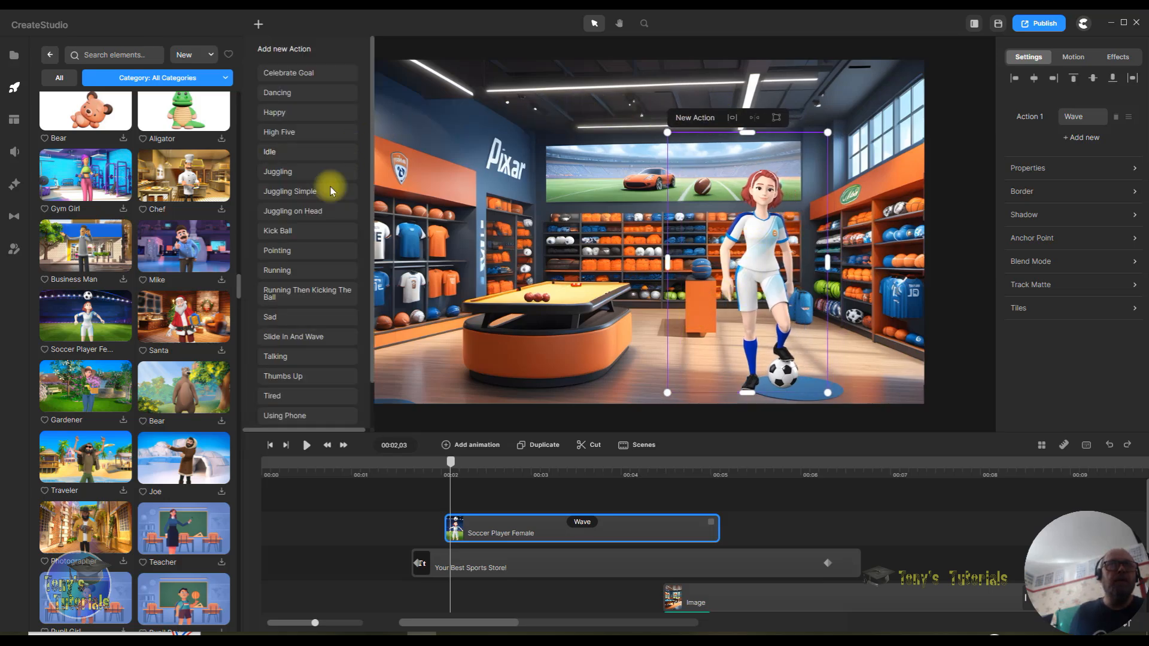
pyautogui.scroll(-2, 307, 232)
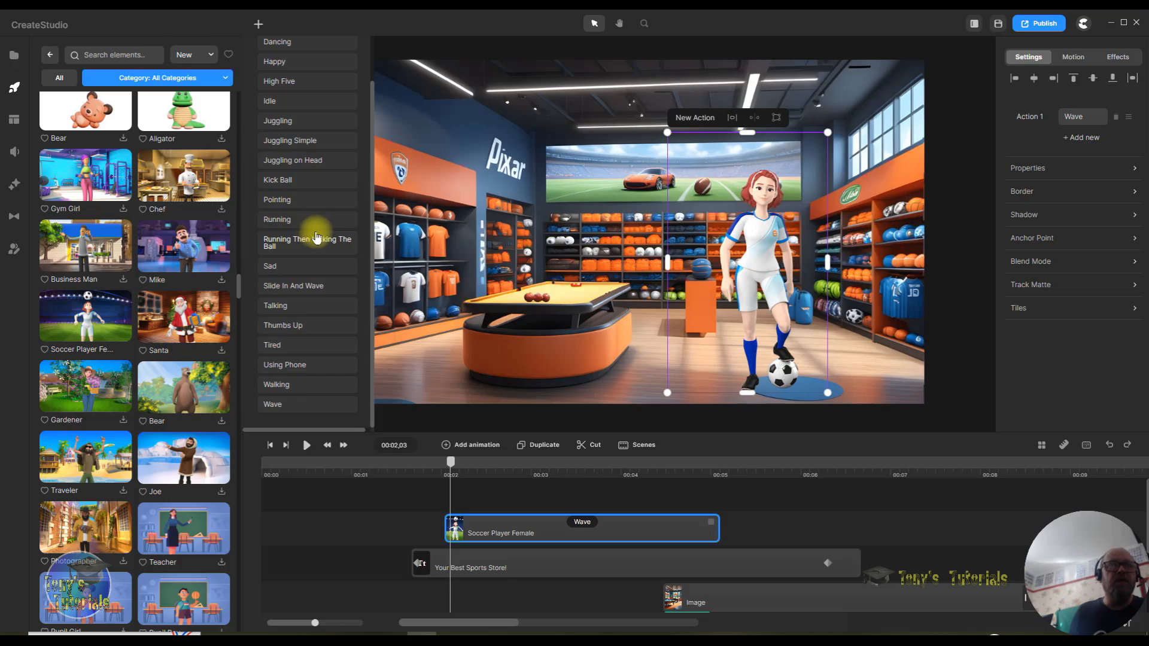
pyautogui.click(276, 385)
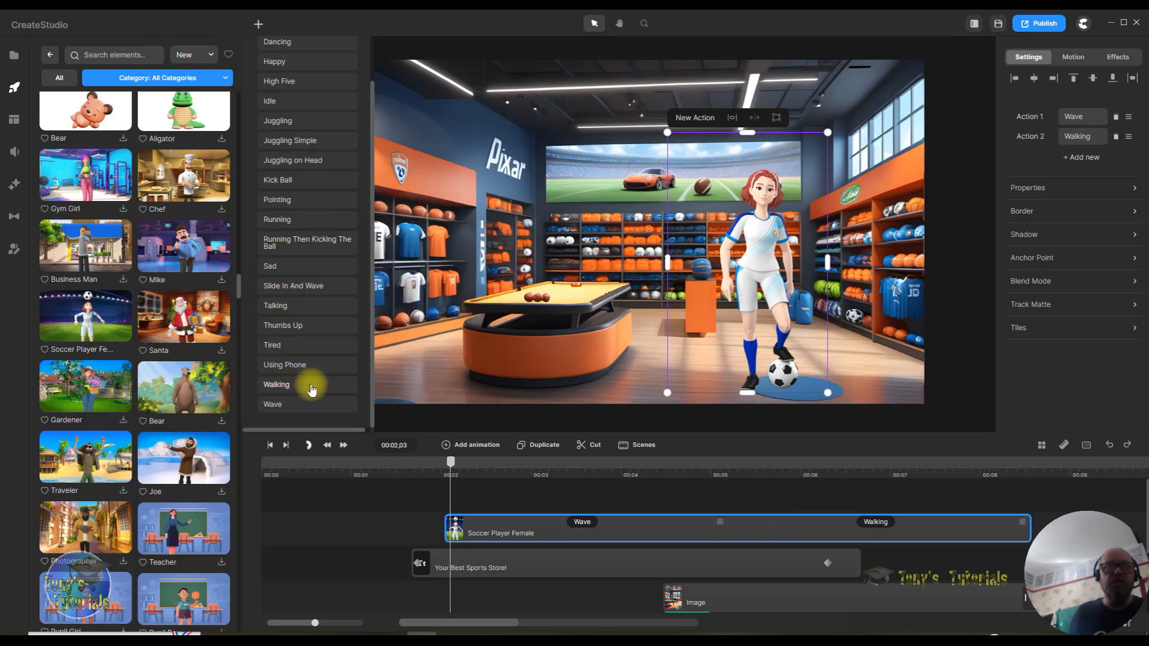
pyautogui.click(304, 386)
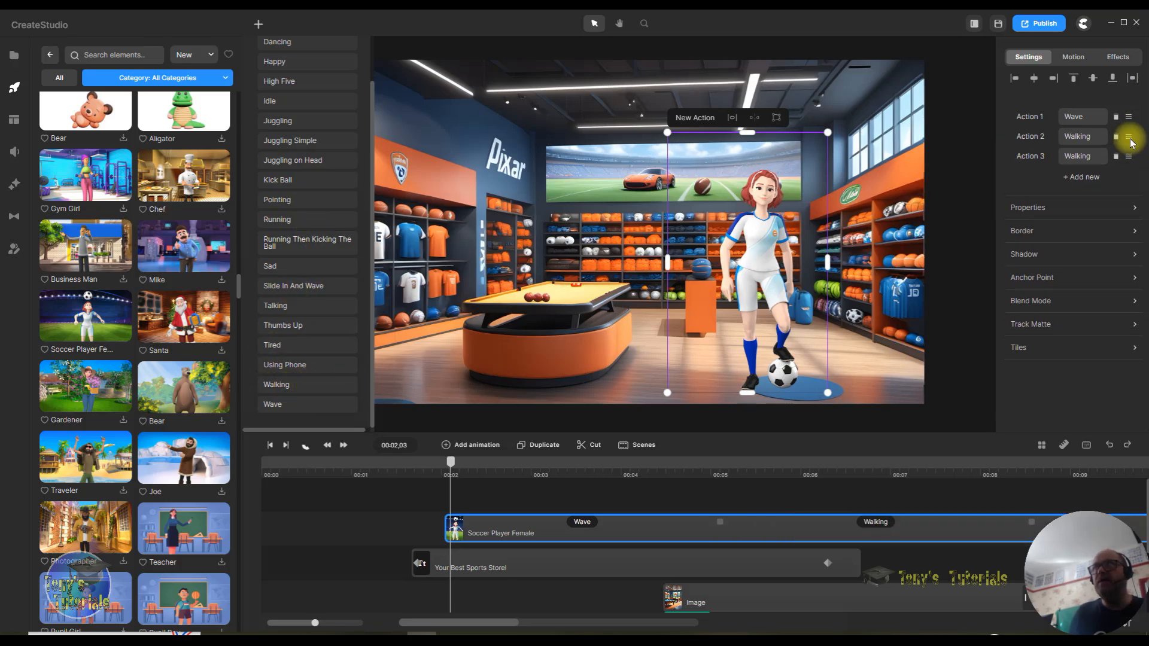
pyautogui.click(1115, 116)
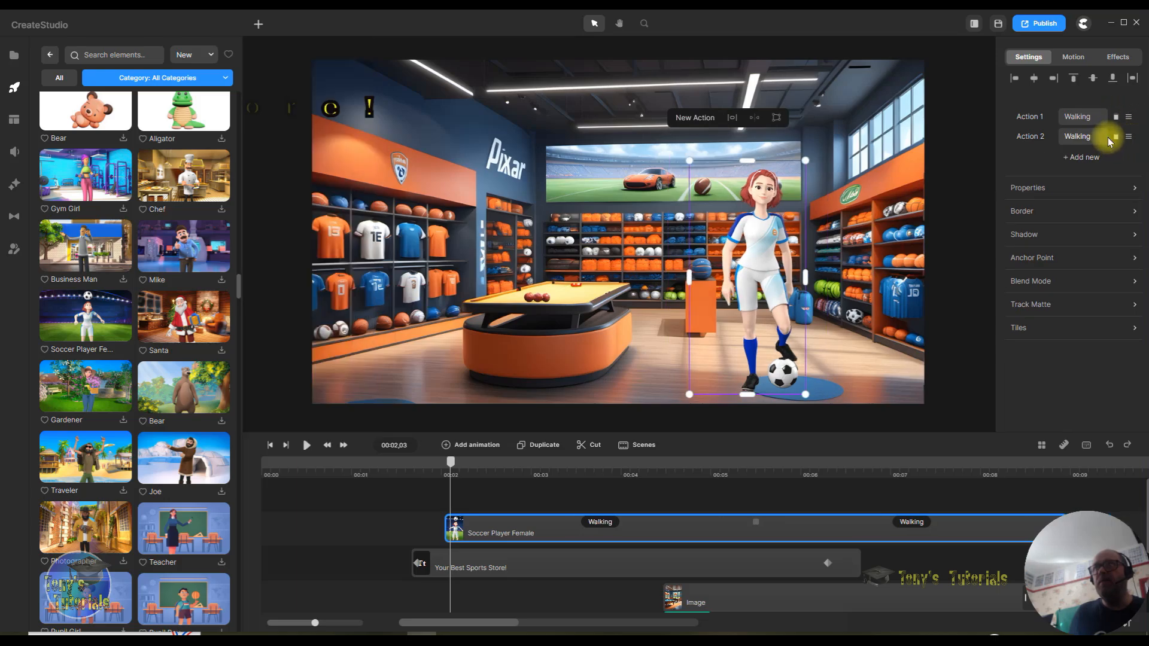
pyautogui.click(1117, 138)
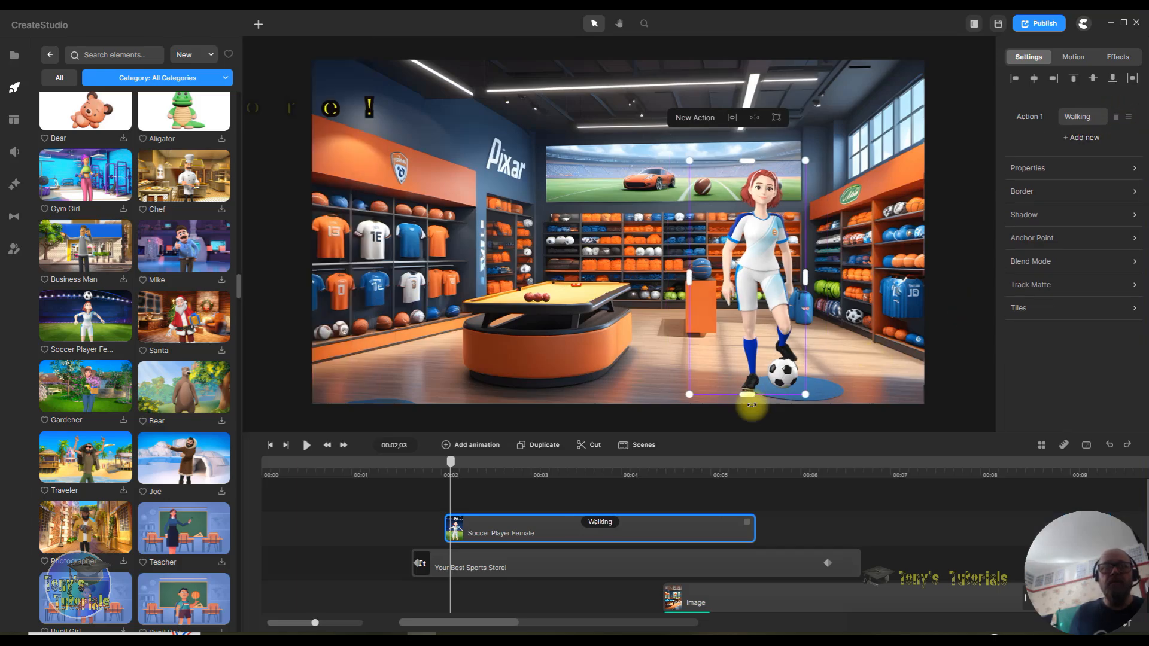
# Check the soccer player's walk up to about 4.3 seconds and disable the Walking action's starting animation.
pyautogui.moveTo(456, 466); pyautogui.dragTo(651, 490)
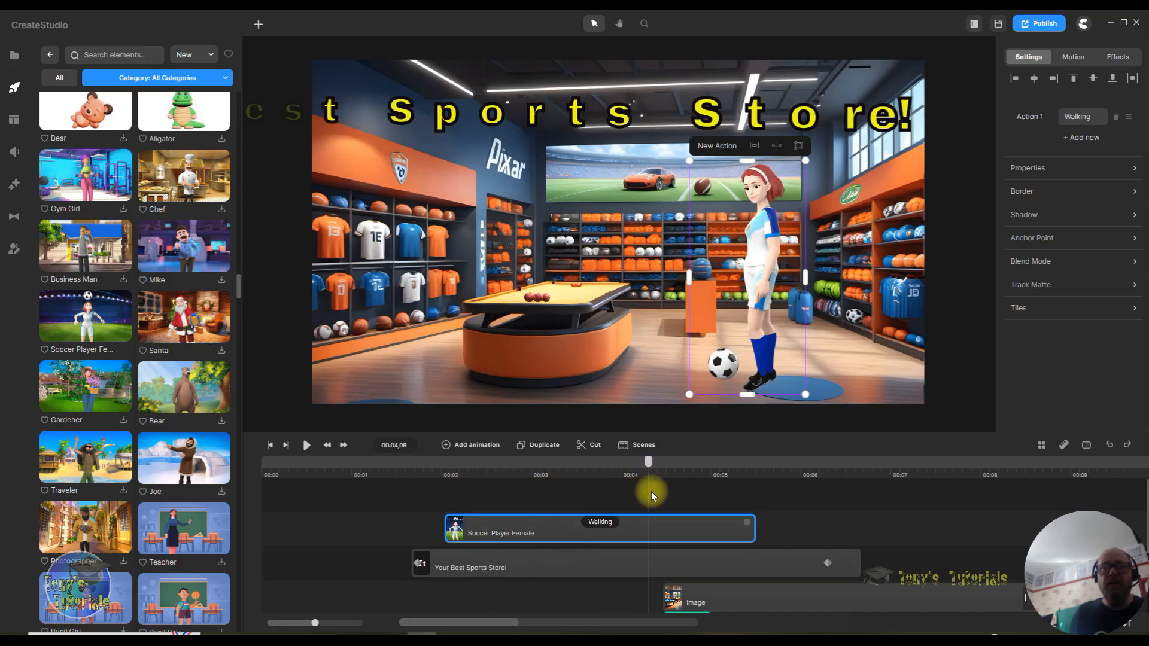
pyautogui.click(606, 526)
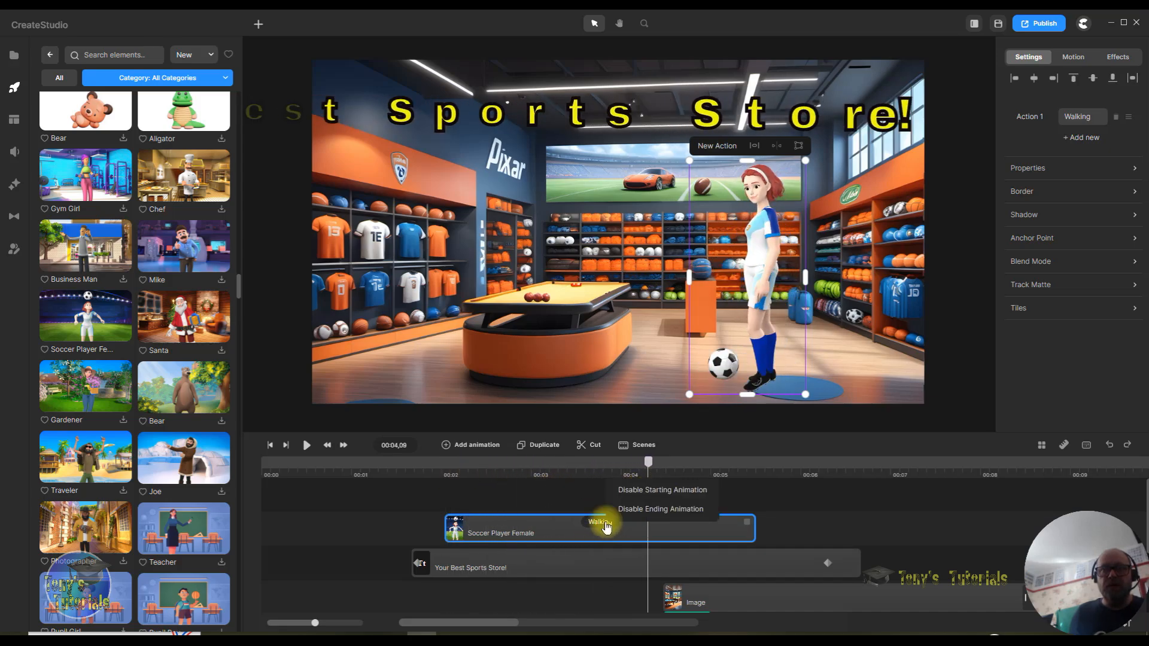
pyautogui.click(652, 491)
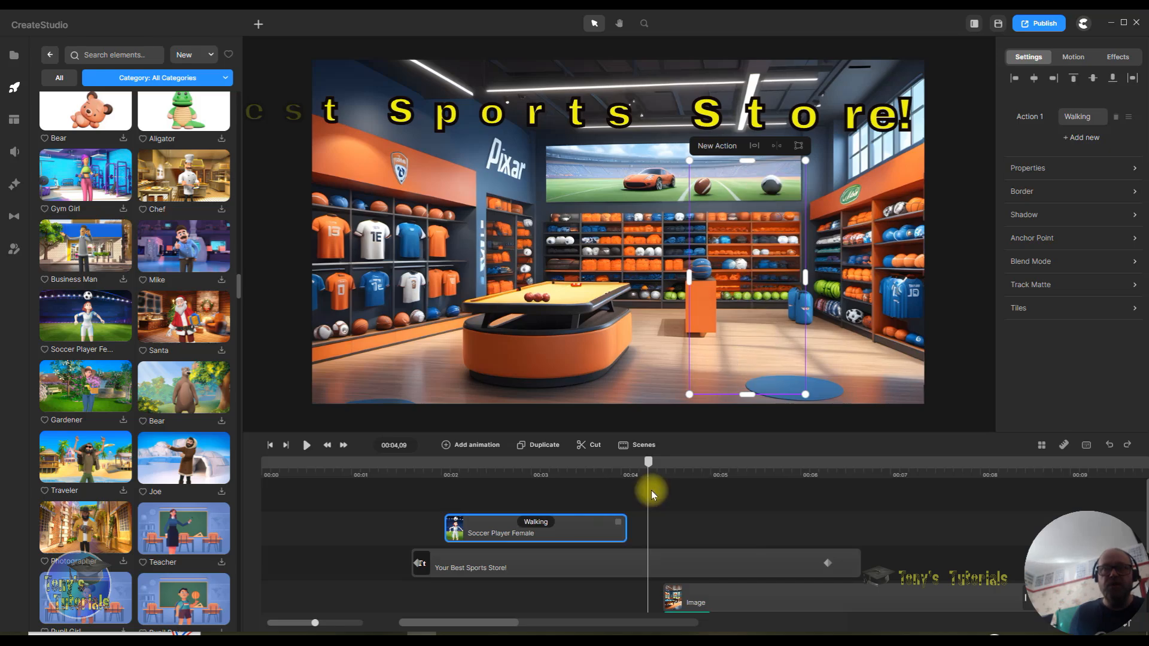
# Add a position animation with Linear easing to the soccer player near the start of its clip at about 2 seconds.
pyautogui.moveTo(652, 467); pyautogui.dragTo(446, 469)
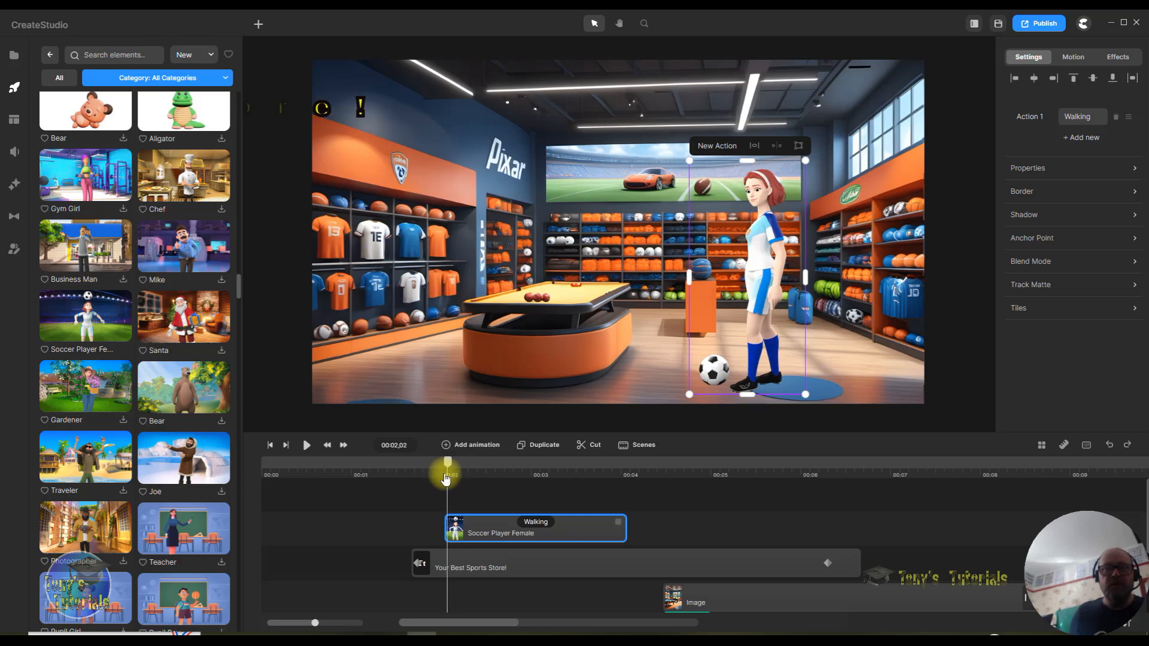
pyautogui.click(449, 444)
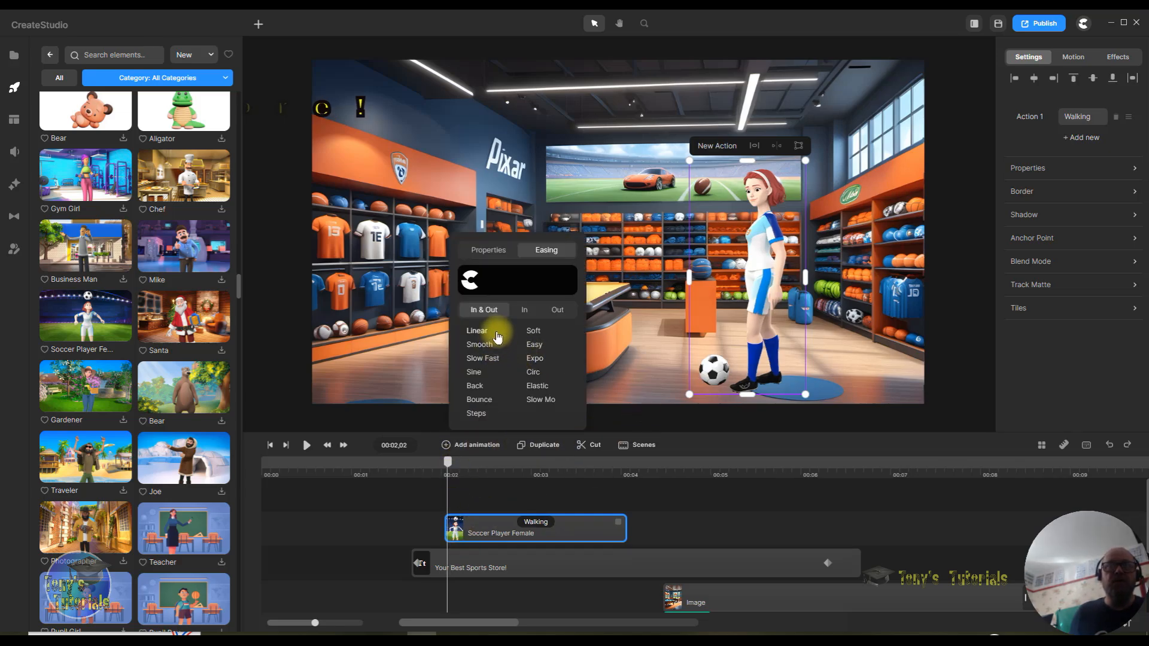
pyautogui.click(479, 331)
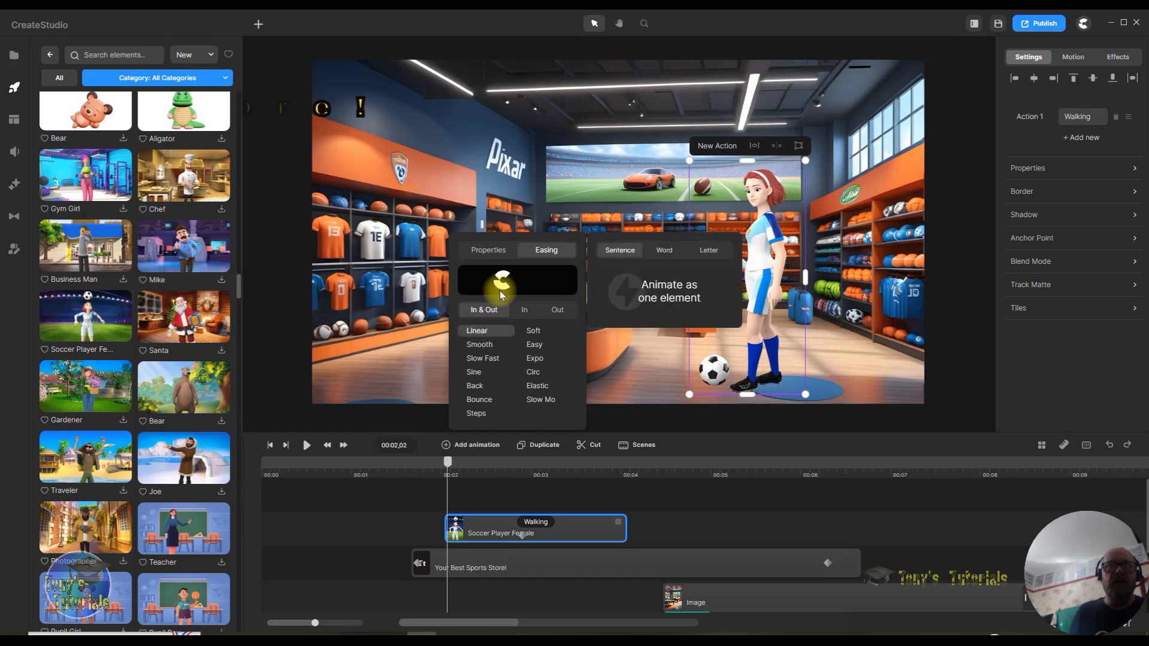
pyautogui.click(486, 254)
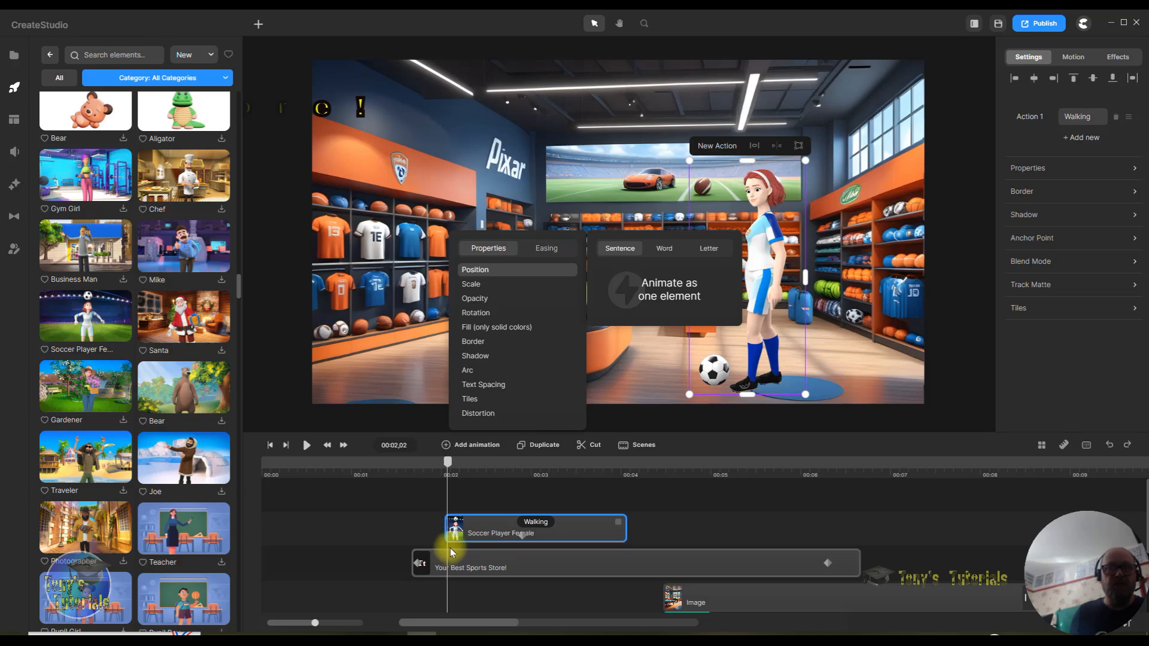
# Set the position animation's starting point by placing the soccer player just outside the canvas's right edge at the first keyframe.
pyautogui.click(522, 537)
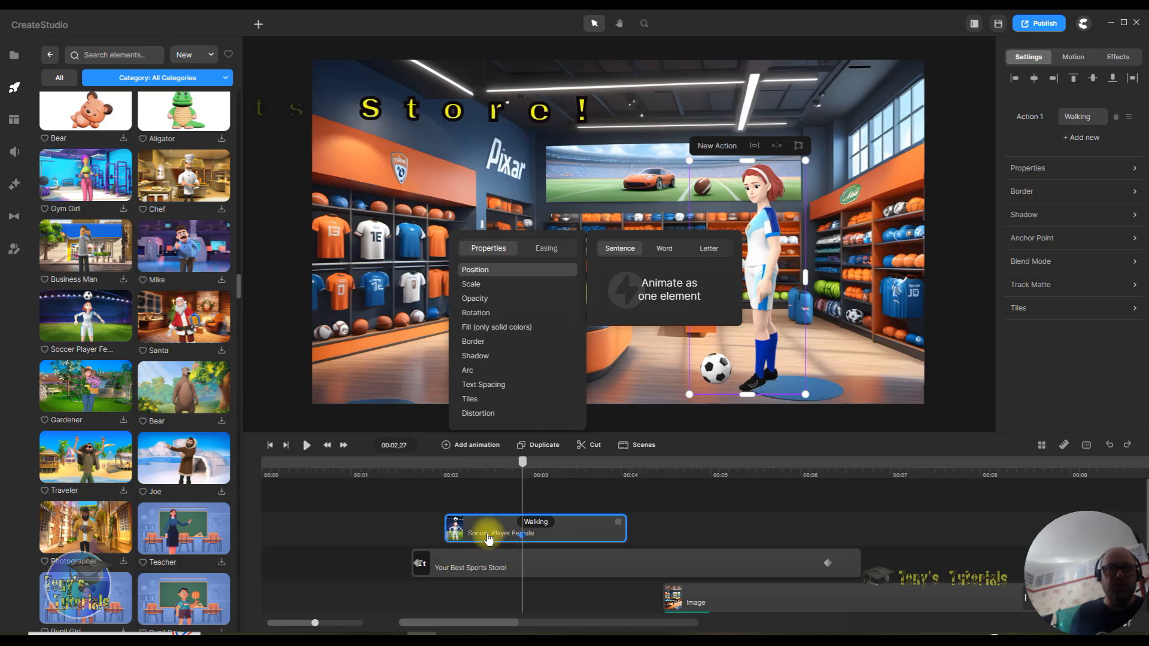
pyautogui.doubleClick(508, 537)
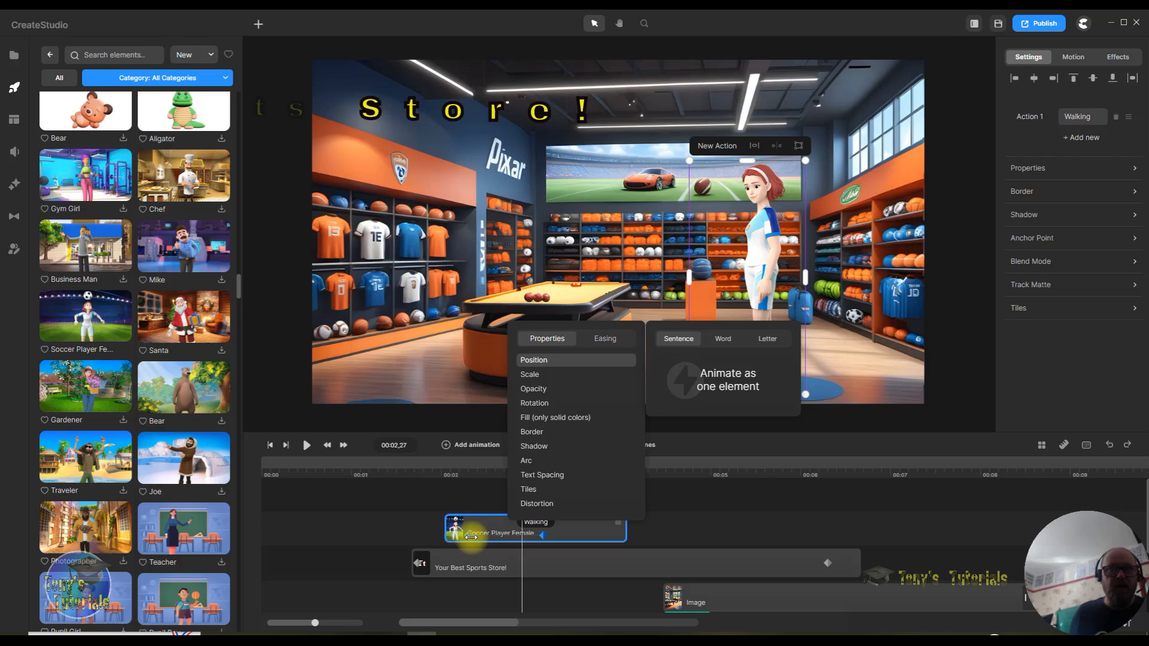
pyautogui.click(470, 537)
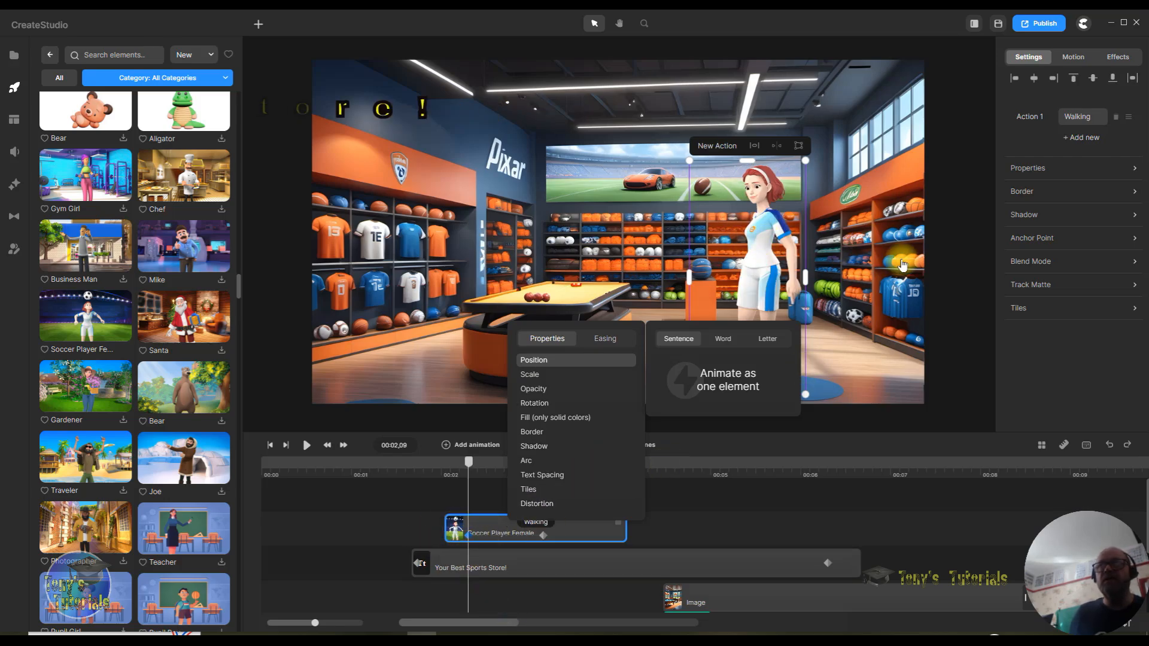
pyautogui.moveTo(764, 271); pyautogui.dragTo(994, 266)
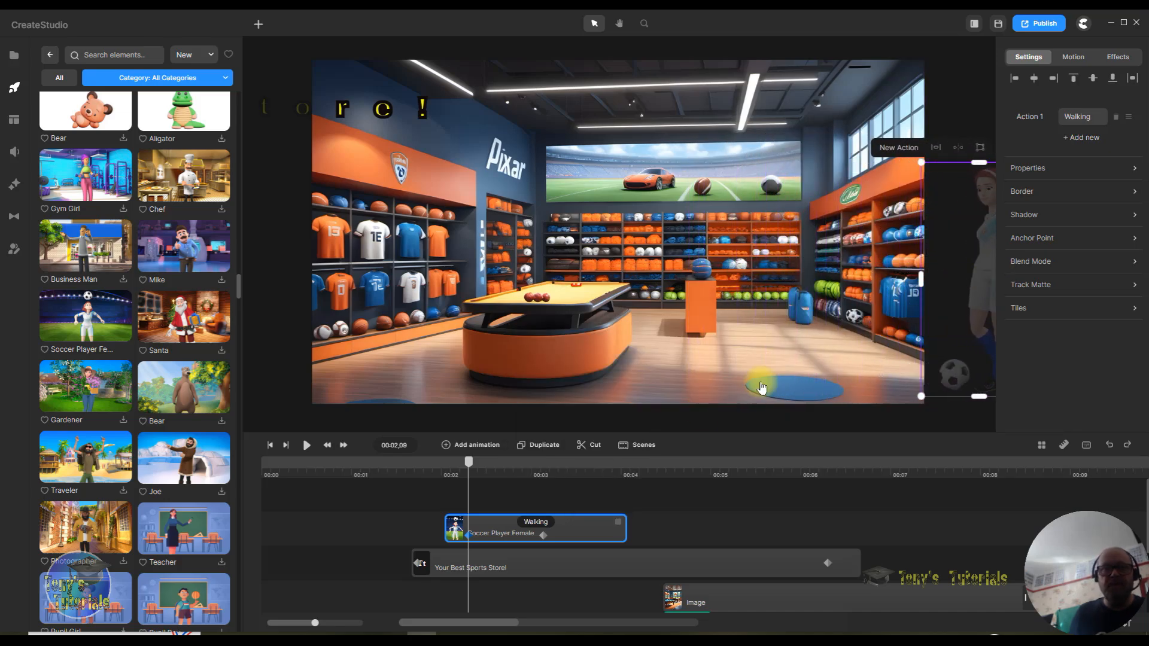
pyautogui.click(541, 536)
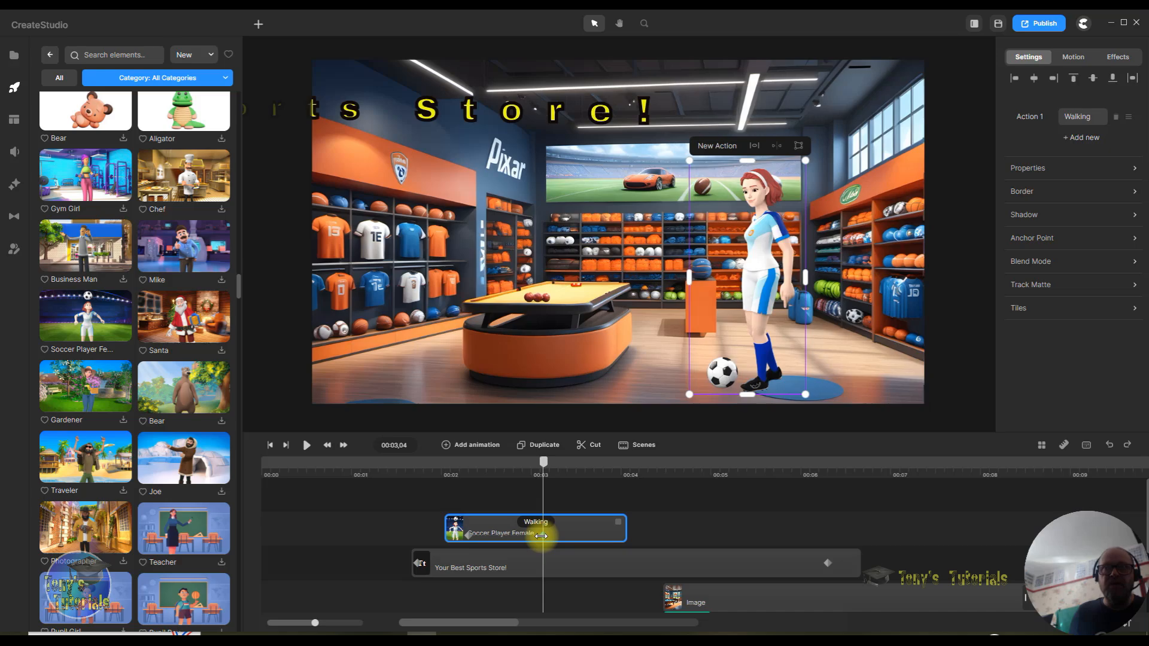
# Shift the position animation's start keyframe close to the clip's beginning and its end keyframe to 3 seconds 18 frames.
pyautogui.rightClick(492, 538)
pyautogui.click(722, 490)
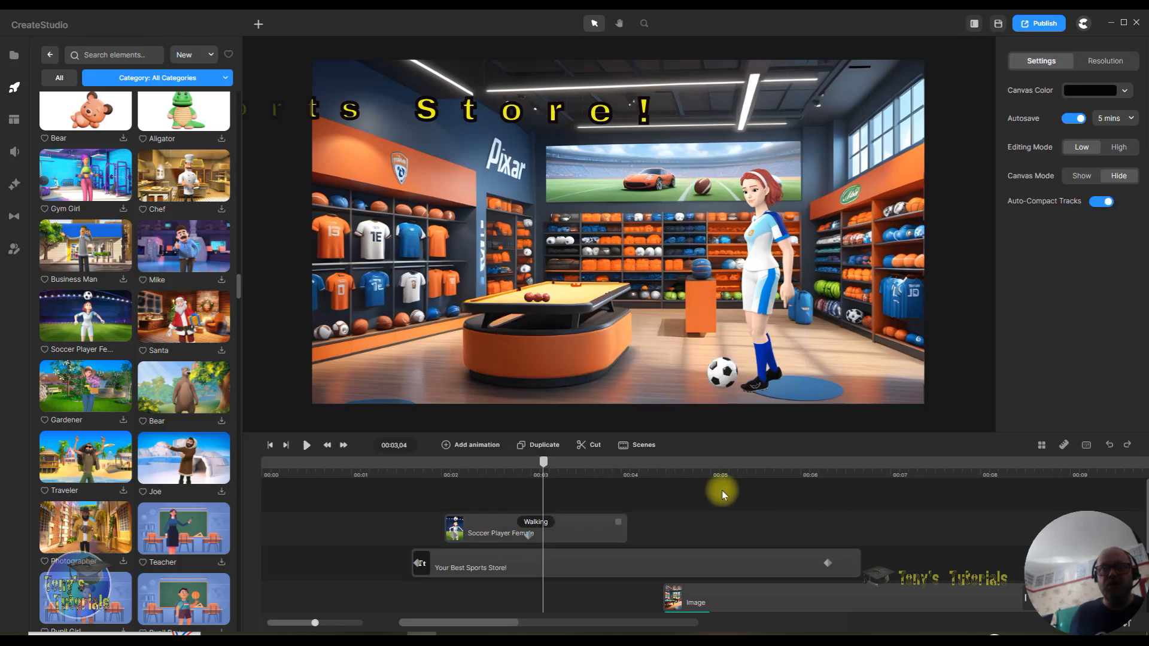
pyautogui.moveTo(544, 466); pyautogui.dragTo(587, 483)
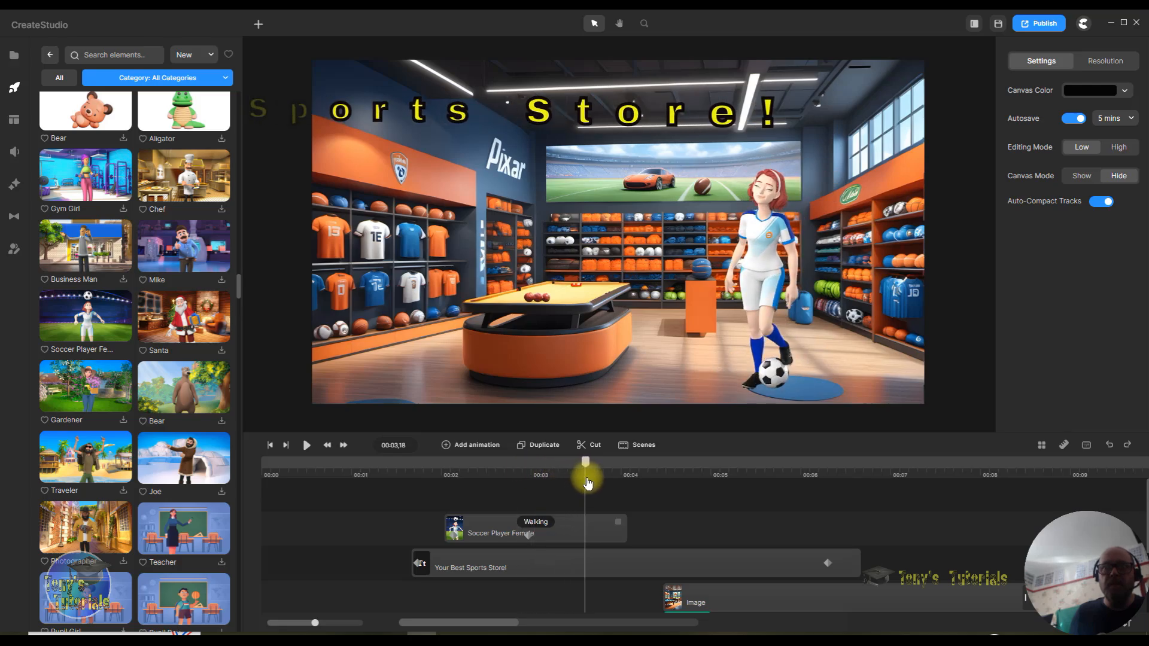
pyautogui.click(531, 539)
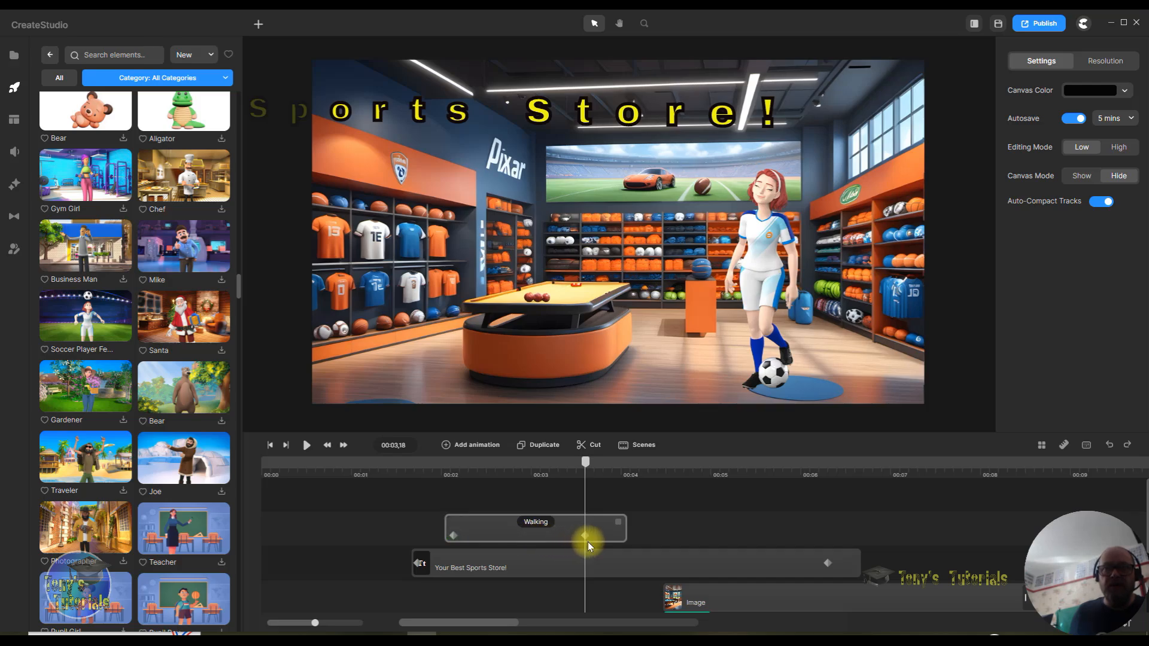
pyautogui.click(588, 542)
# Play the soccer player's entrance from about 2 seconds and inspect the frame where the position animation ends.
pyautogui.moveTo(588, 465); pyautogui.dragTo(449, 460)
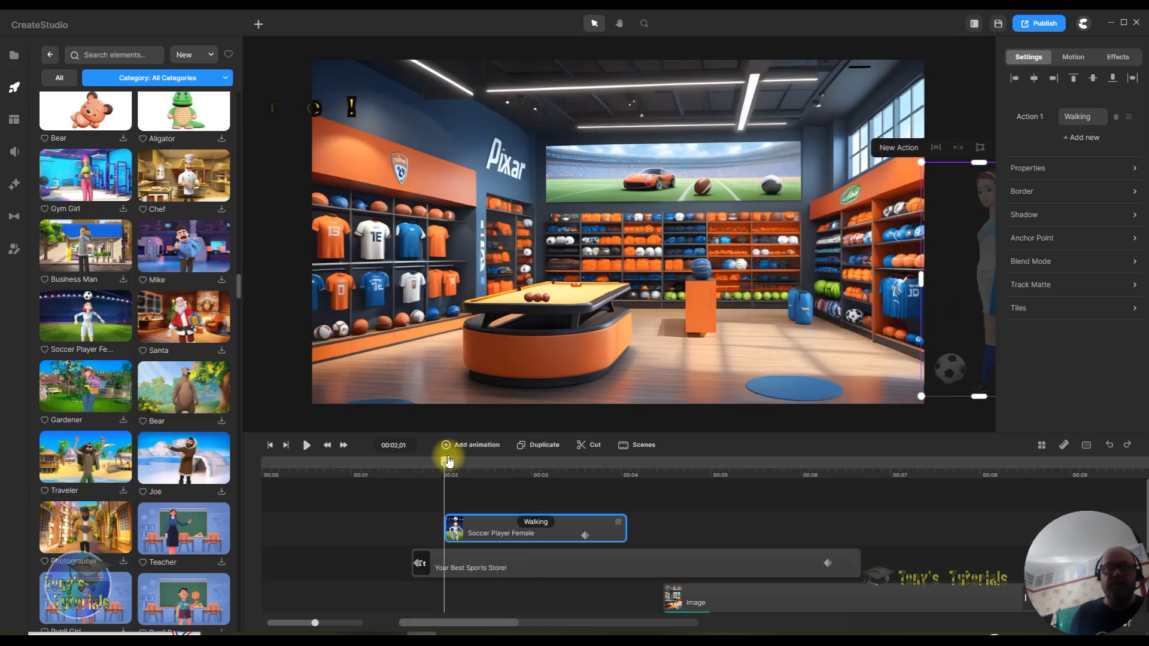
pyautogui.click(307, 446)
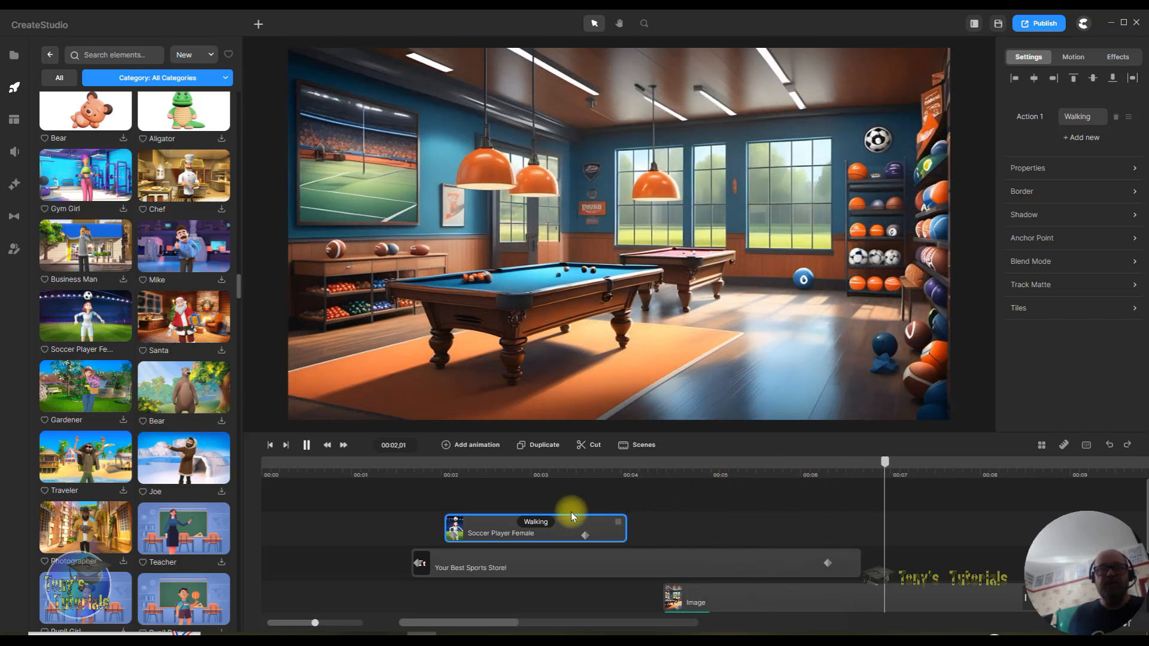
pyautogui.moveTo(455, 474); pyautogui.dragTo(423, 469)
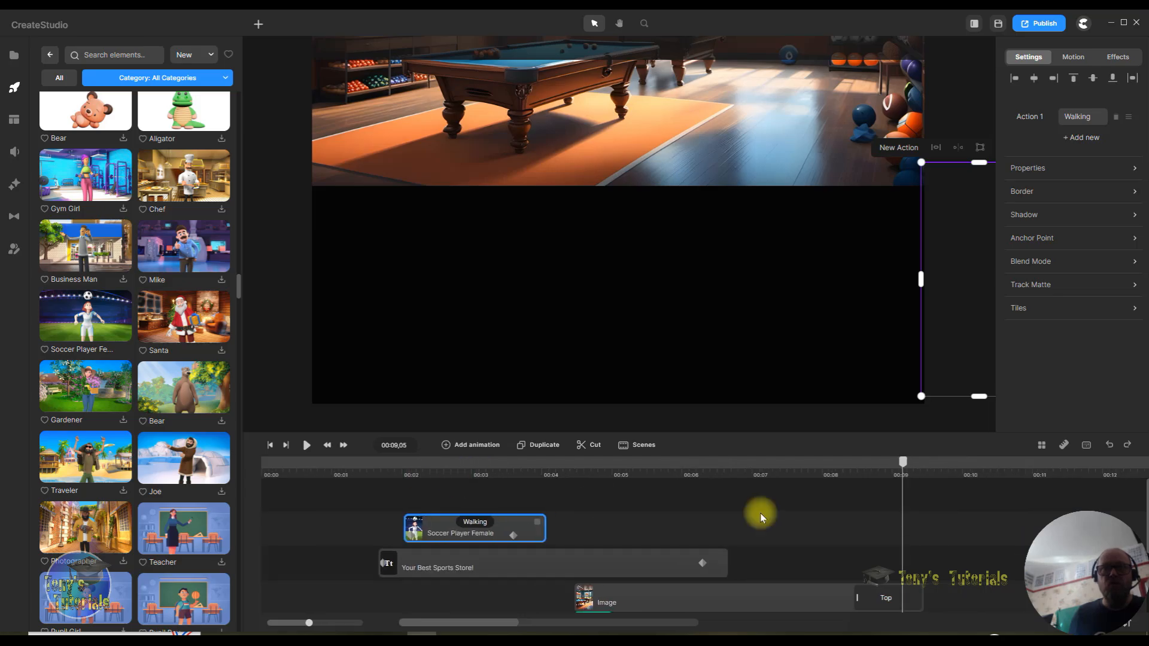
pyautogui.moveTo(902, 466); pyautogui.dragTo(515, 473)
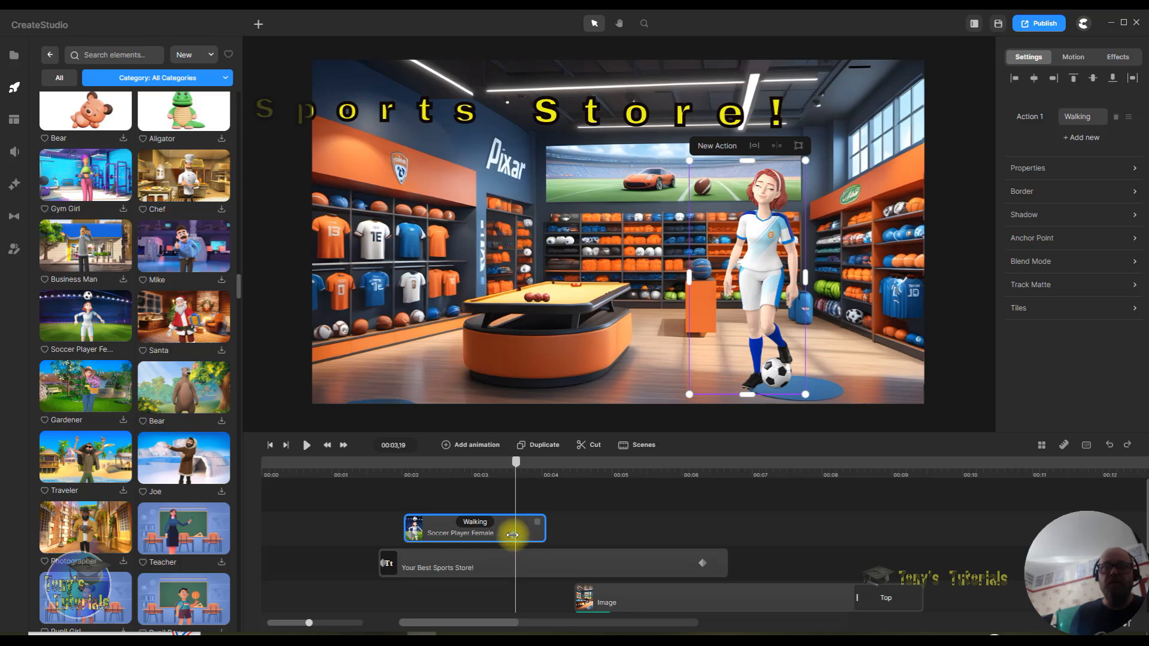
# Add Juggling Simple as the soccer player's second action after Walking and play the scene from 2 seconds.
pyautogui.moveTo(516, 462); pyautogui.dragTo(548, 471)
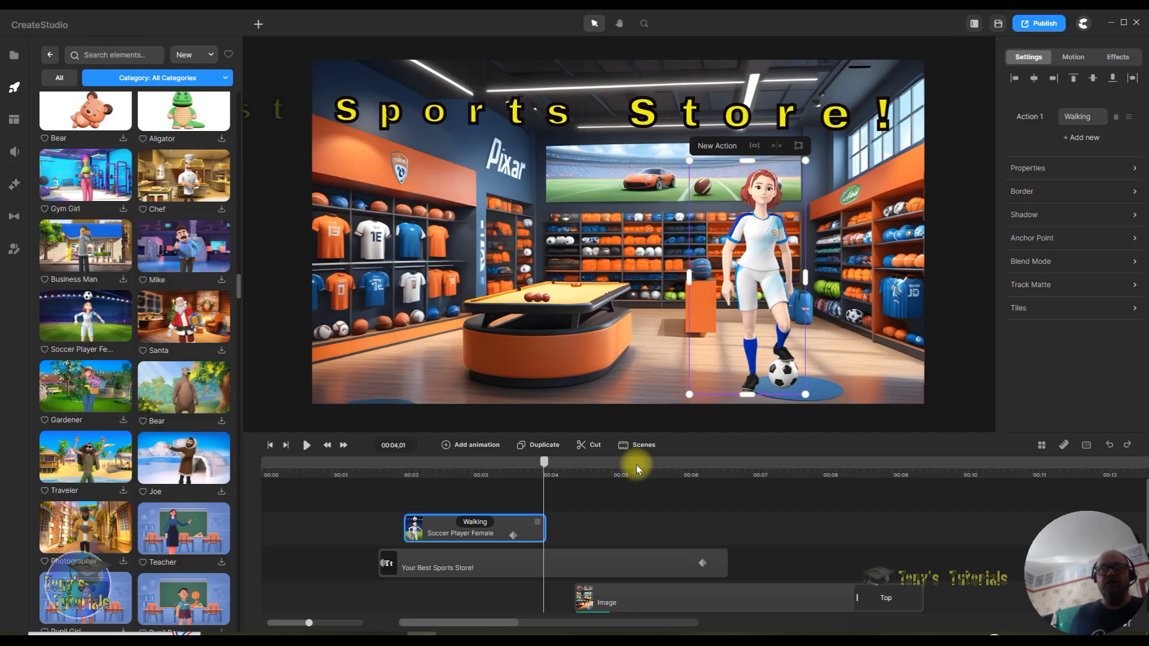
pyautogui.click(1071, 140)
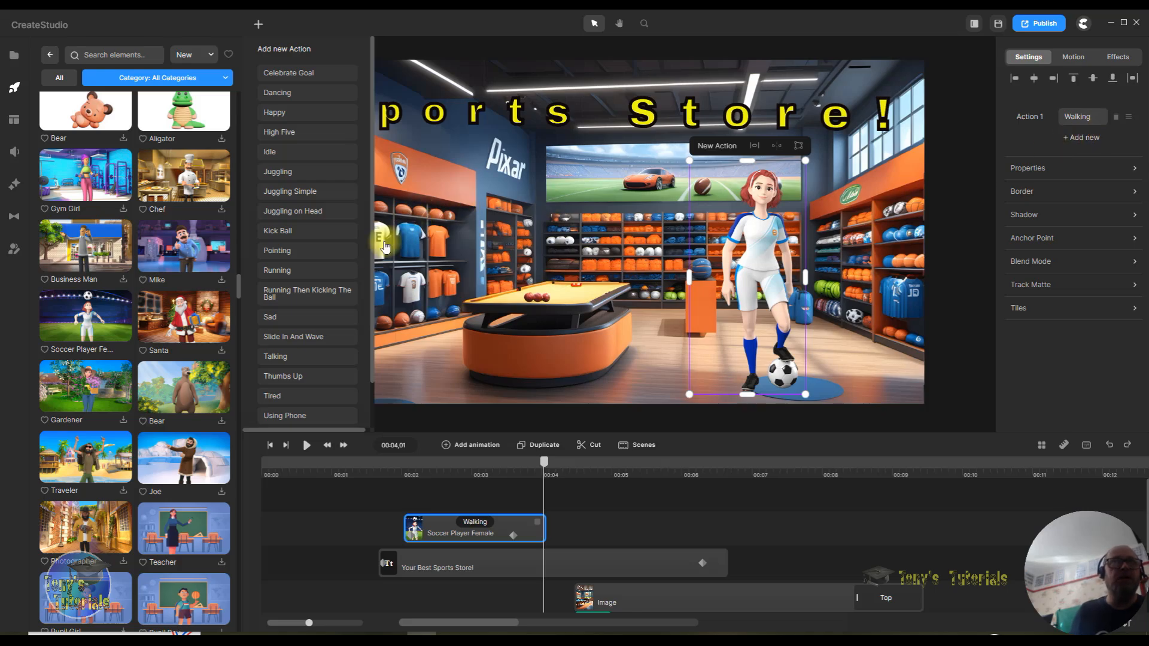
pyautogui.click(300, 195)
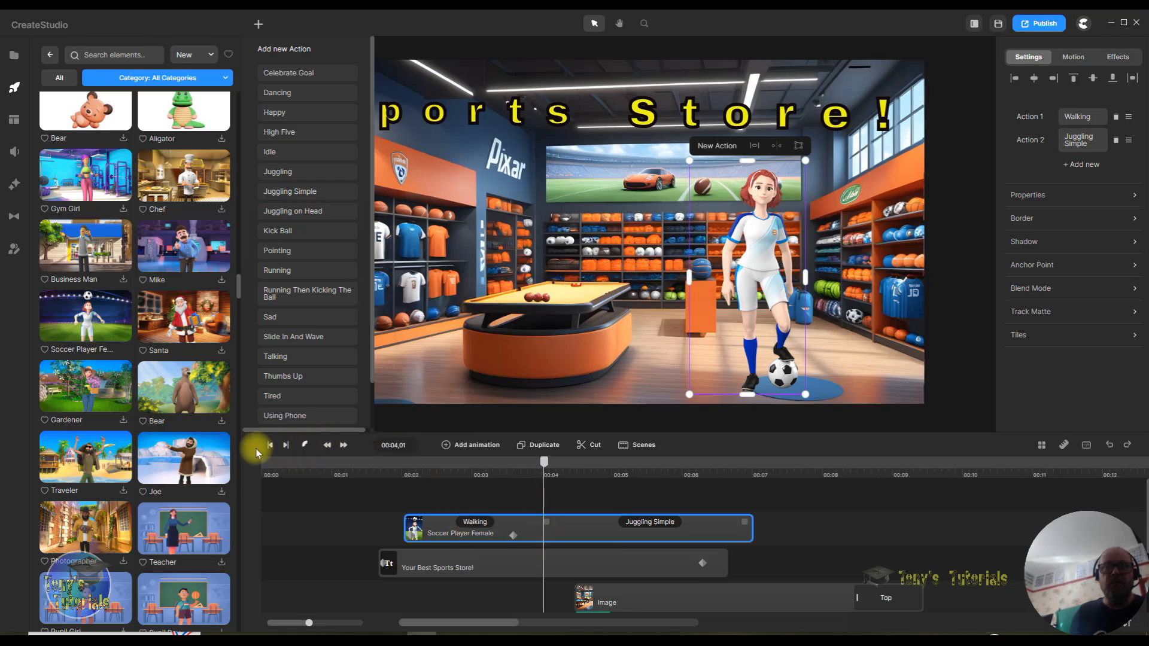
pyautogui.click(402, 471)
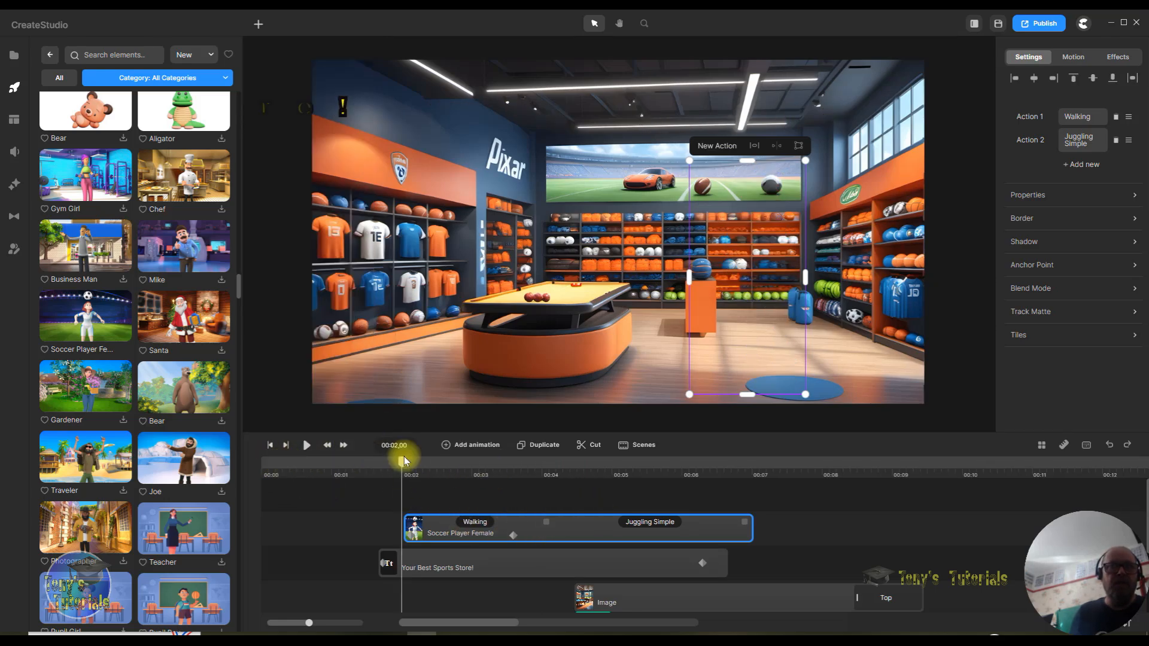
pyautogui.click(308, 445)
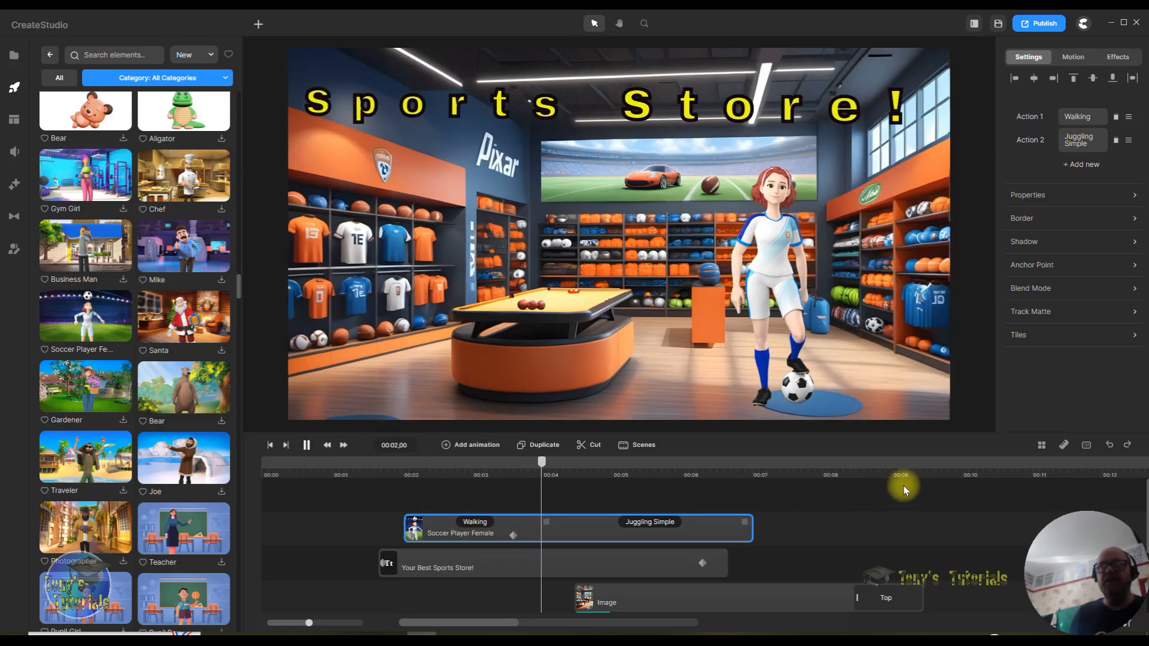